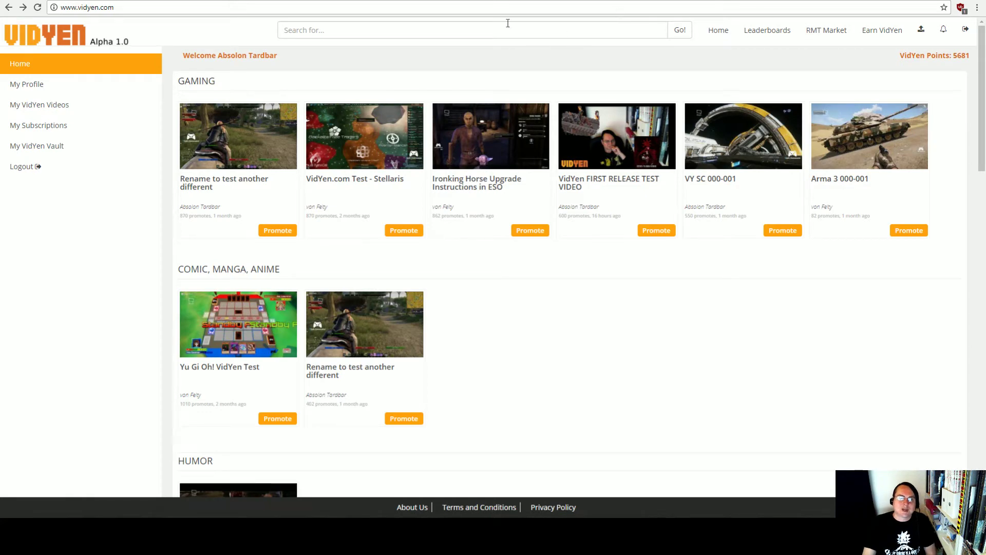
View the YouTube channel page, return to the VidYen home page, and open the account profile.
click(413, 1)
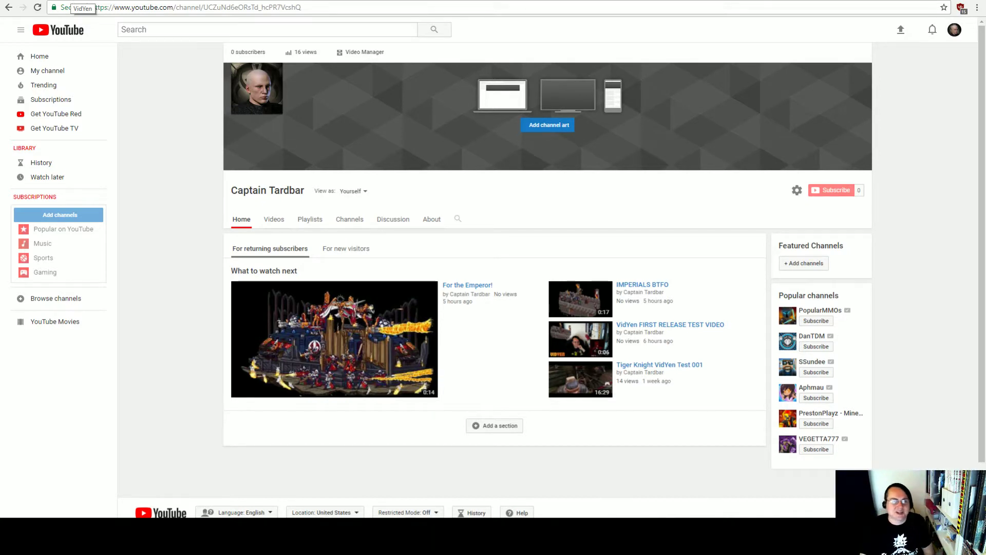
key(alt+Left)
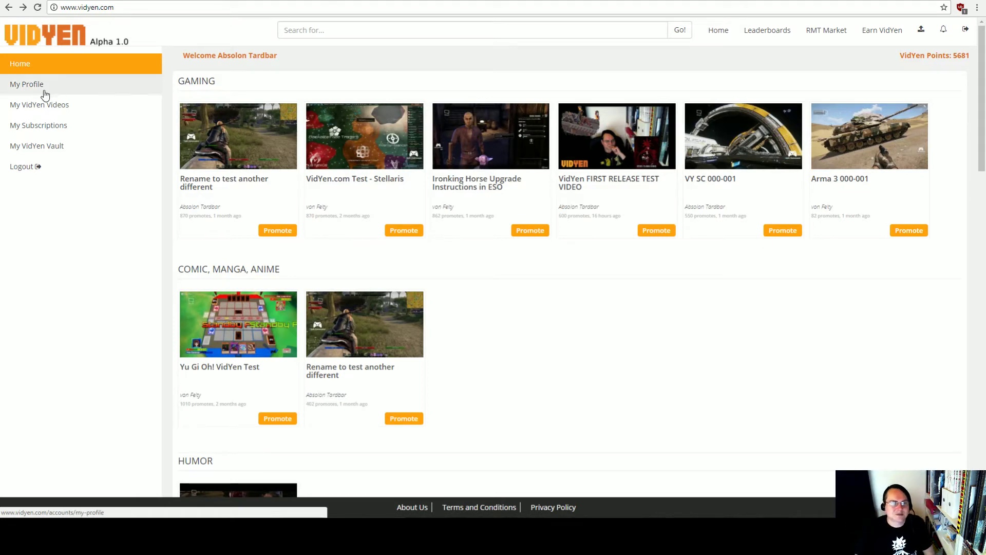
click(44, 94)
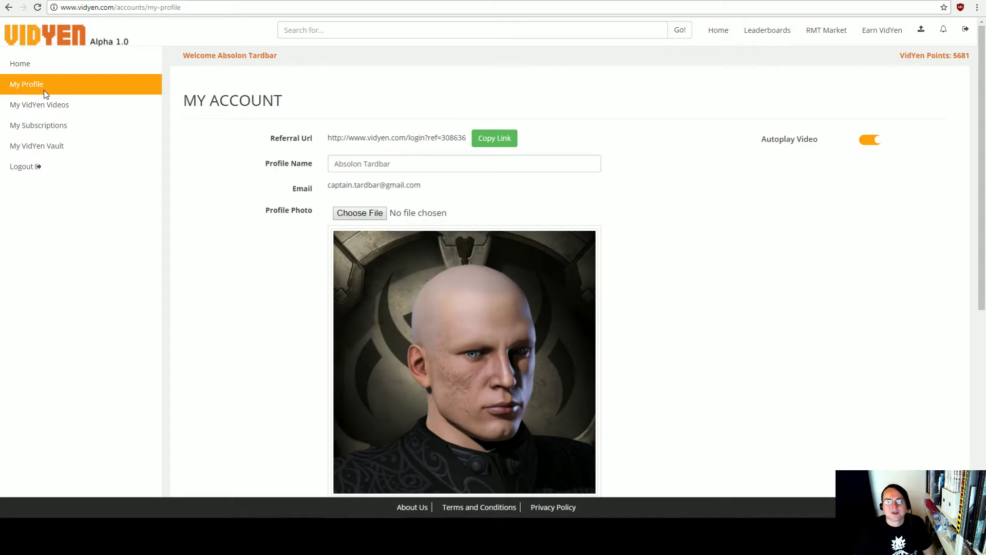
Log out of VidYen, go to the home page, and request My Profile to reach the Quick Login page.
click(966, 29)
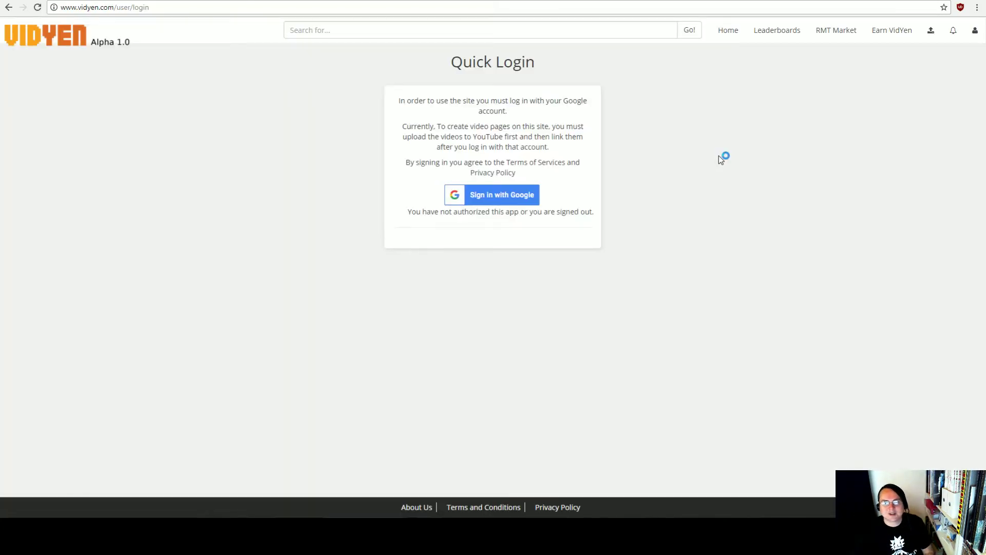
click(729, 37)
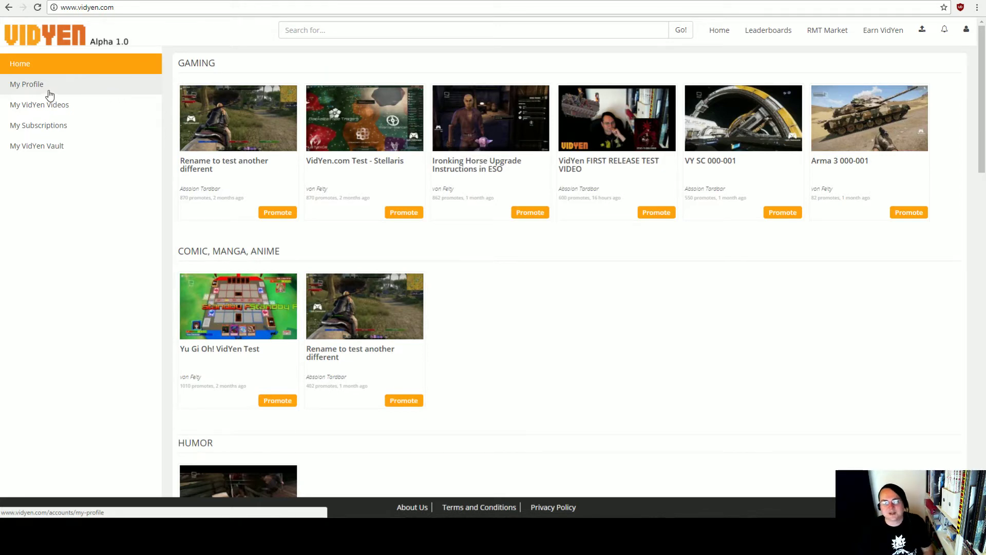
click(33, 89)
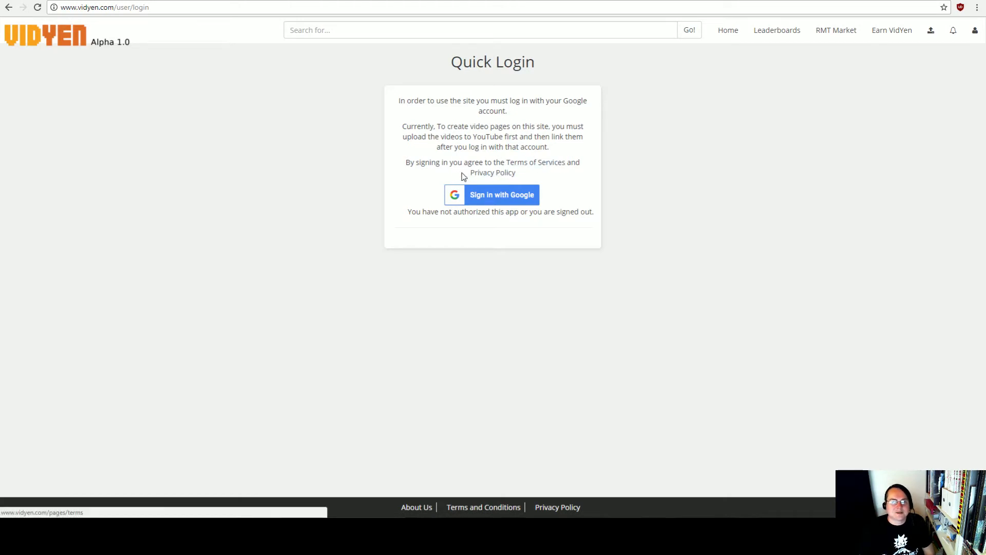
Read the Quick Login notes on Google sign-in, linking YouTube videos, and app authorization.
drag(418, 101, 557, 169)
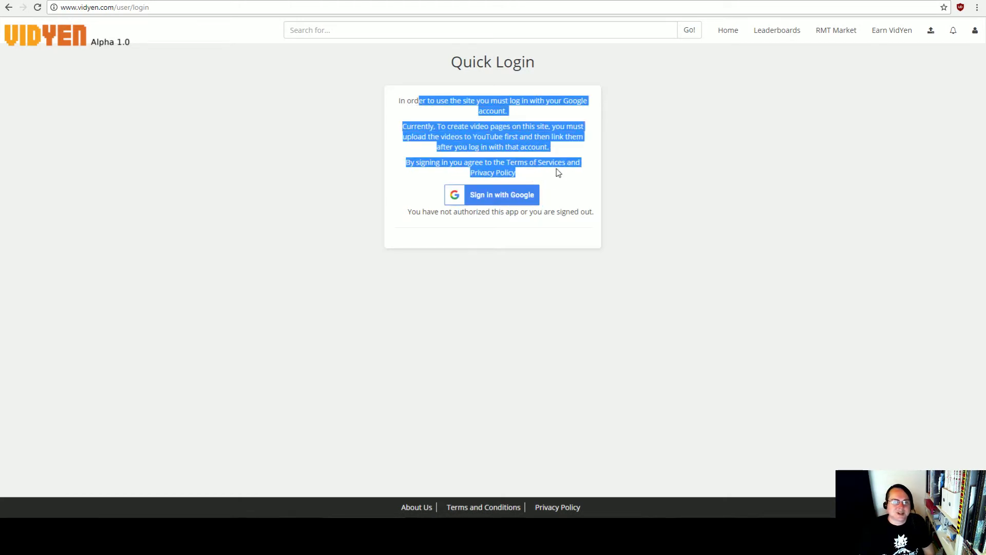
click(451, 99)
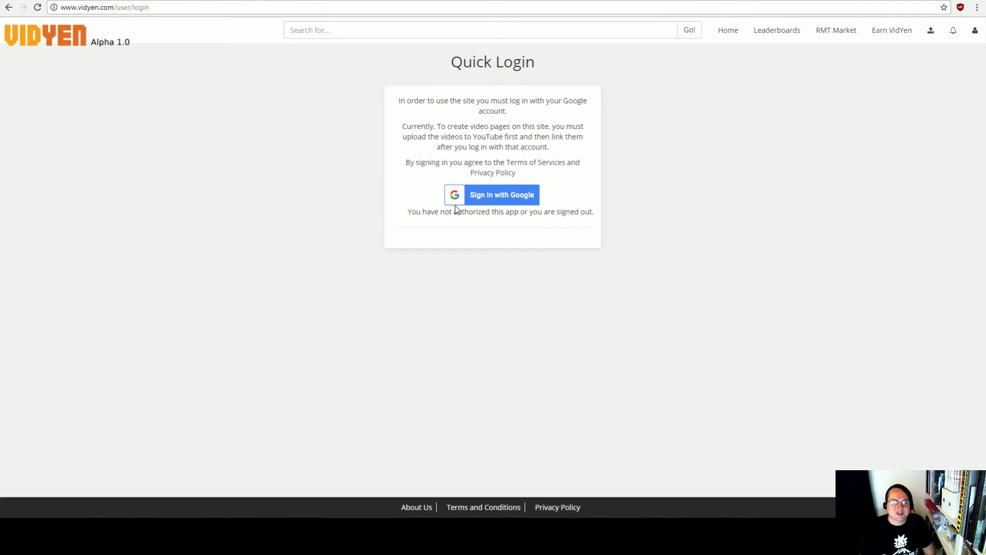
drag(422, 212, 581, 213)
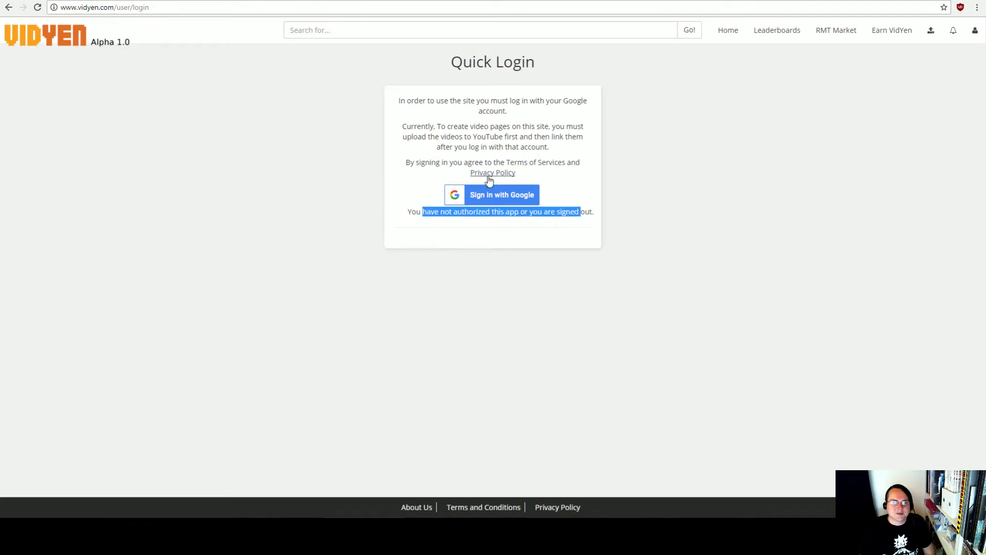
click(439, 137)
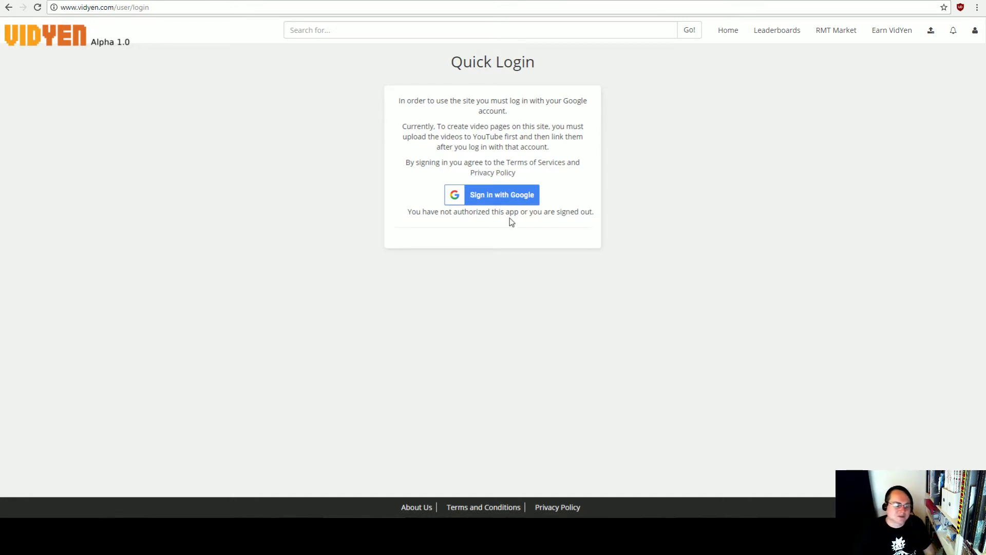
Sign in to VidYen with the listed Google account, submitting the account password.
click(484, 196)
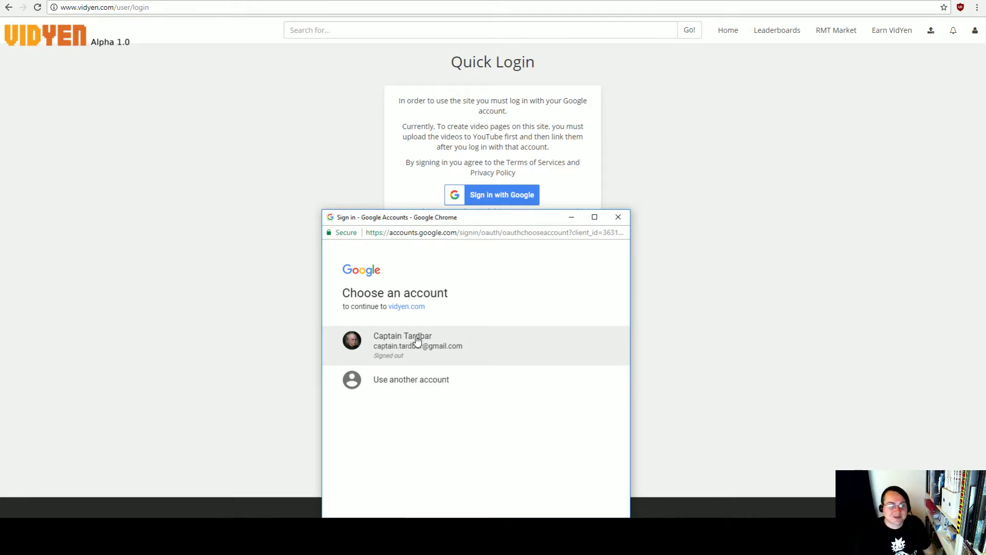
click(408, 343)
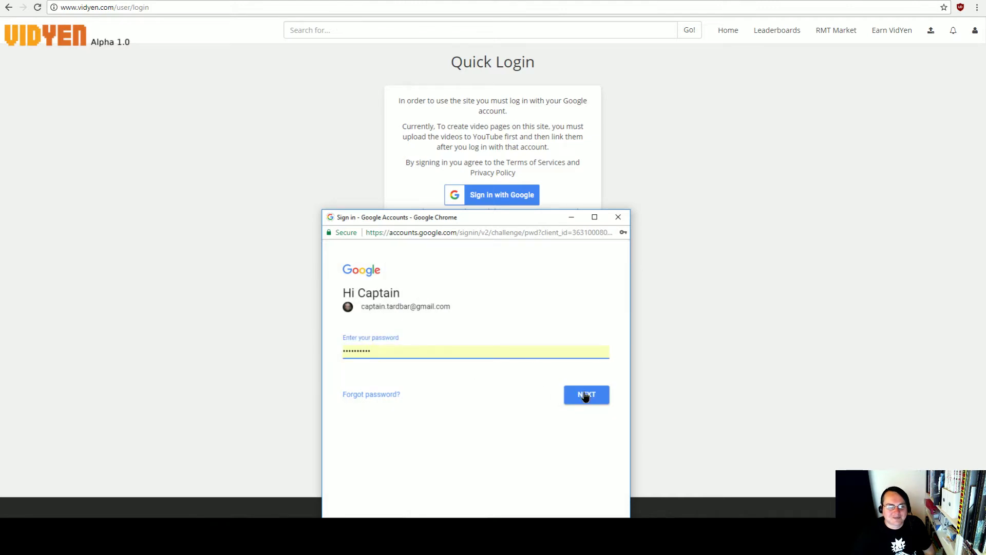
click(586, 396)
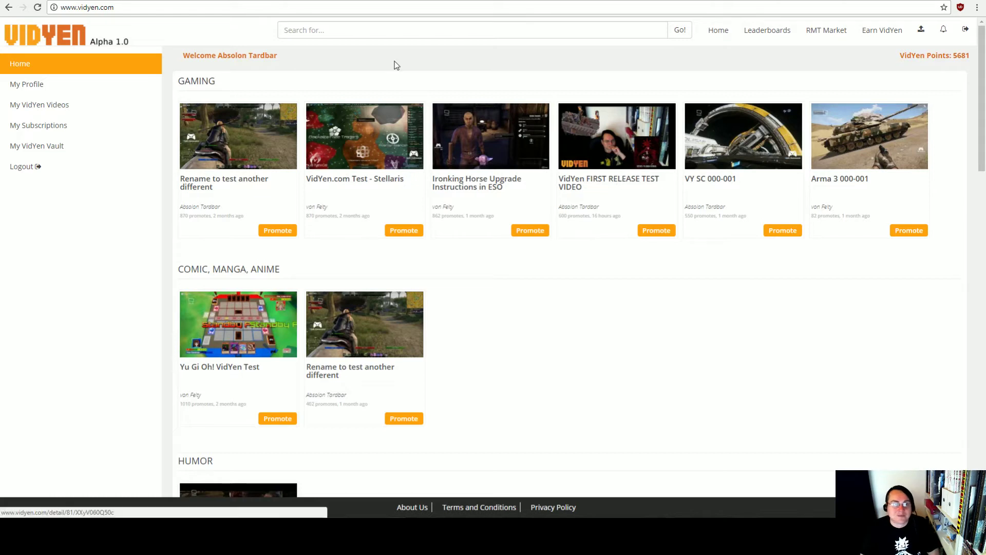
Check the welcome name and VidYen Points on the home page, and view the My VidYen Videos page.
drag(217, 56, 335, 65)
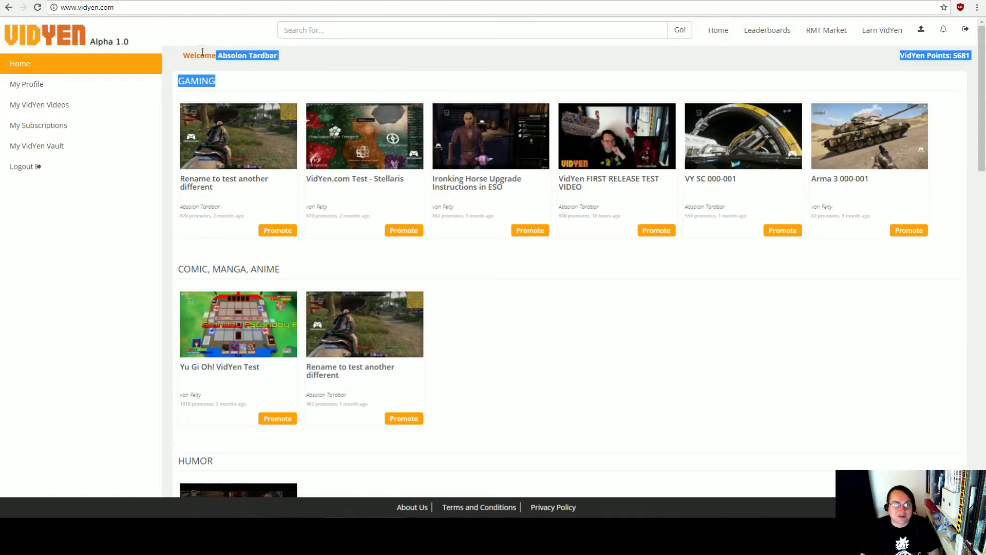
drag(194, 55, 307, 60)
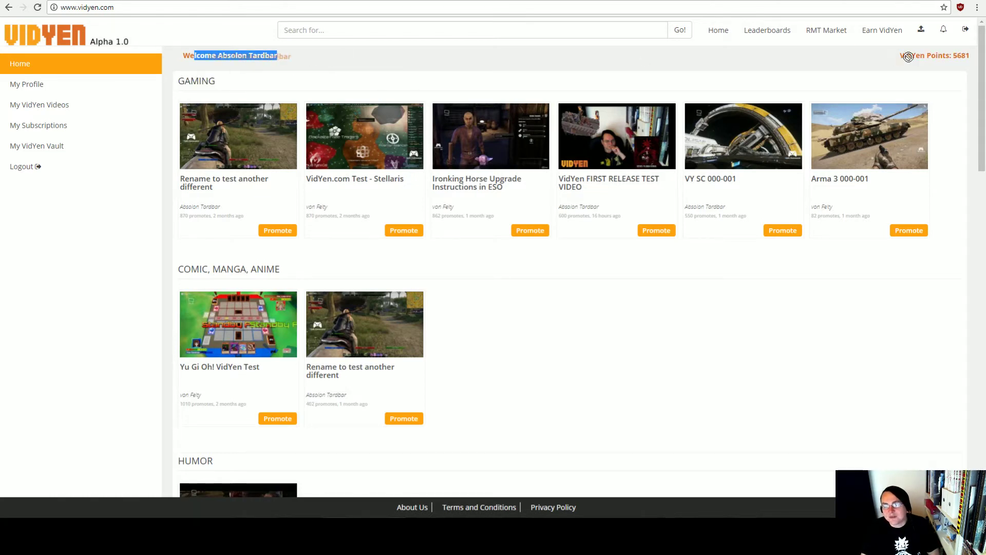
click(859, 57)
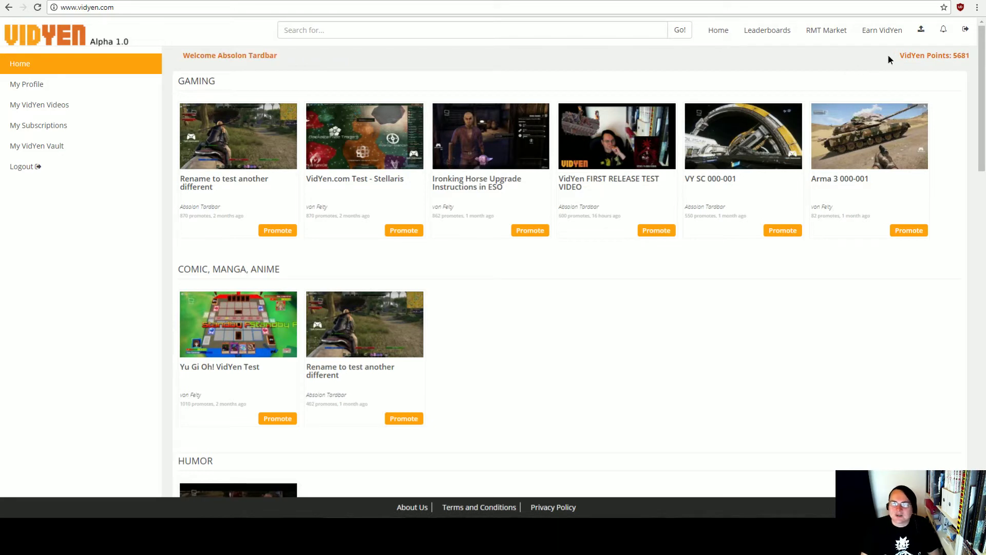
drag(975, 60, 853, 56)
click(847, 55)
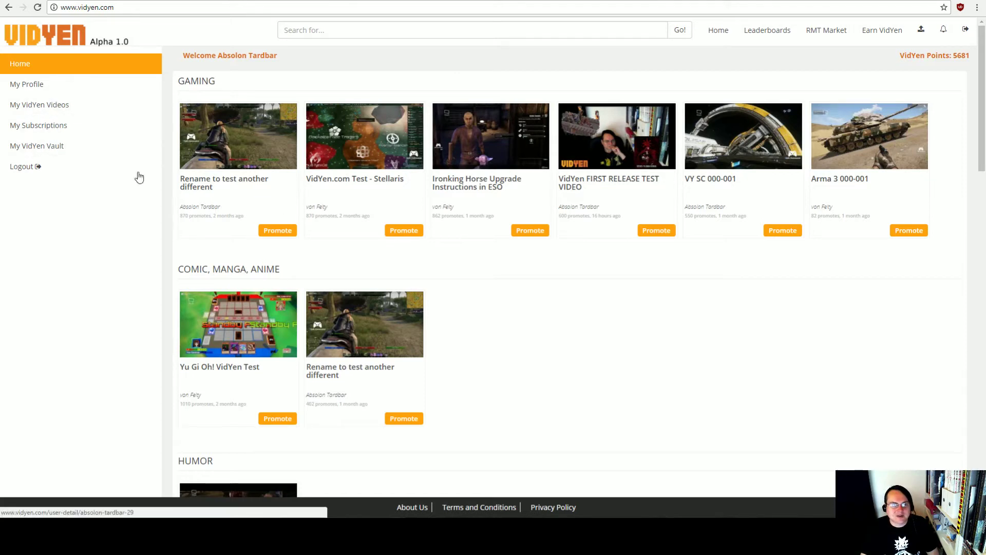
click(56, 110)
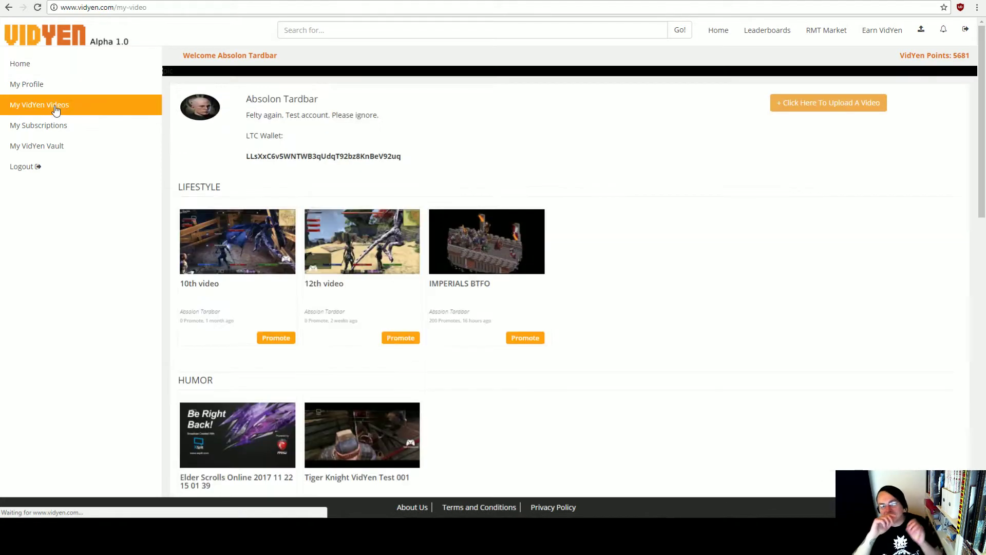
Remove both <br> tags between "LTC Wallet:" and the bold wallet address in the profile's About text, and save the profile.
click(39, 84)
scroll(622, 251, down, 7)
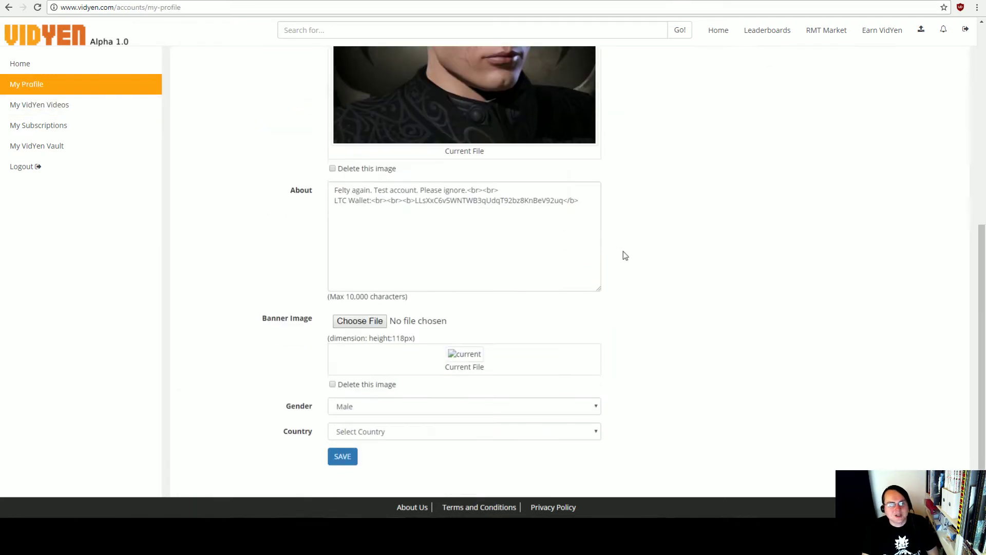
scroll(583, 240, up, 1)
click(580, 253)
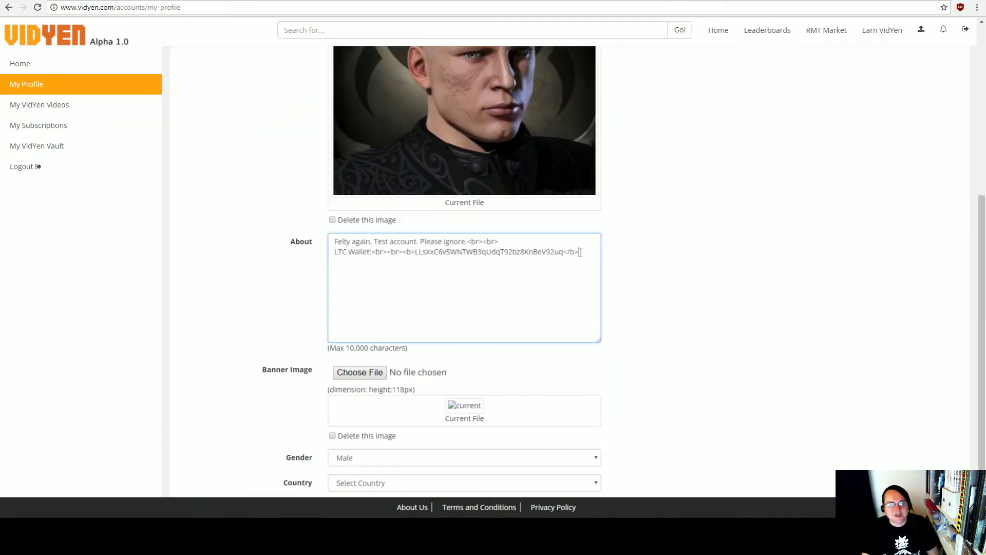
click(403, 252)
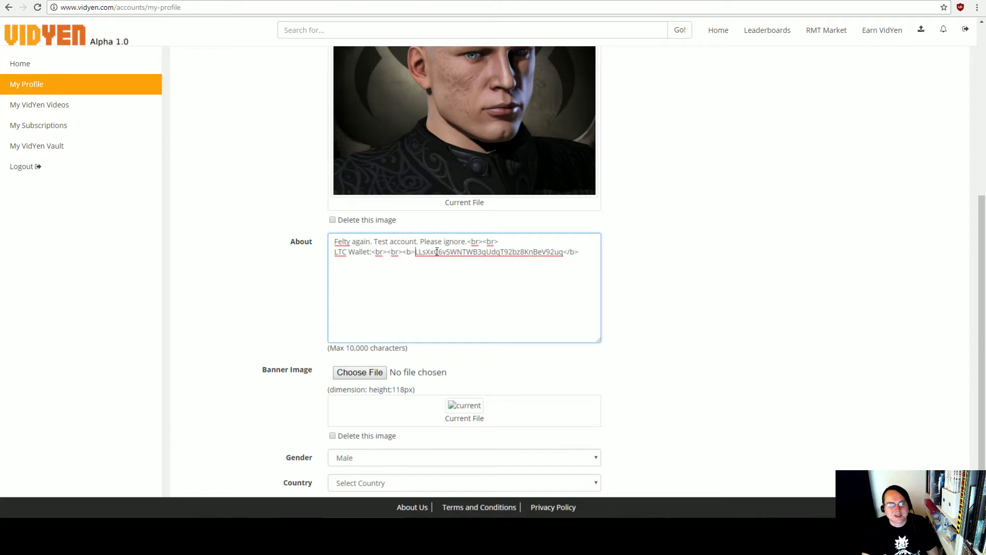
key(BackSpace)
key(BackSpace)
key(BackSpace)
key(BackSpace)
key(BackSpace)
key(BackSpace)
key(BackSpace)
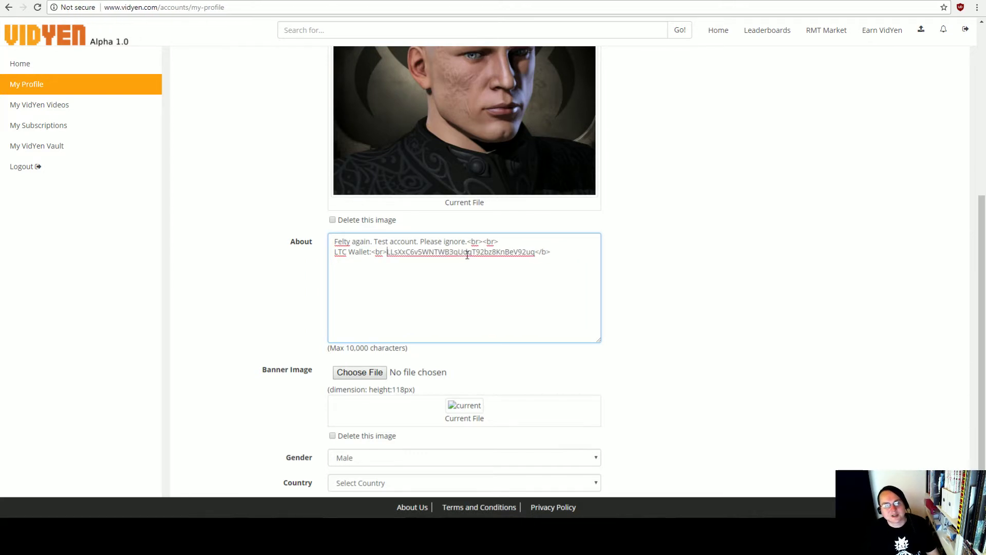
key(BackSpace)
key(BackSpace)
key(BackSpace)
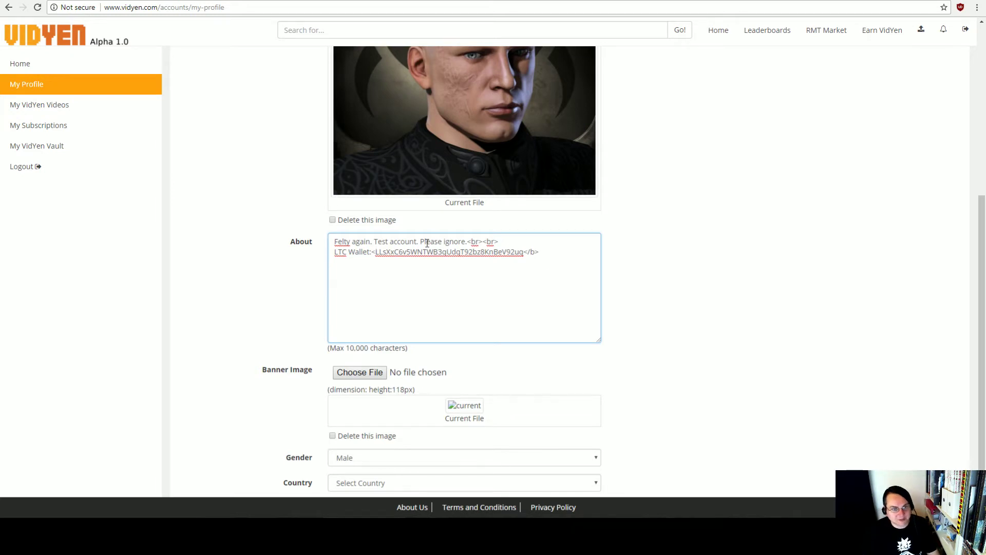
text(b>)
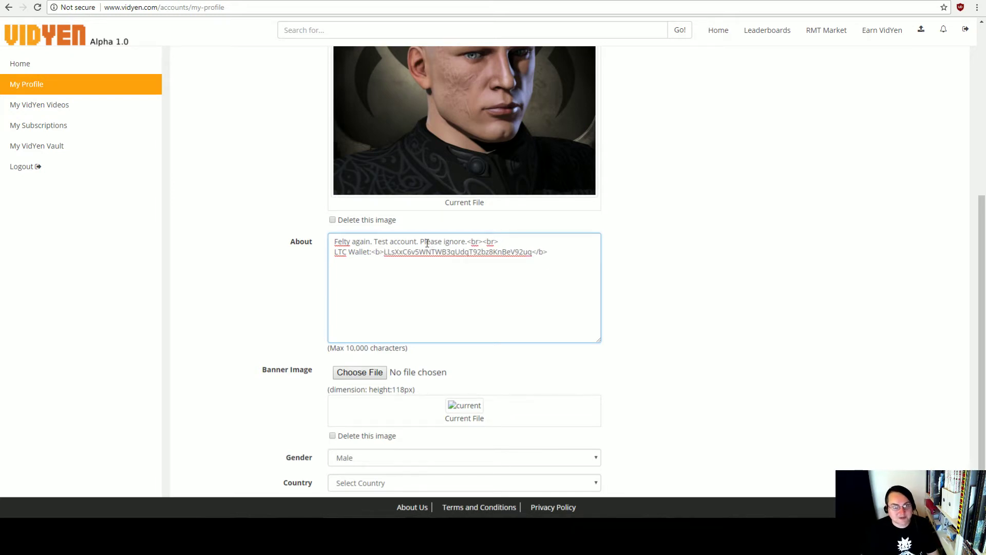
scroll(698, 293, down, 1)
click(342, 456)
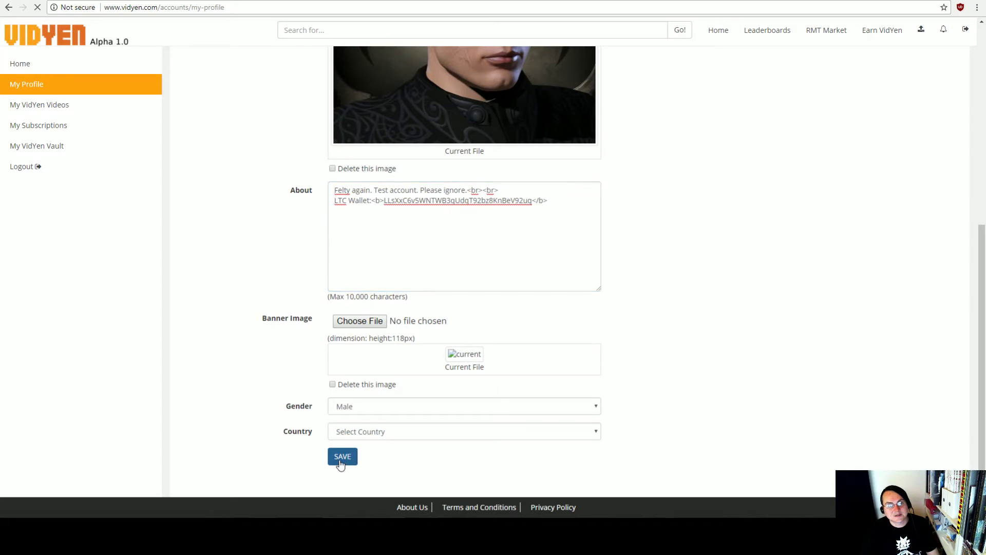
Try to add a "<br></br>" line break after "Please ignore." in the About text, and save the profile.
scroll(344, 435, down, 6)
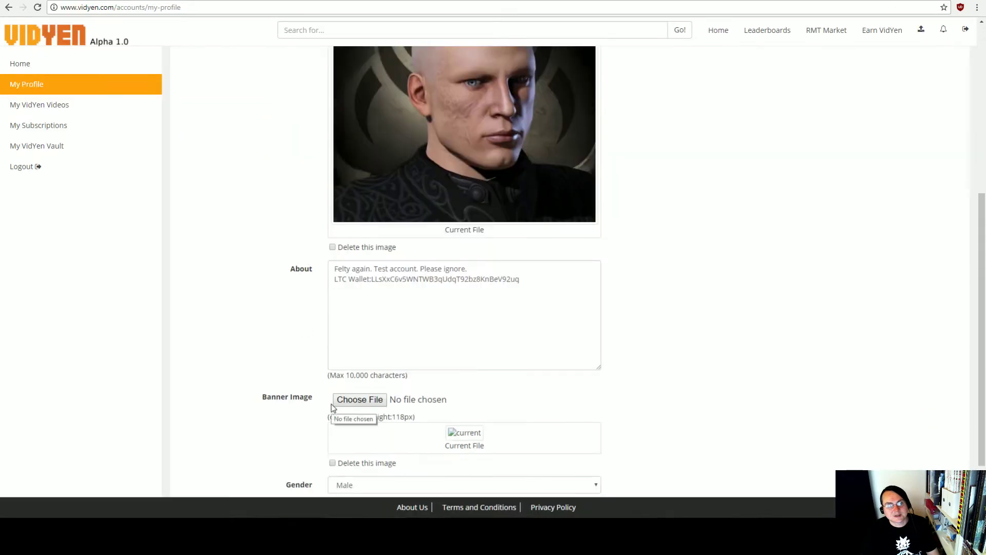
scroll(360, 359, up, 4)
scroll(406, 339, down, 4)
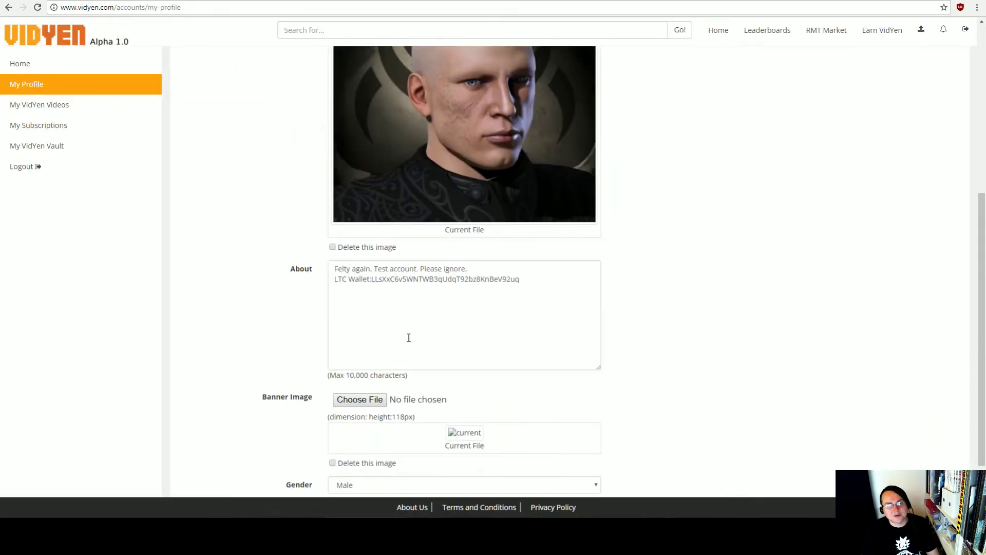
click(471, 269)
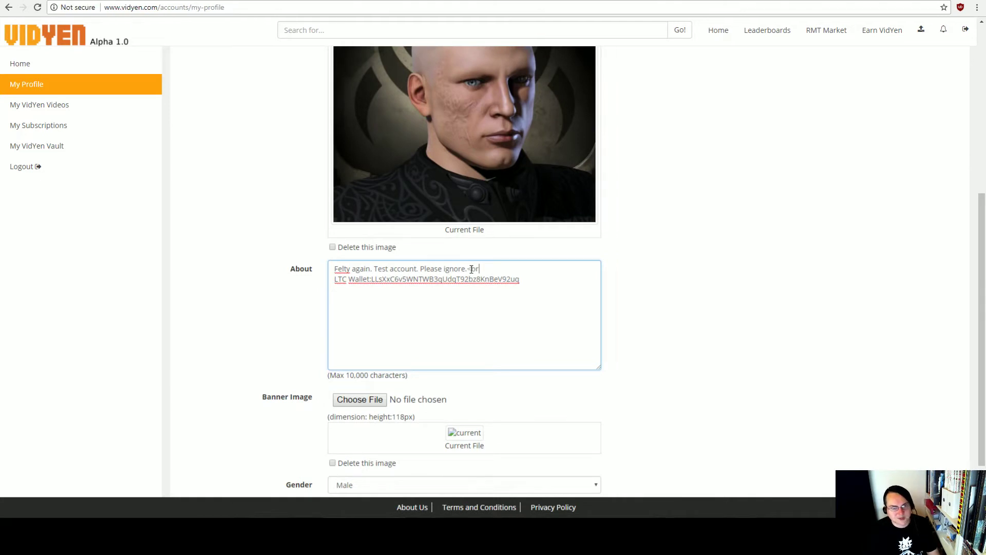
text(<br></br)
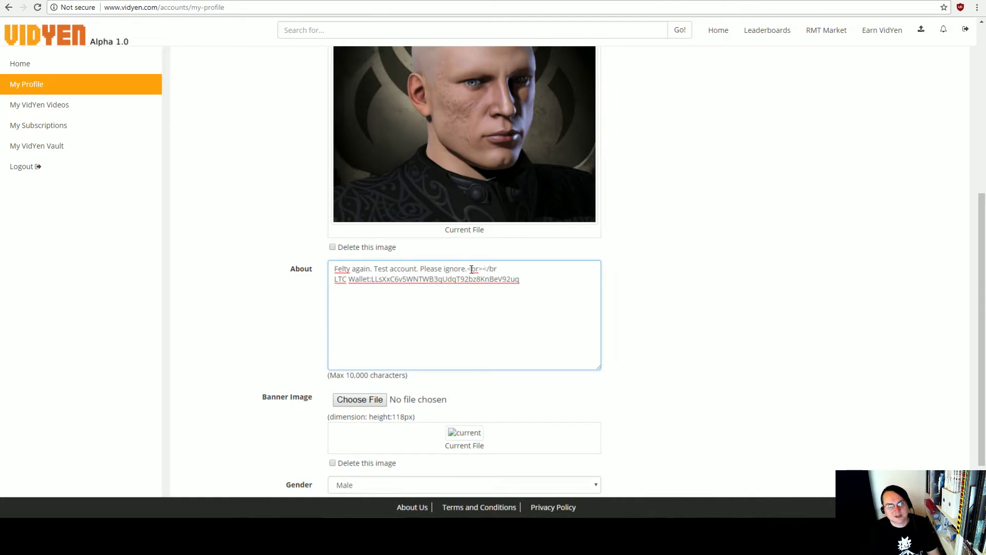
text(4>)
scroll(548, 306, down, 3)
click(354, 457)
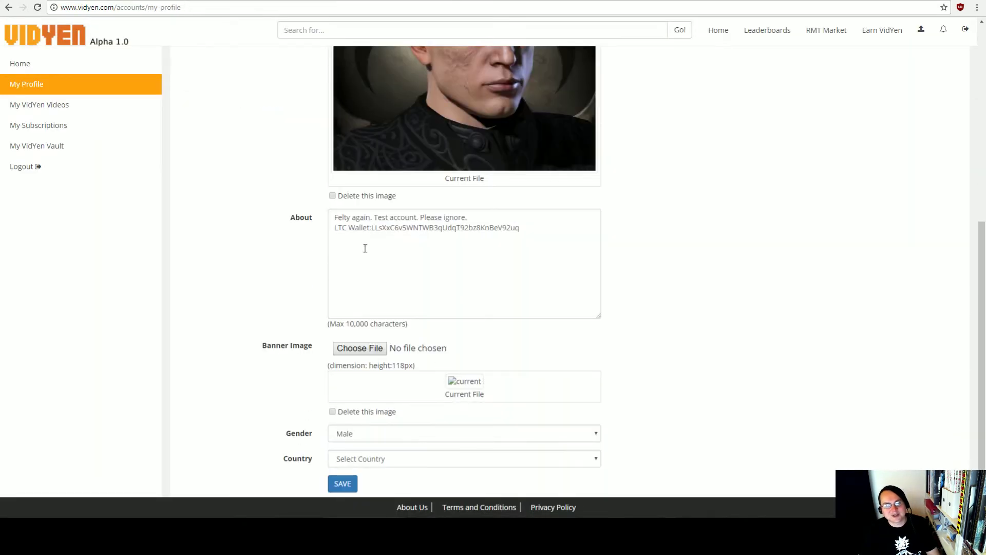
Insert a blank line between "Please ignore." and the LTC Wallet line in the About text, save, and review the profile.
click(478, 216)
key(Return)
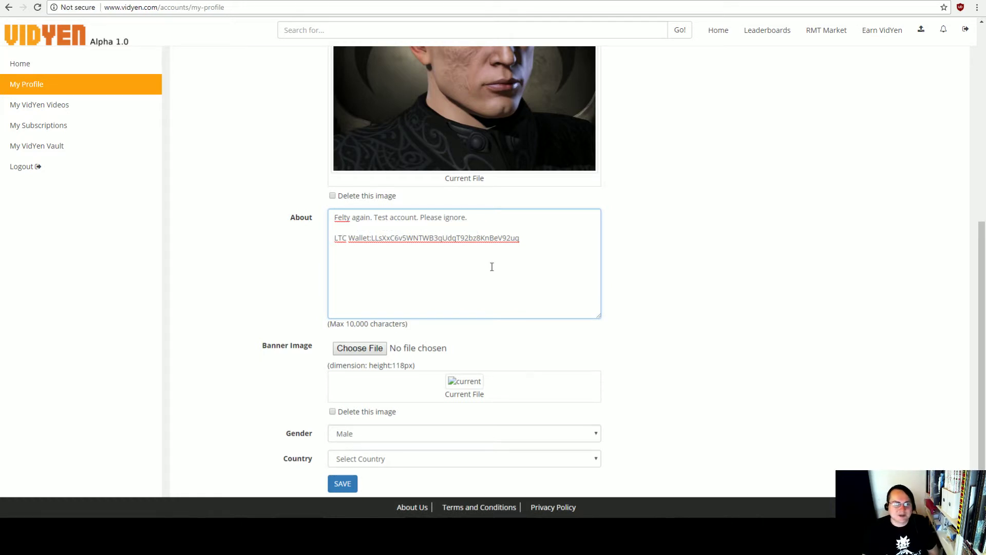
click(717, 301)
scroll(698, 308, down, 1)
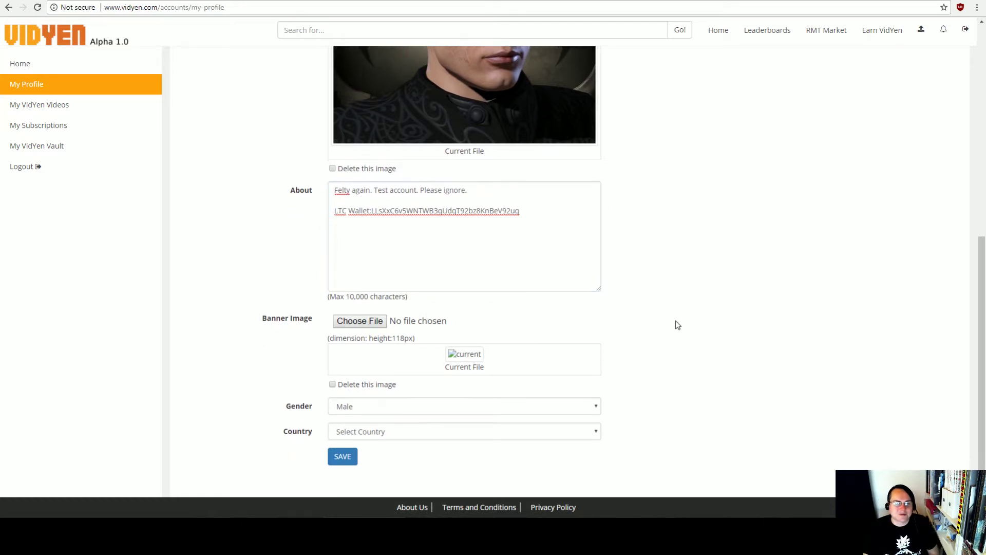
click(352, 456)
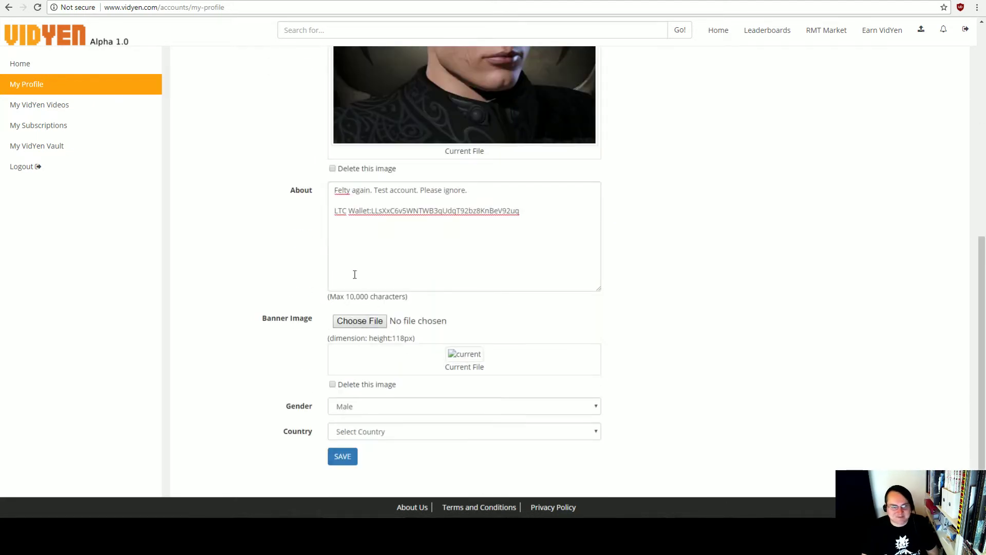
scroll(425, 289, up, 6)
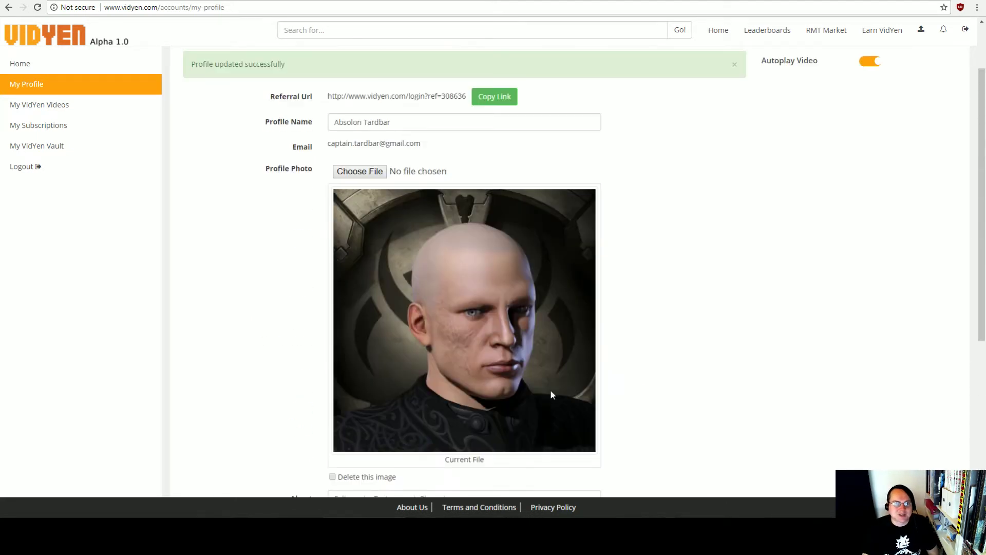
scroll(549, 389, down, 6)
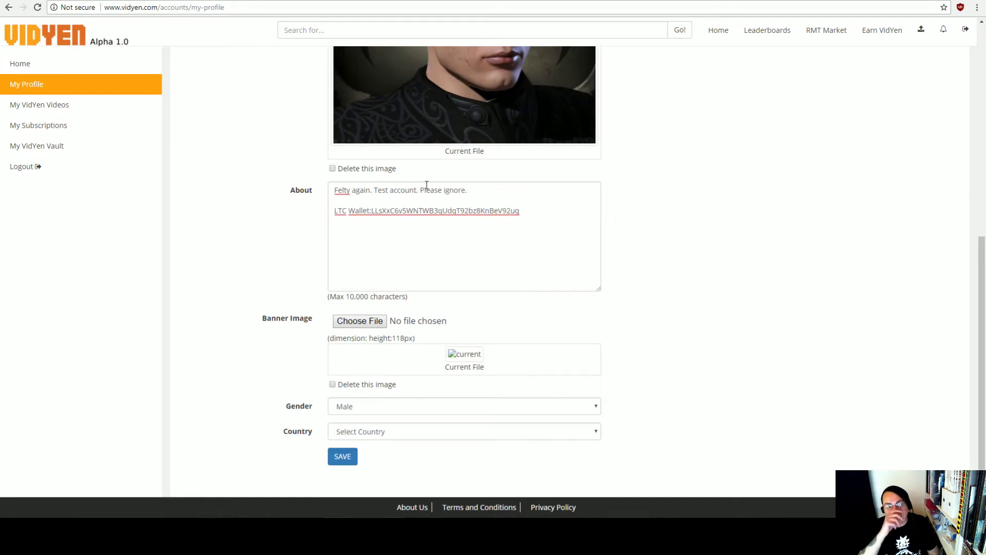
Insert a space after "LTC Wallet:" in the profile's About text, save the profile, and check the saved page.
click(371, 209)
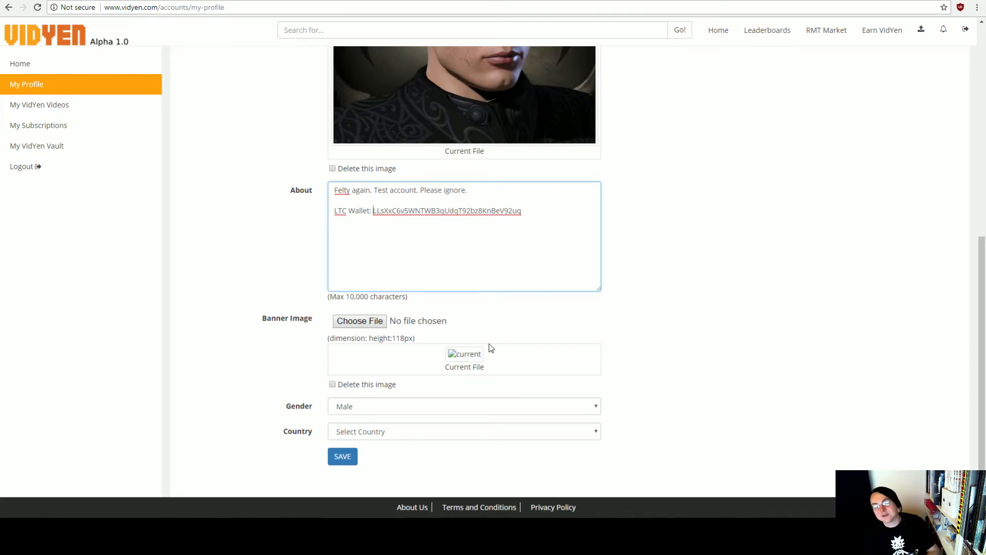
click(343, 457)
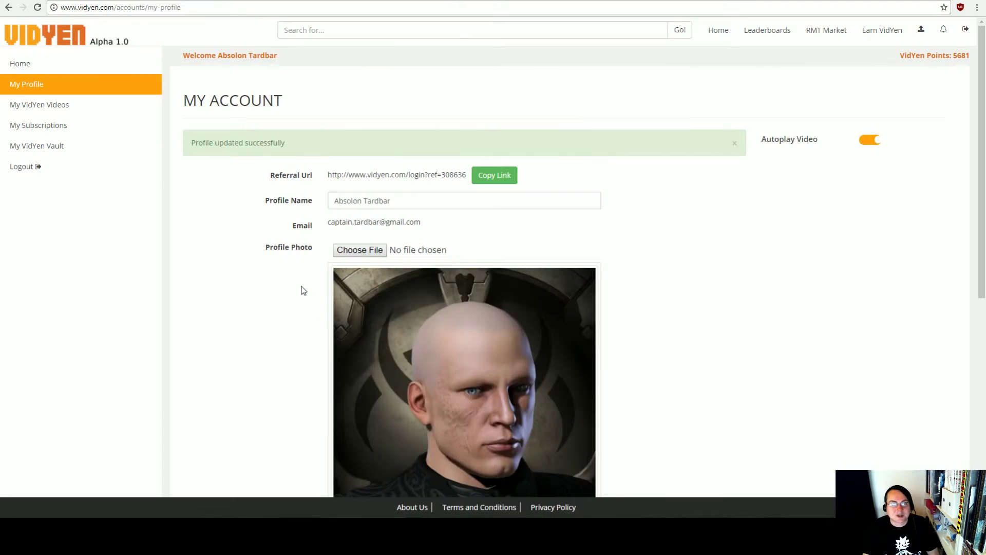
scroll(311, 288, down, 5)
scroll(316, 286, up, 5)
Review the account profile from the Profile Name and Email fields down to the About text, banner image, gender and country.
click(407, 203)
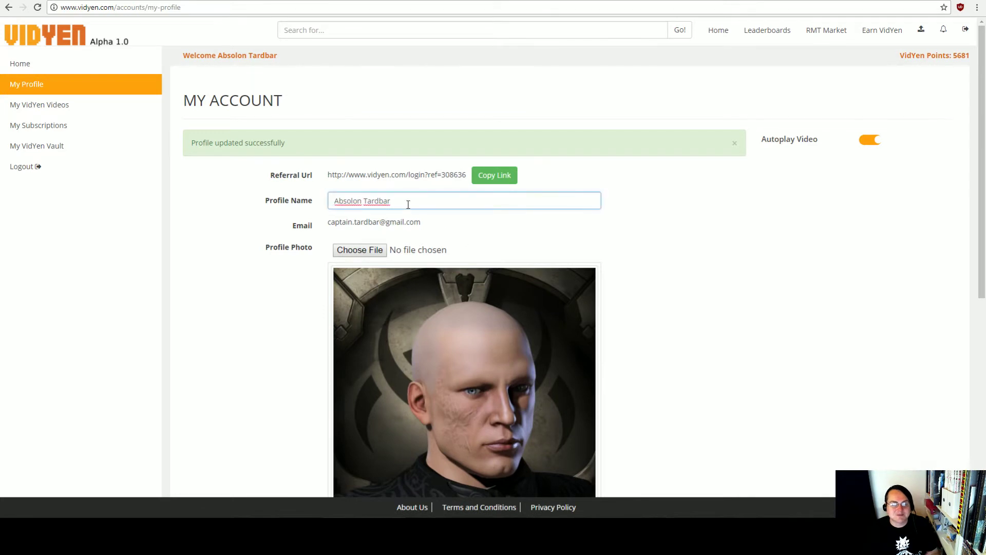
click(390, 221)
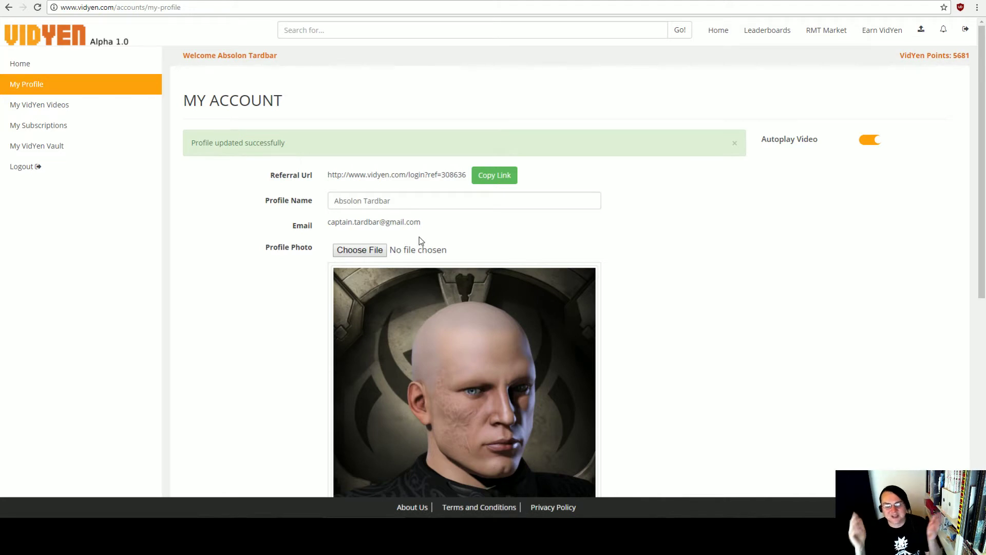
scroll(410, 245, down, 7)
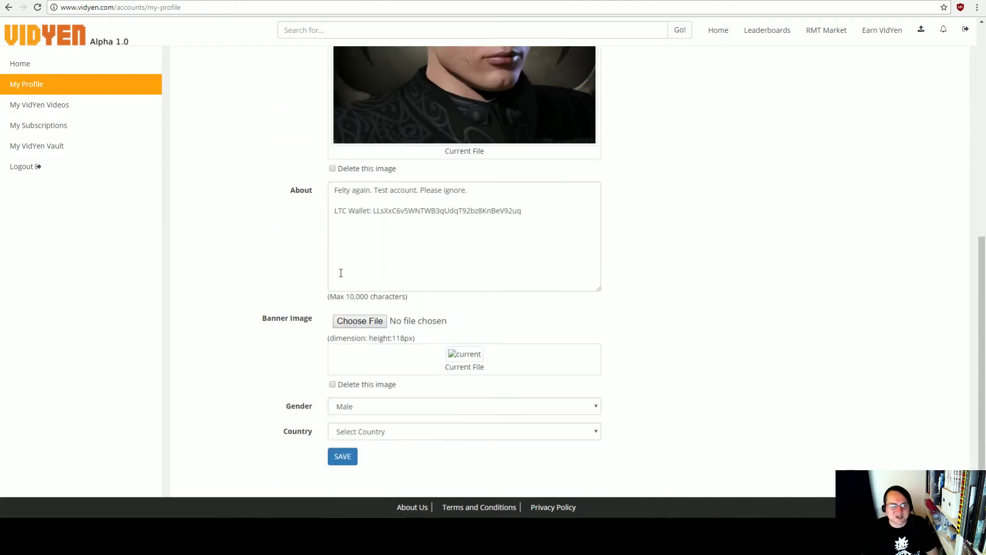
scroll(329, 276, up, 6)
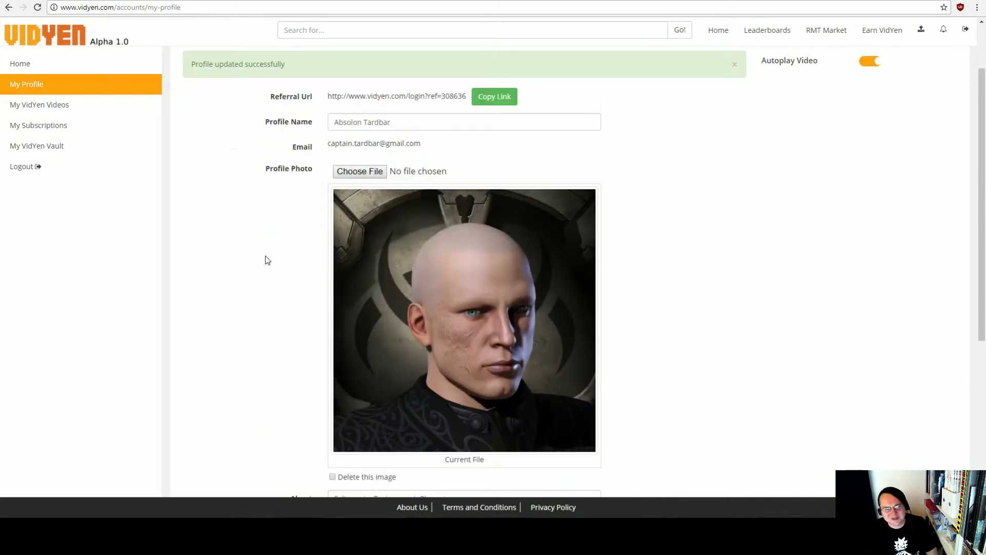
scroll(266, 259, down, 6)
scroll(217, 284, up, 4)
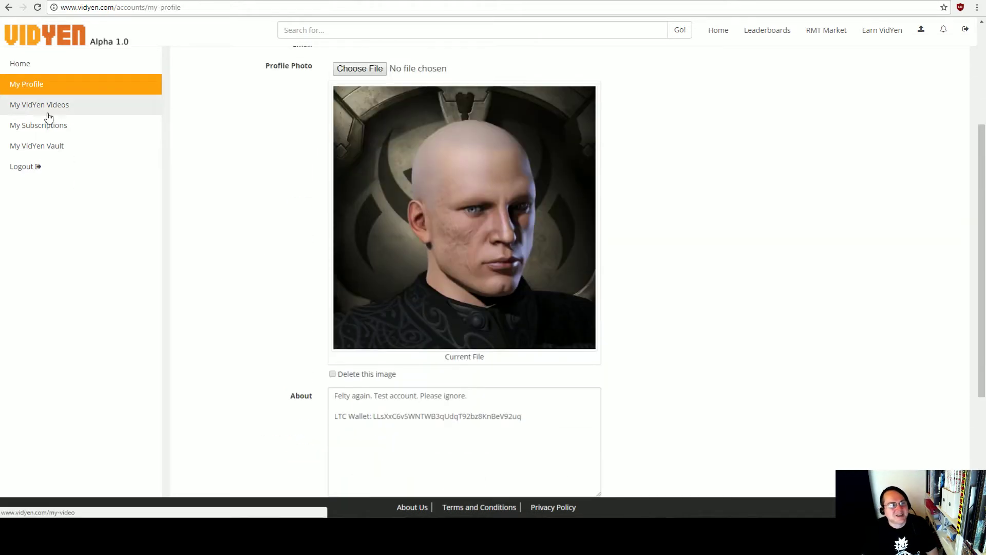
scroll(251, 180, down, 4)
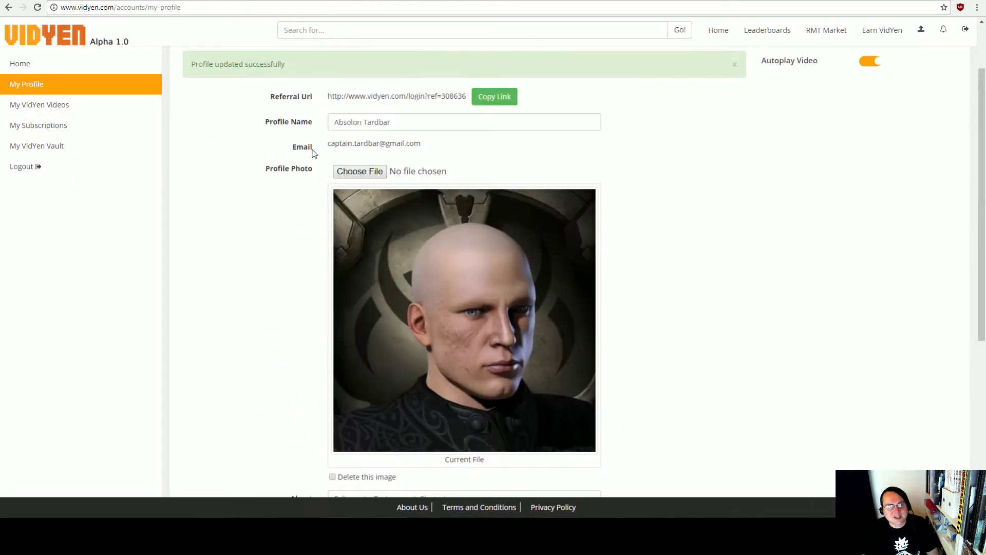
scroll(284, 279, down, 5)
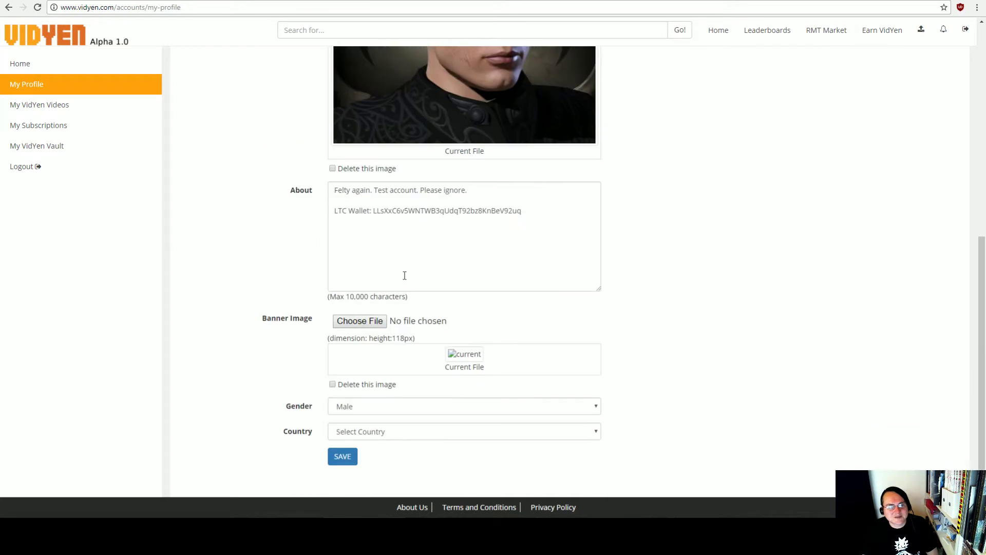
scroll(396, 350, up, 5)
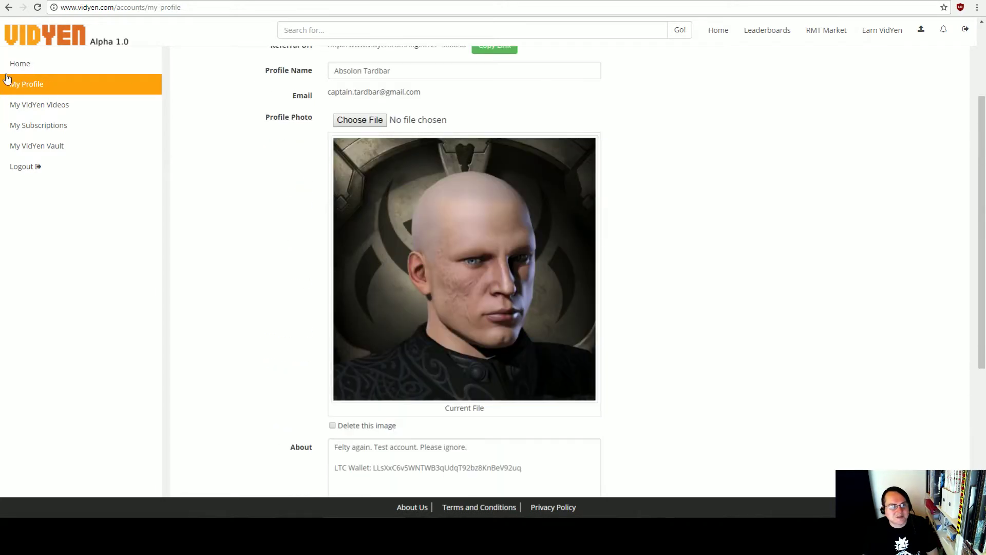
View the My VidYen Videos page and look through the About text and the videos in each category.
click(40, 106)
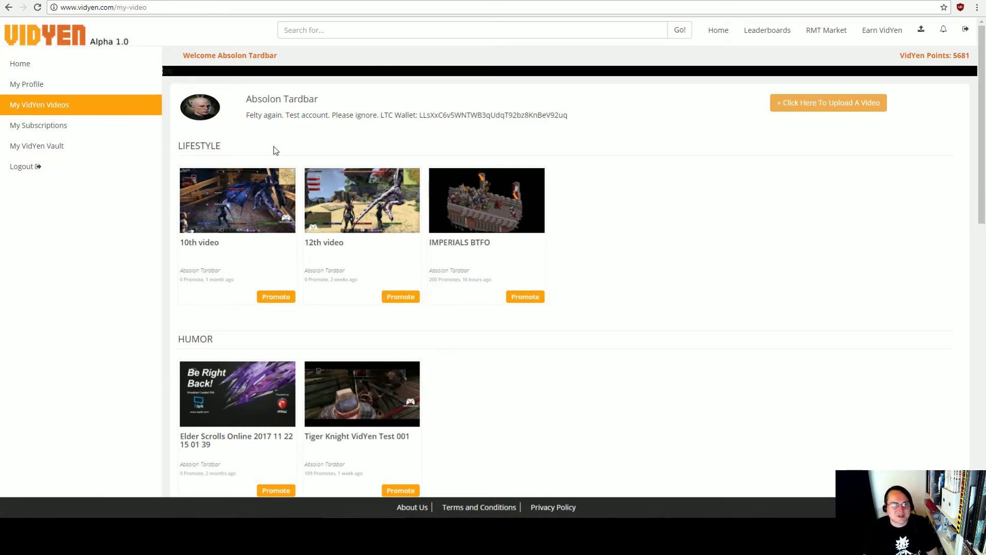
scroll(280, 150, down, 3)
scroll(285, 162, up, 3)
scroll(287, 166, down, 6)
scroll(287, 166, up, 6)
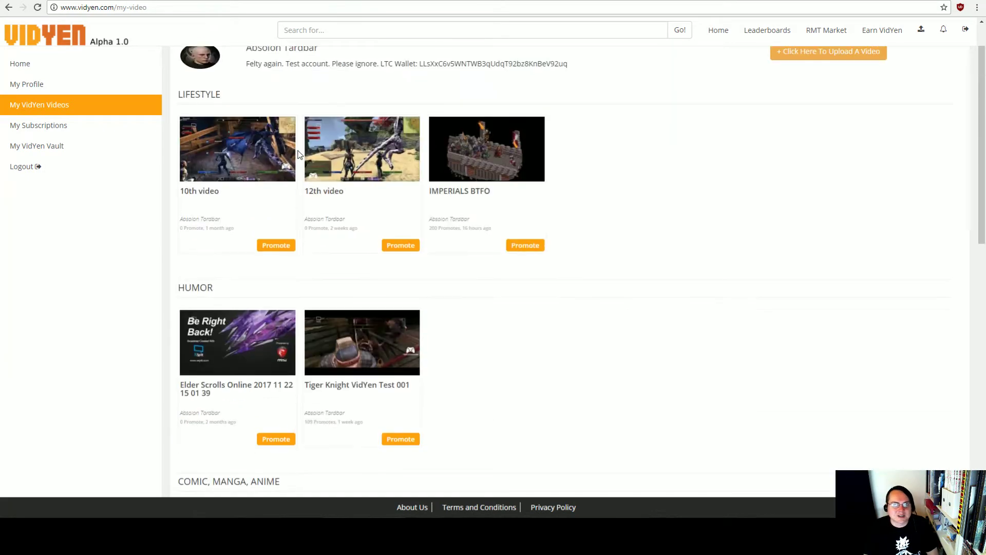
scroll(342, 186, down, 11)
scroll(342, 186, down, 2)
scroll(328, 266, up, 13)
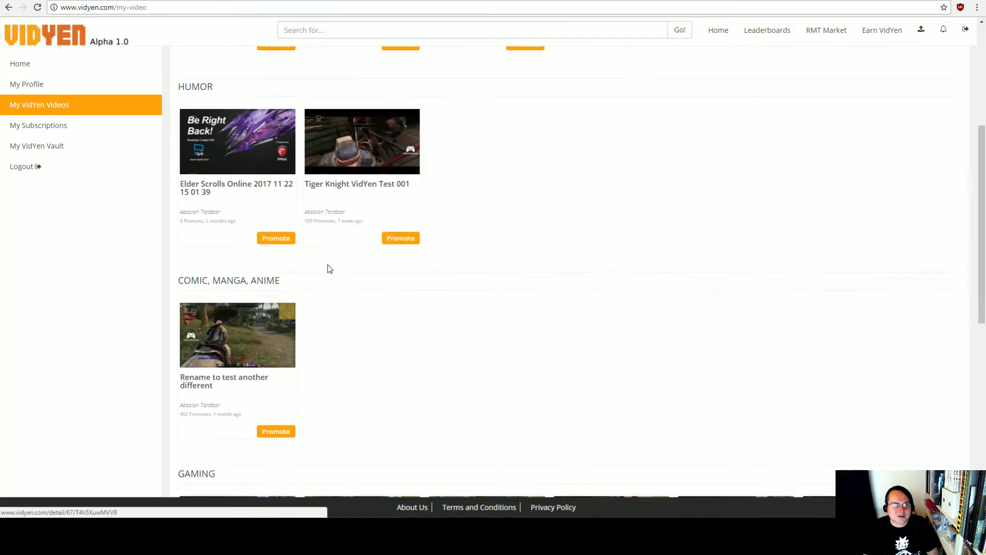
scroll(286, 132, down, 13)
scroll(305, 151, up, 13)
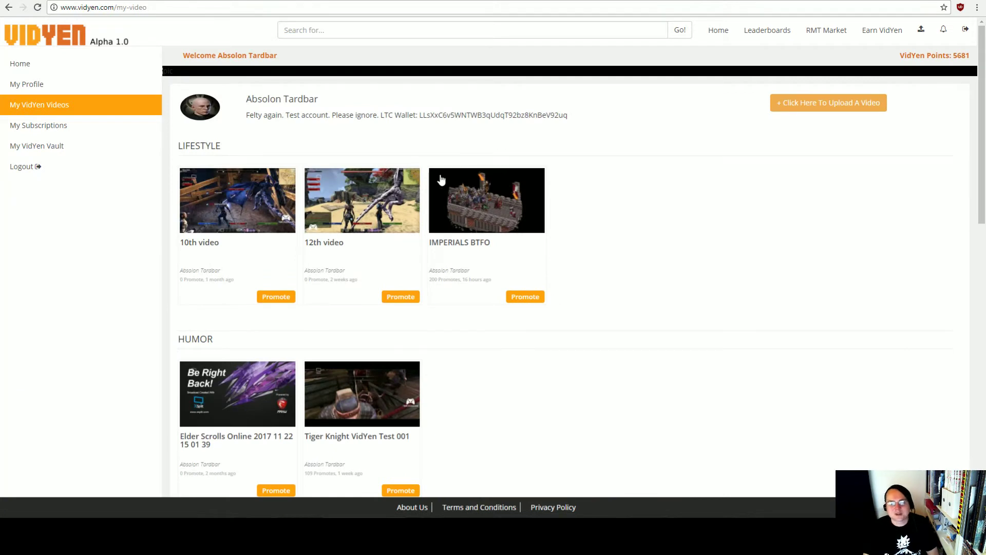
Go to the video upload page and show 100 entries in the Add Video to category list.
click(811, 101)
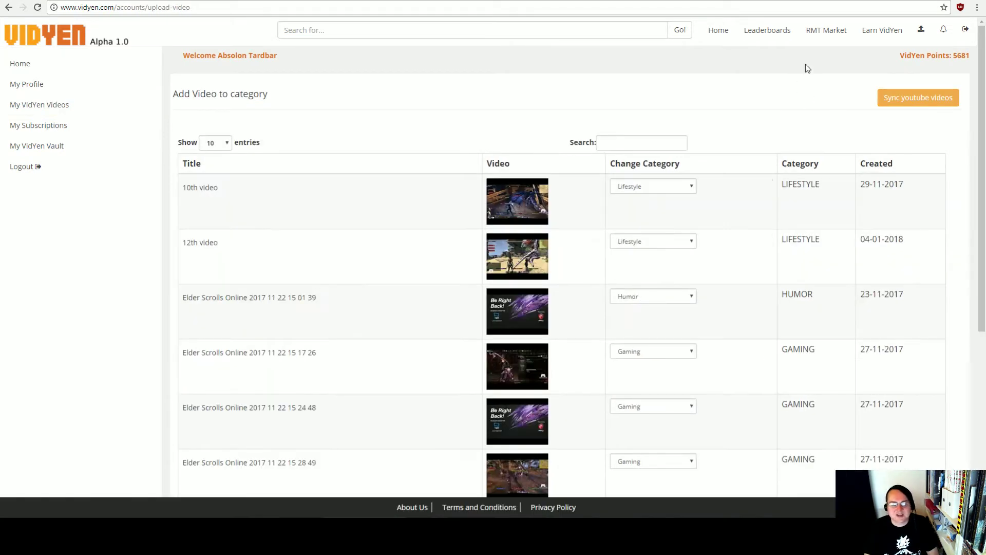
scroll(570, 95, down, 5)
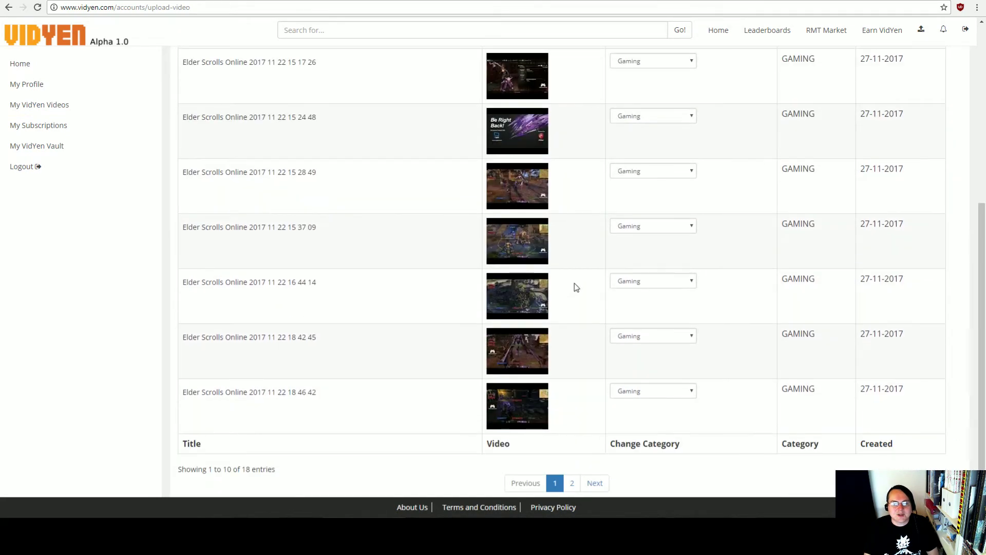
scroll(529, 223, up, 5)
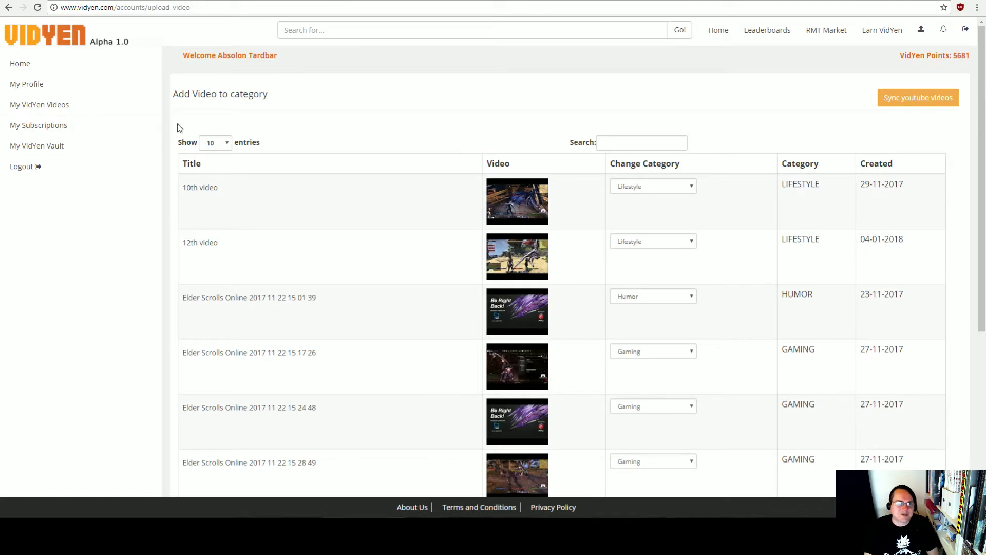
click(211, 144)
click(214, 184)
Look through the full video list for the entry without a category, "For the Emperor!".
scroll(296, 257, down, 4)
scroll(297, 260, down, 8)
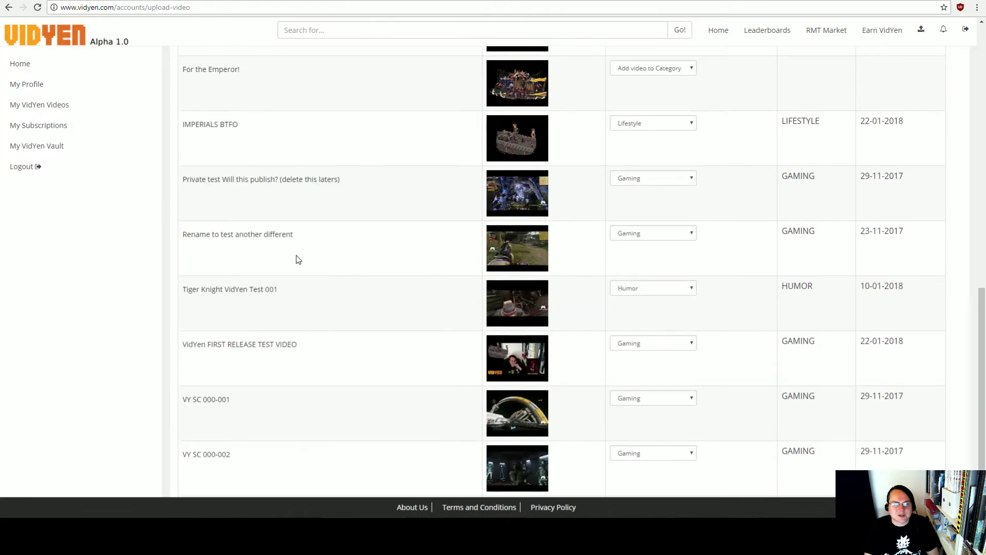
scroll(298, 259, up, 2)
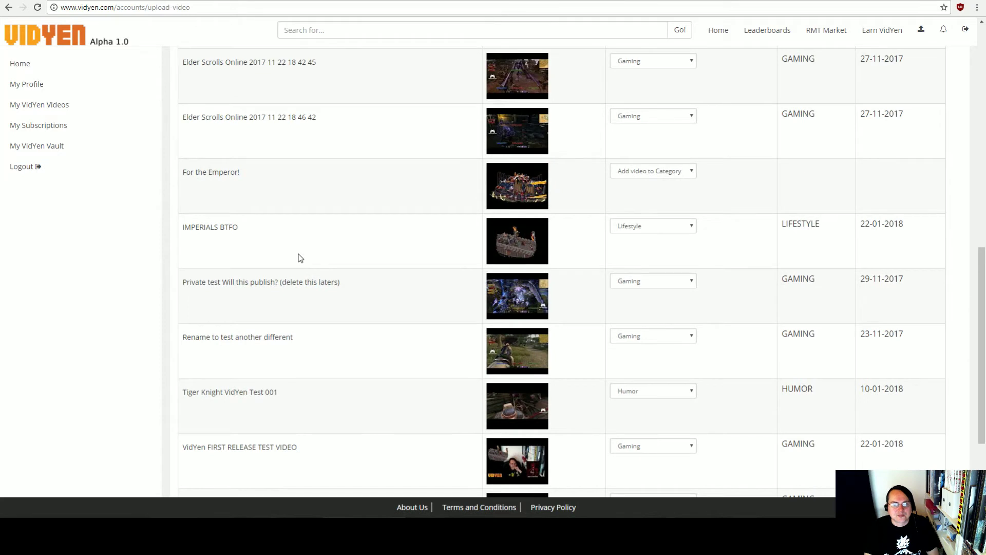
drag(202, 171, 272, 172)
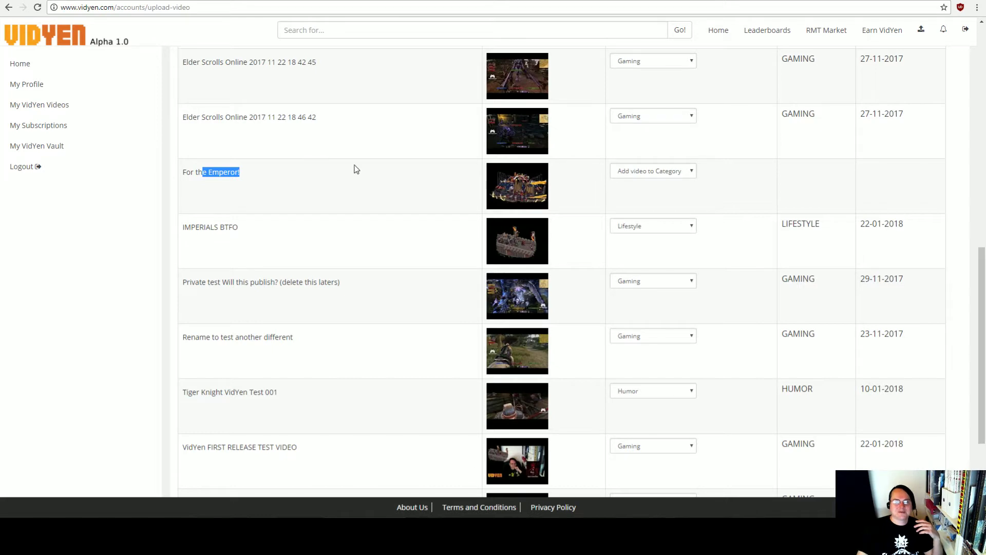
scroll(368, 213, up, 10)
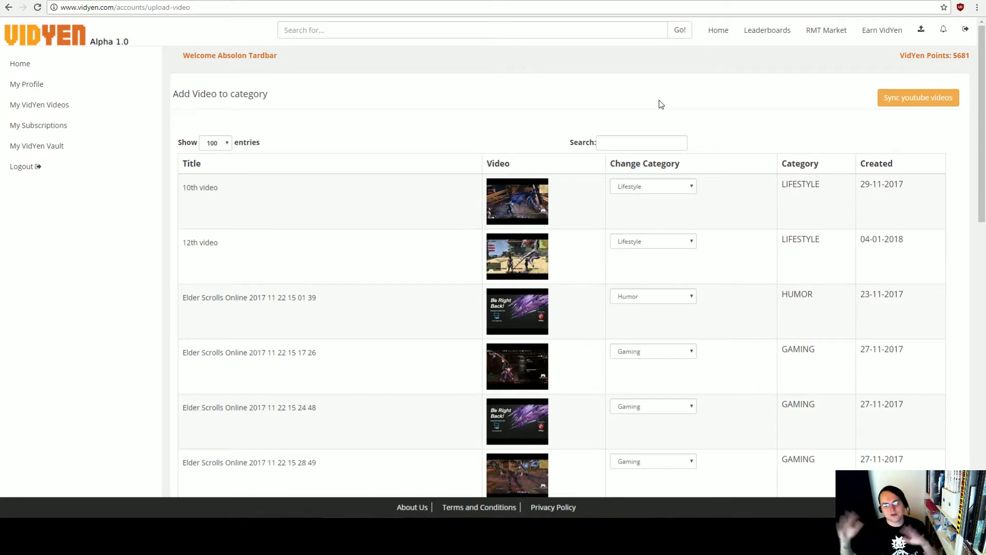
scroll(647, 103, down, 3)
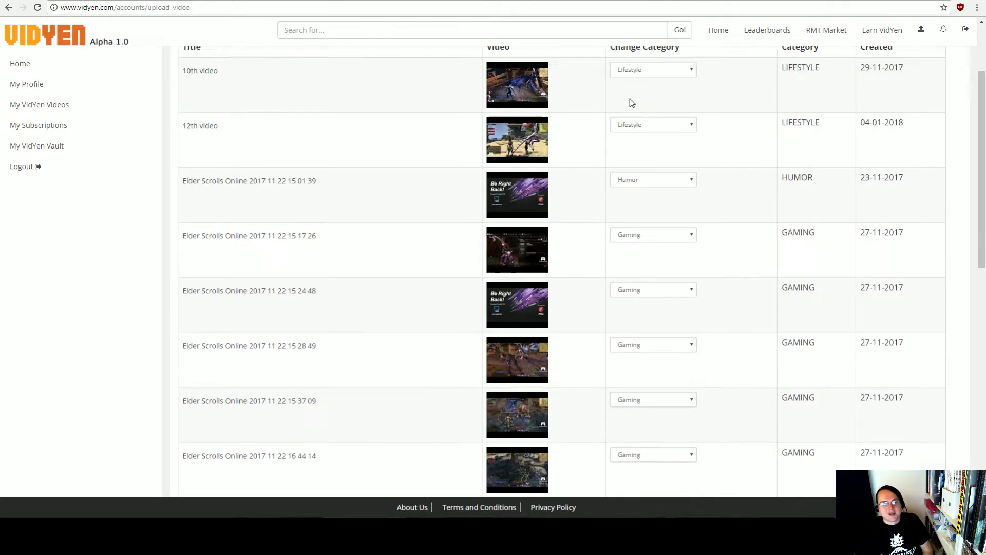
scroll(639, 139, up, 3)
scroll(649, 170, down, 9)
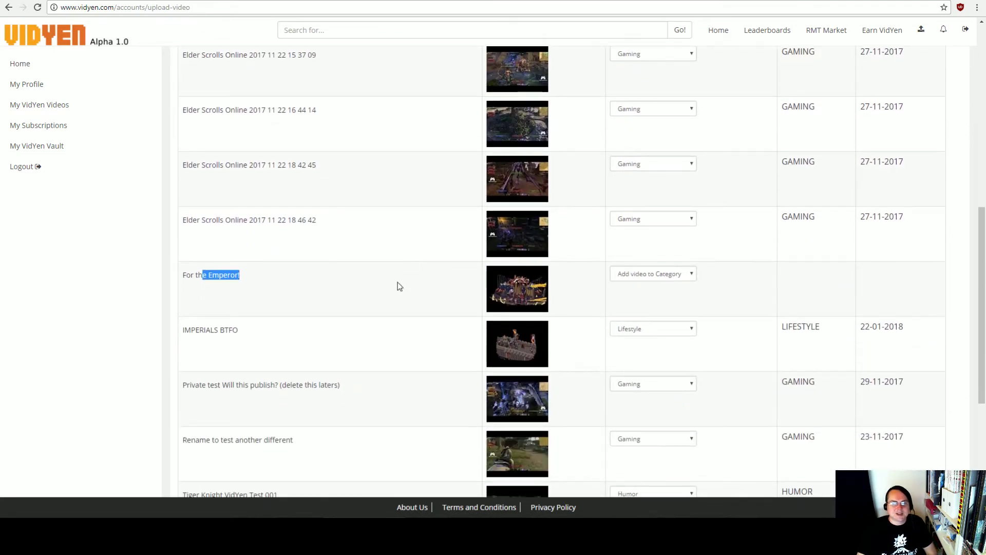
Add the video "For the Emperor!" to the Science & Tech category and confirm the addition.
click(449, 277)
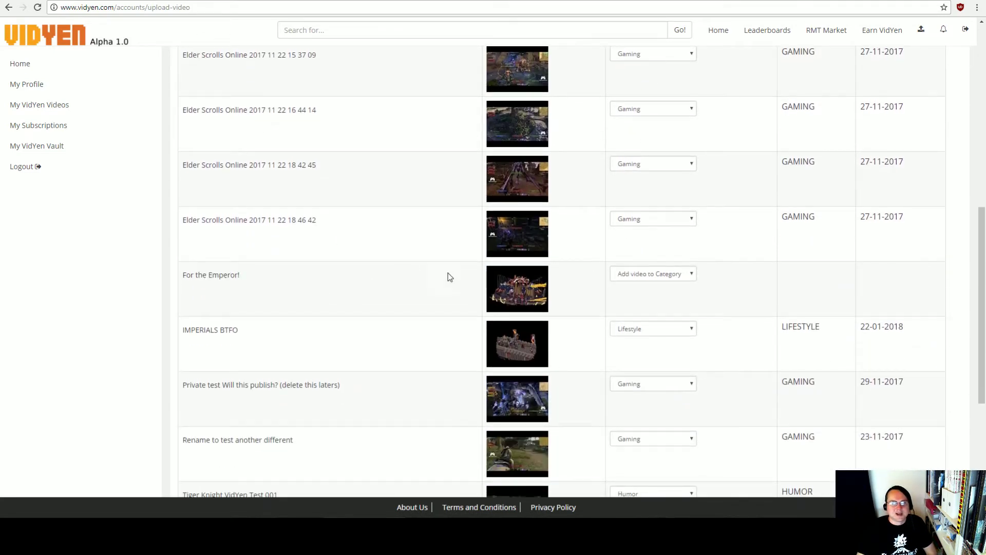
click(670, 276)
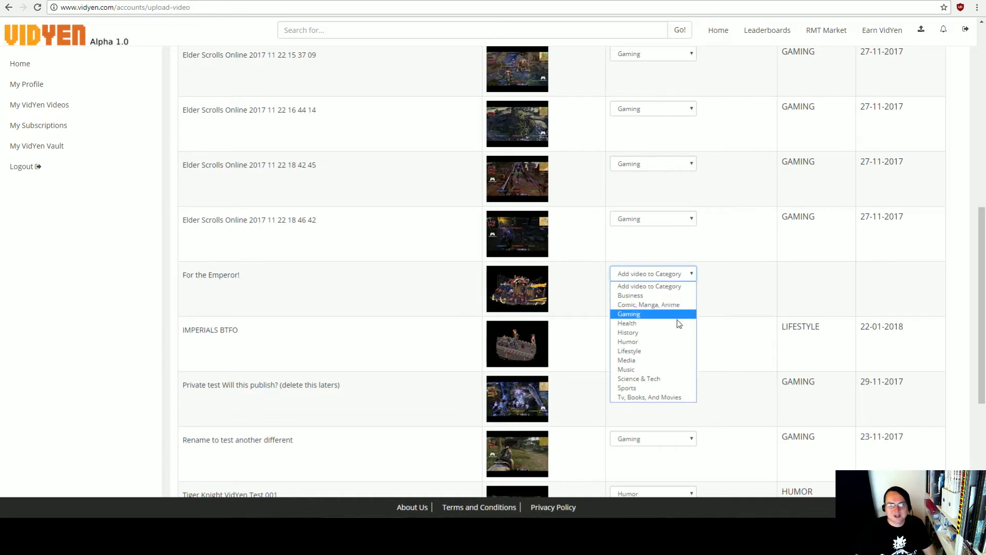
click(649, 378)
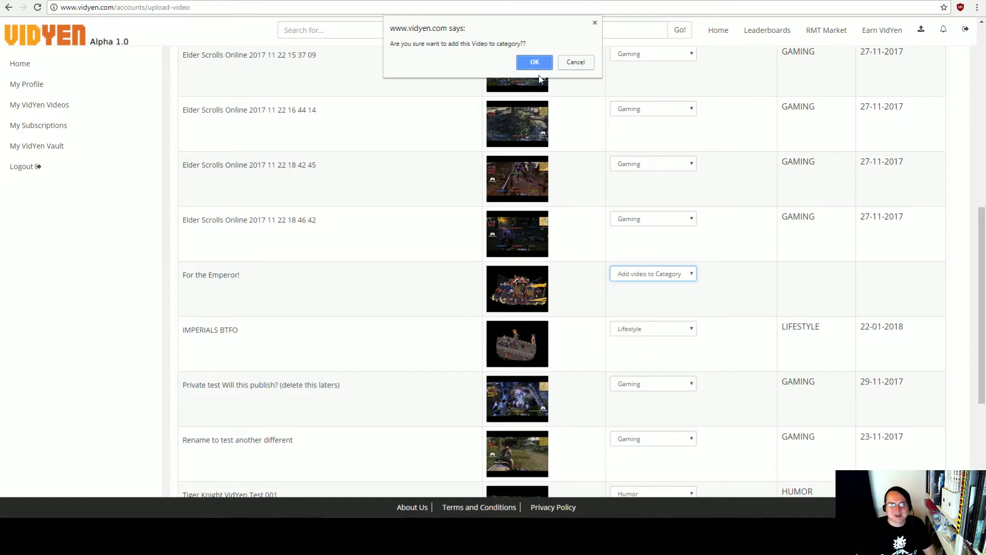
click(531, 63)
Browse the category sections on the home page and check the Science & Tech section for videos.
click(20, 62)
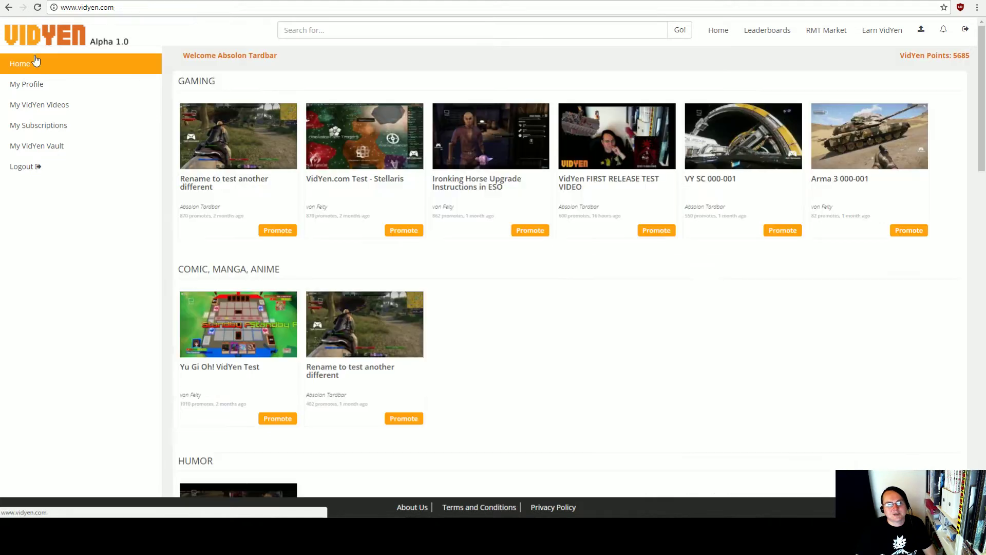
scroll(337, 114, down, 7)
scroll(337, 114, down, 7)
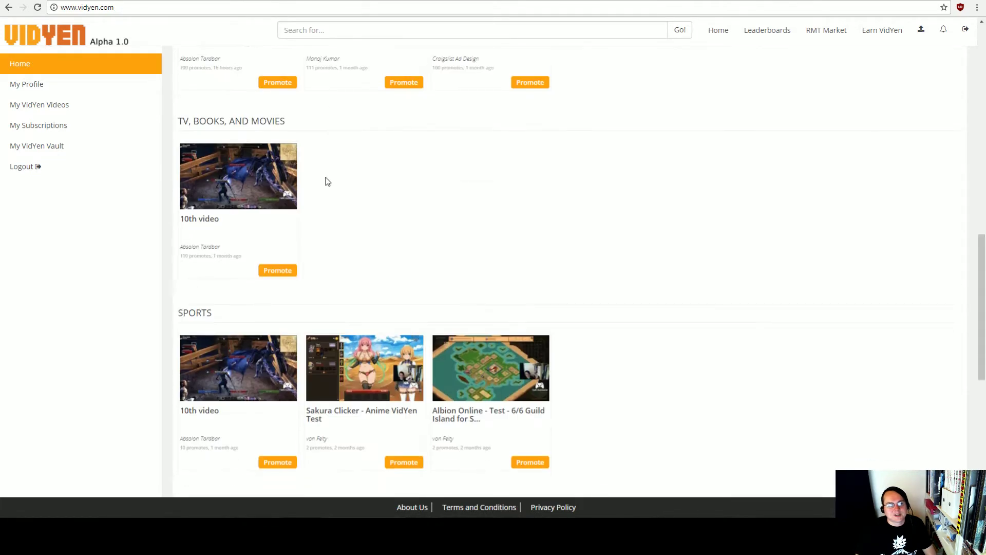
scroll(295, 210, down, 9)
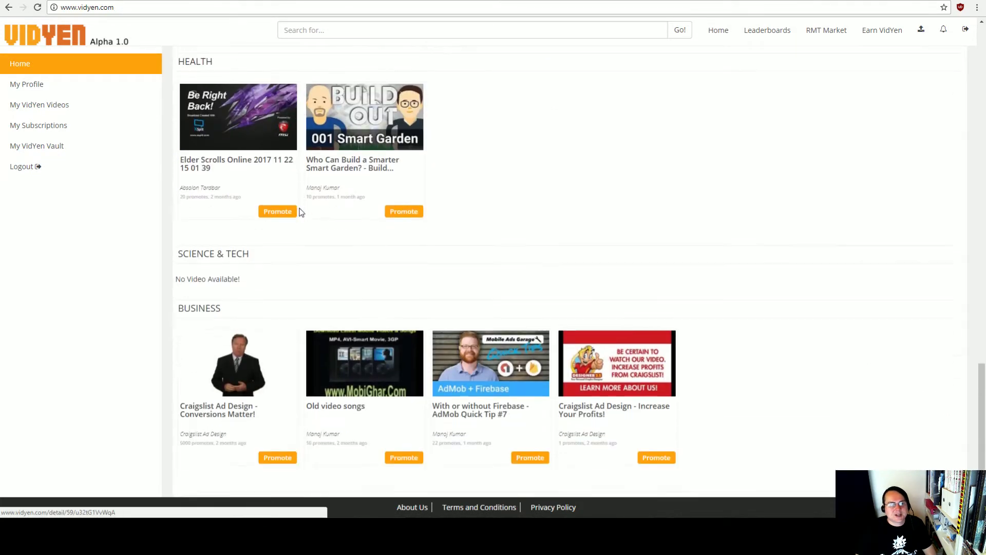
drag(188, 254, 271, 286)
click(271, 286)
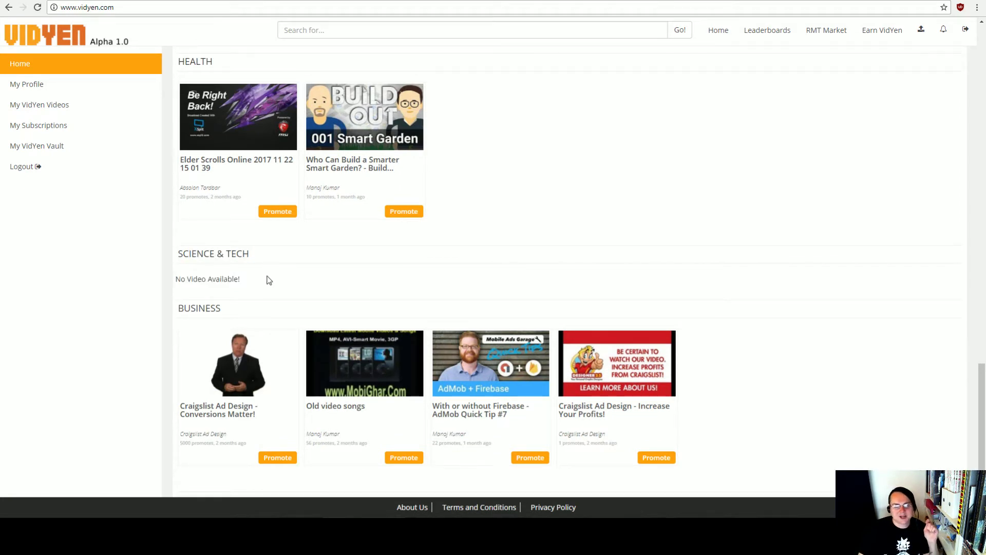
scroll(273, 278, up, 1)
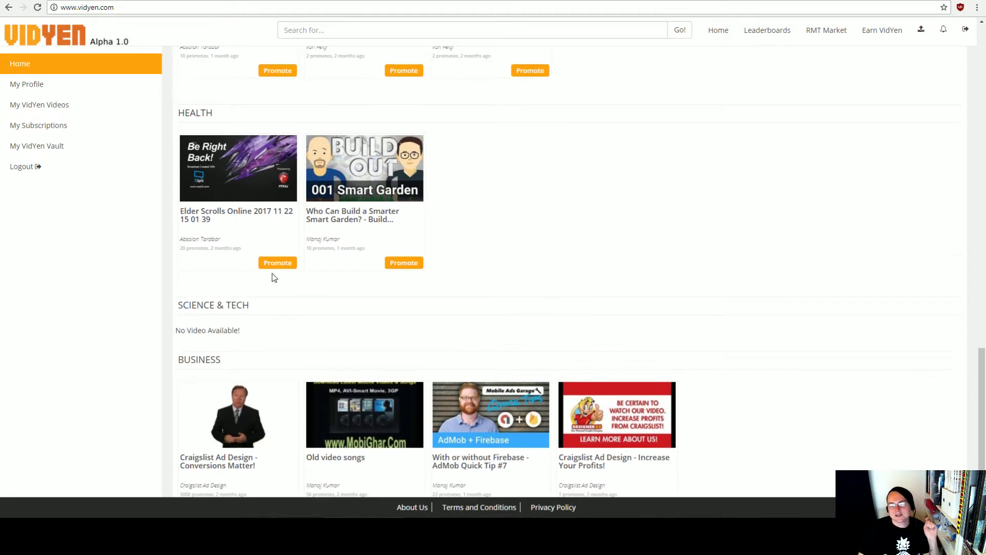
scroll(273, 278, down, 1)
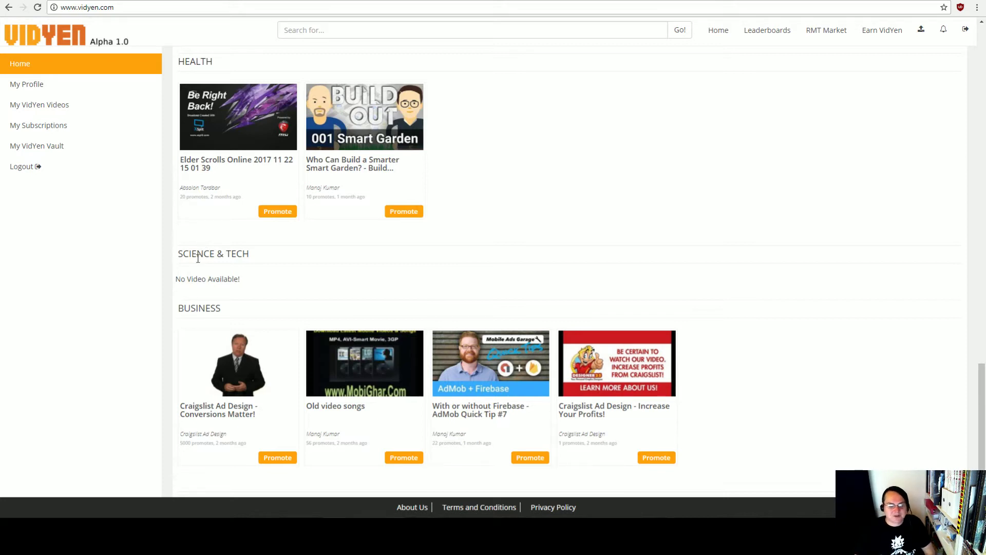
drag(196, 251, 253, 288)
click(253, 288)
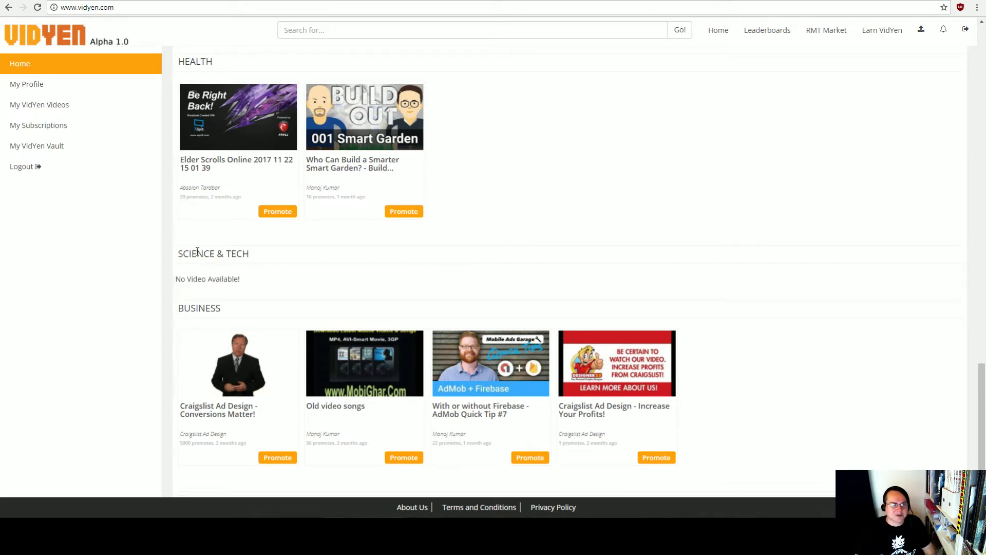
Promote "For the Emperor!" from the My VidYen Videos page using 1000 VidYen Points.
click(30, 104)
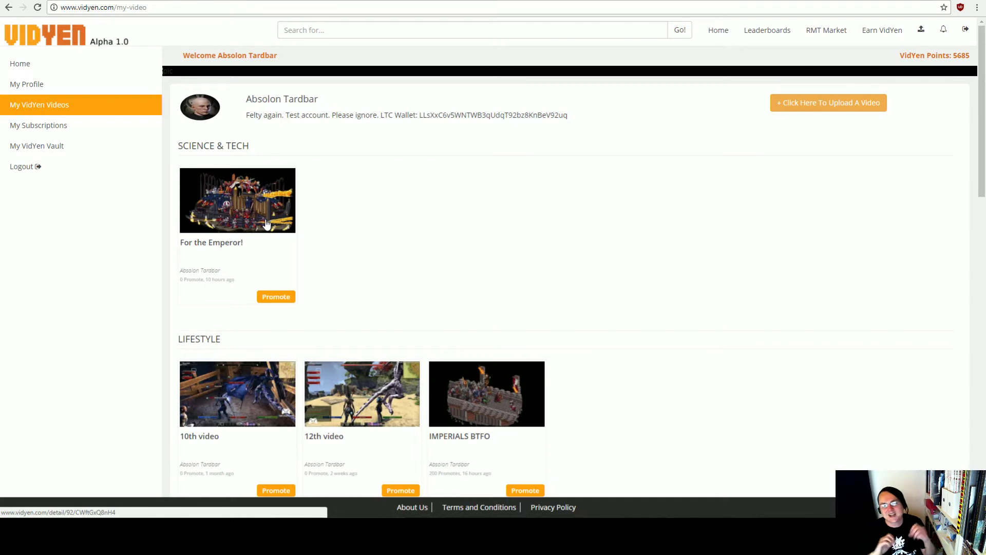
click(285, 296)
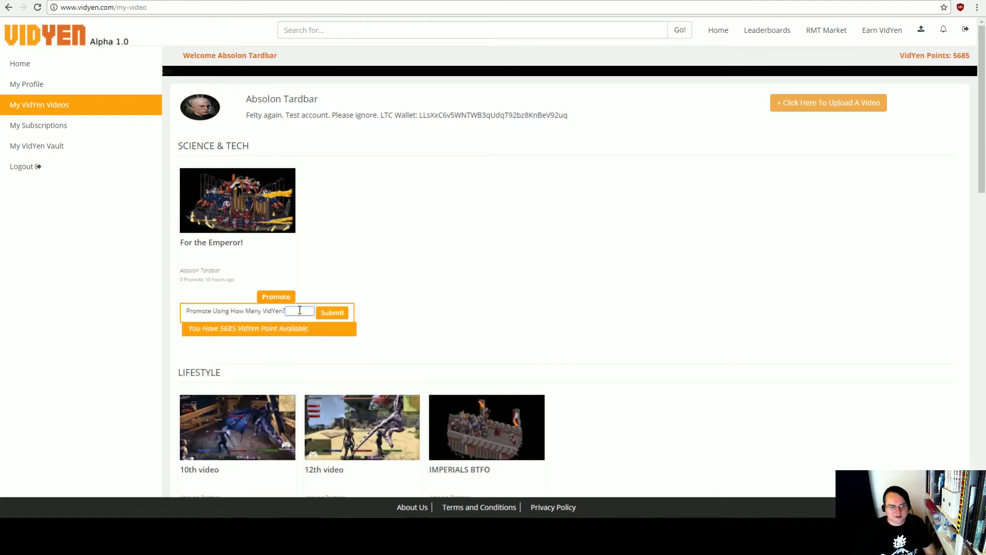
click(299, 310)
text(1000)
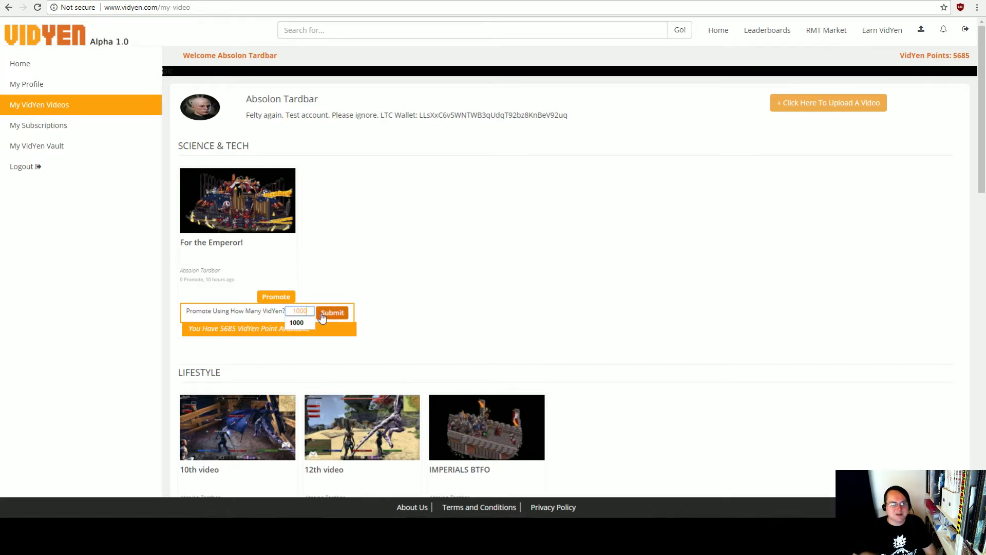
click(322, 317)
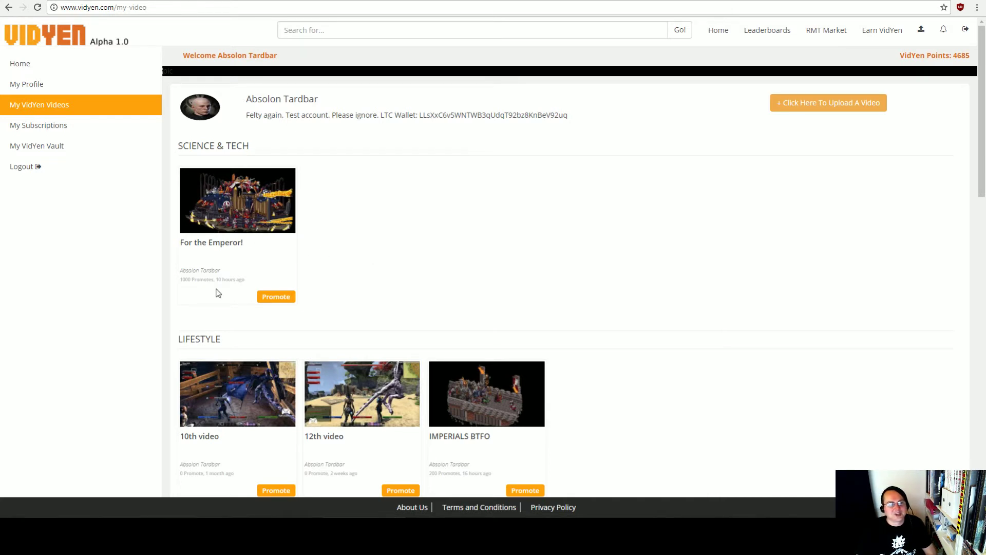
Go to the home page and check the Science & Tech section for the promoted video.
click(30, 65)
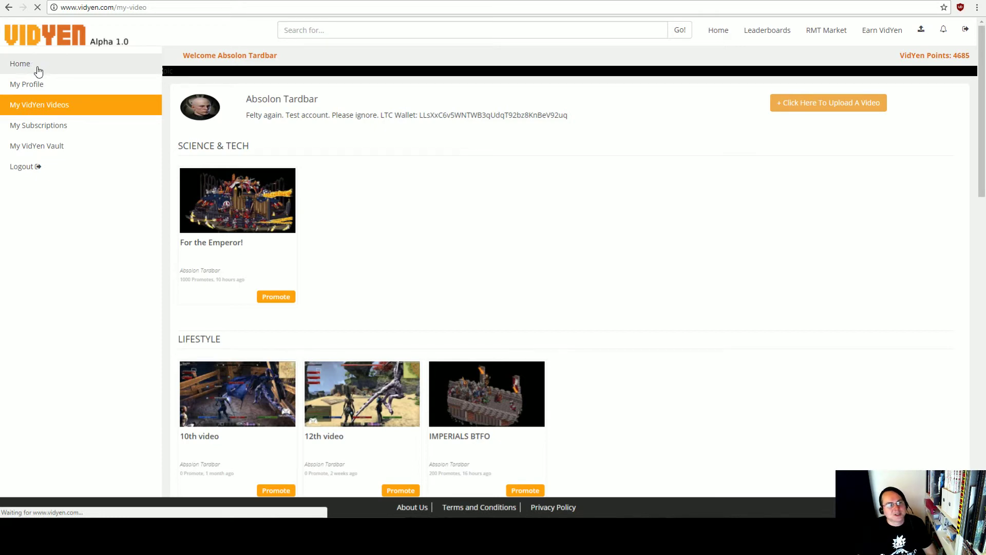
scroll(236, 132, down, 15)
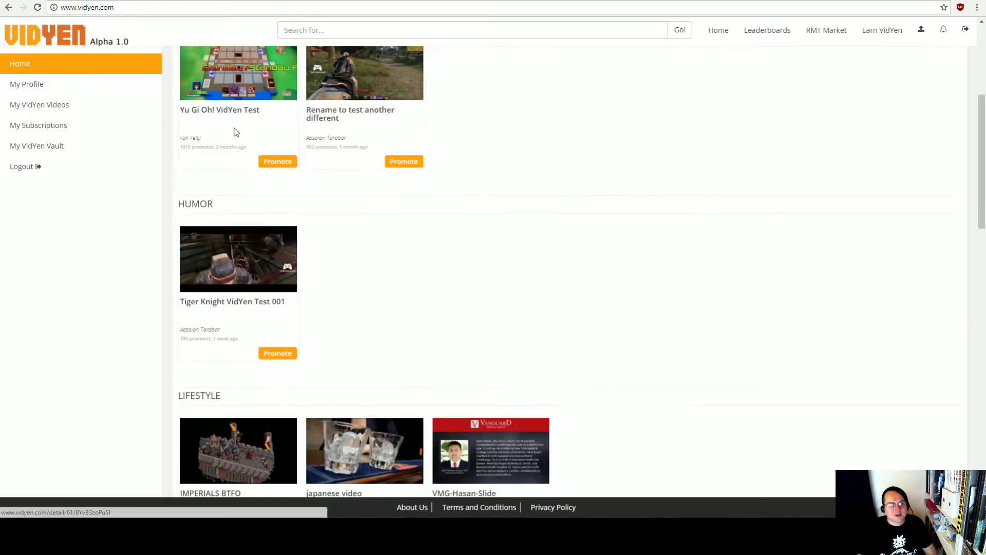
scroll(277, 170, down, 7)
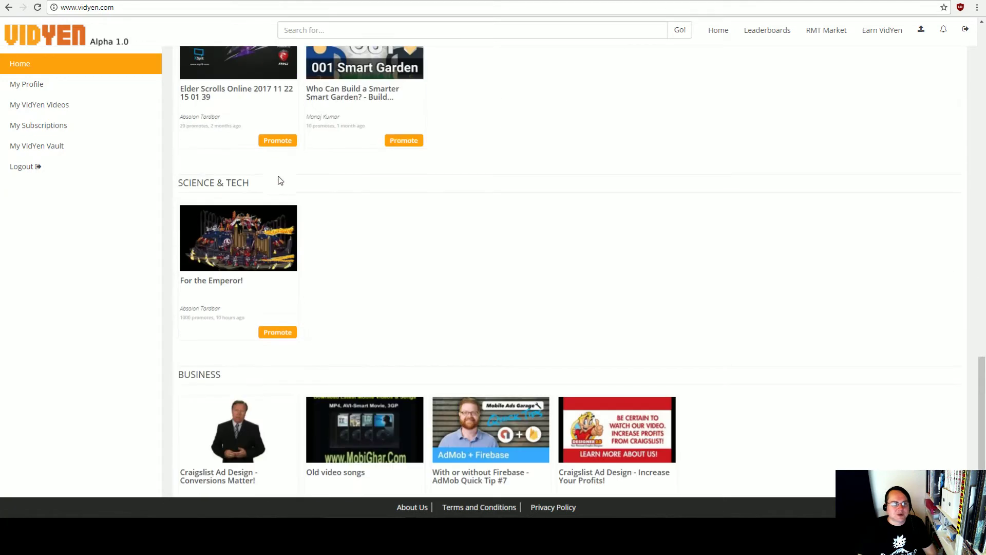
scroll(222, 266, down, 2)
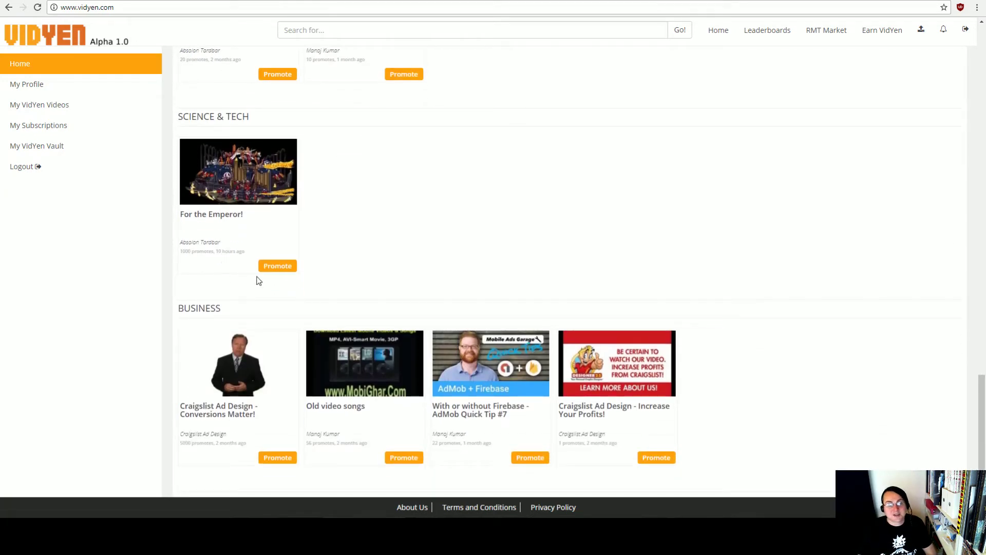
Promote the "Arma 3 000-001" video in the Gaming section using 500 VidYen Points.
scroll(271, 315, up, 11)
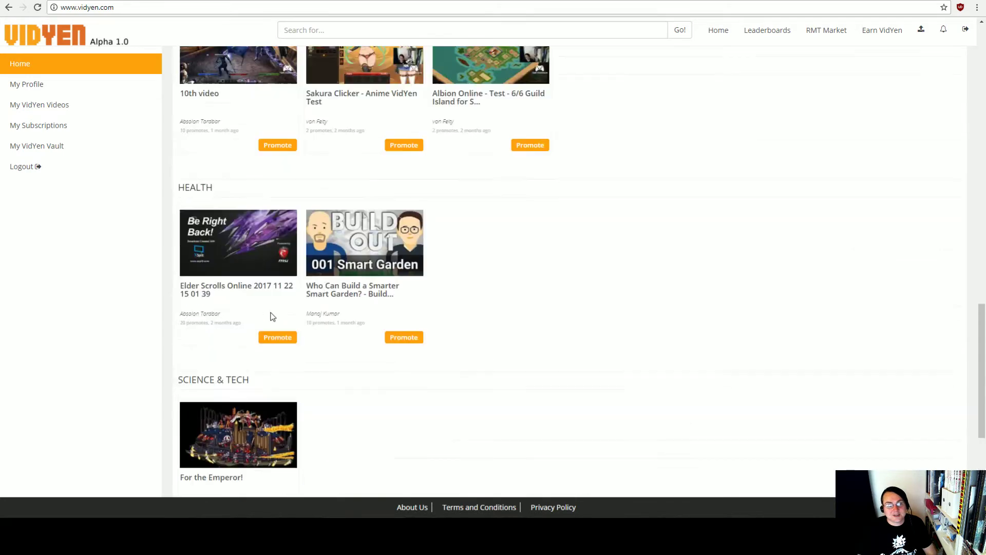
scroll(274, 314, up, 4)
scroll(275, 313, up, 4)
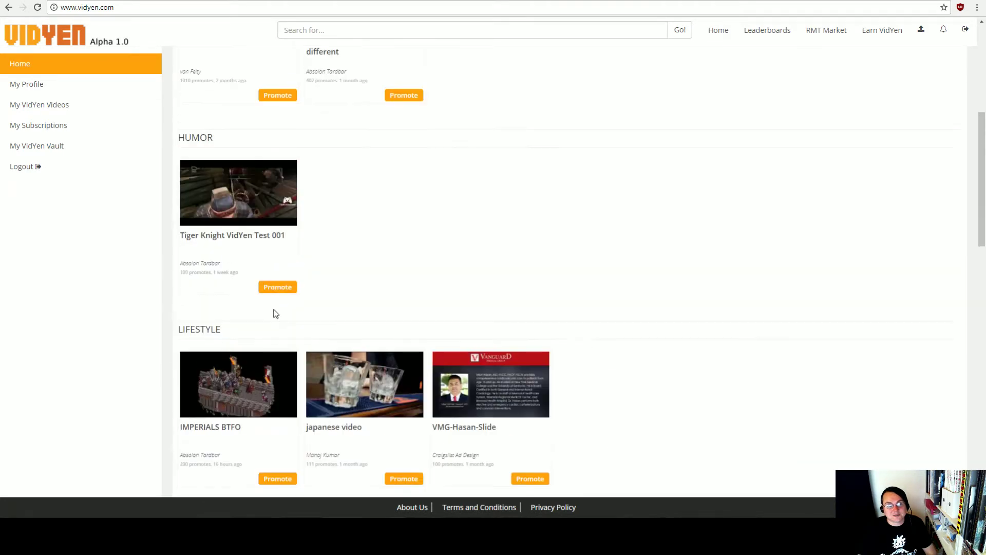
scroll(275, 313, up, 6)
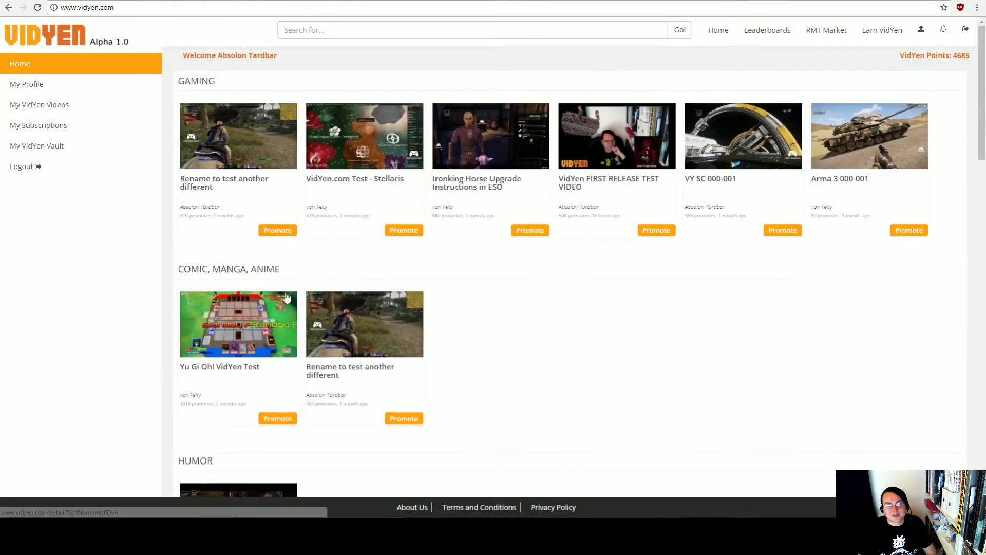
click(910, 232)
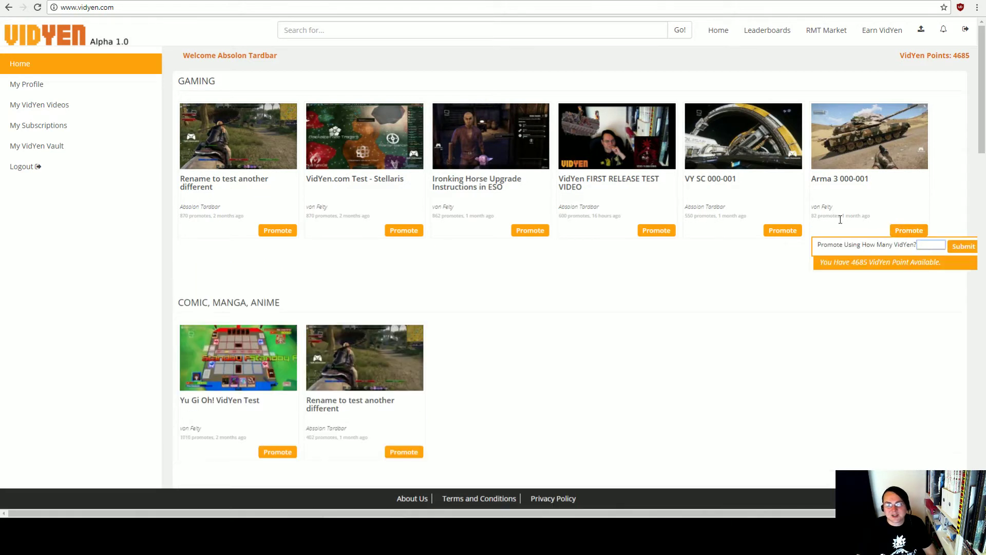
click(930, 245)
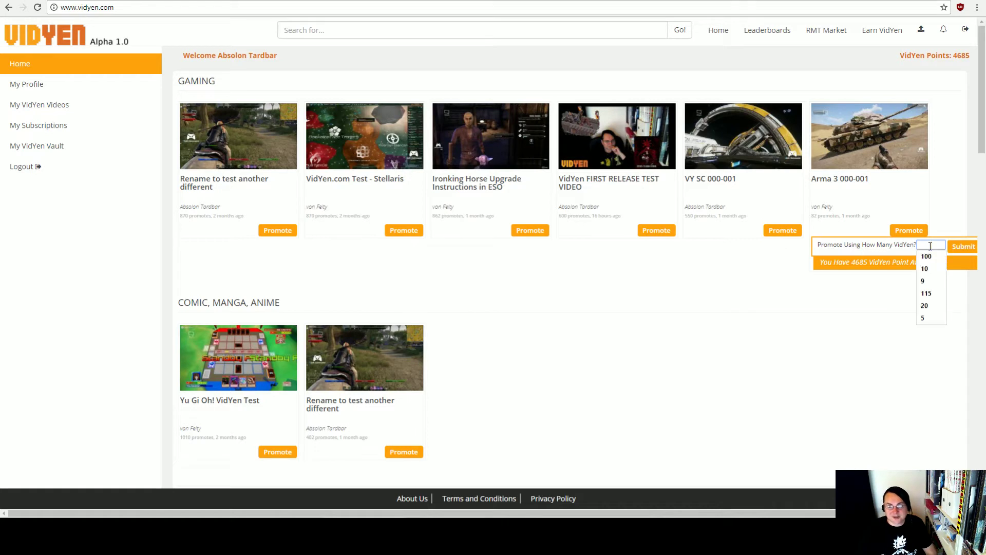
text(500)
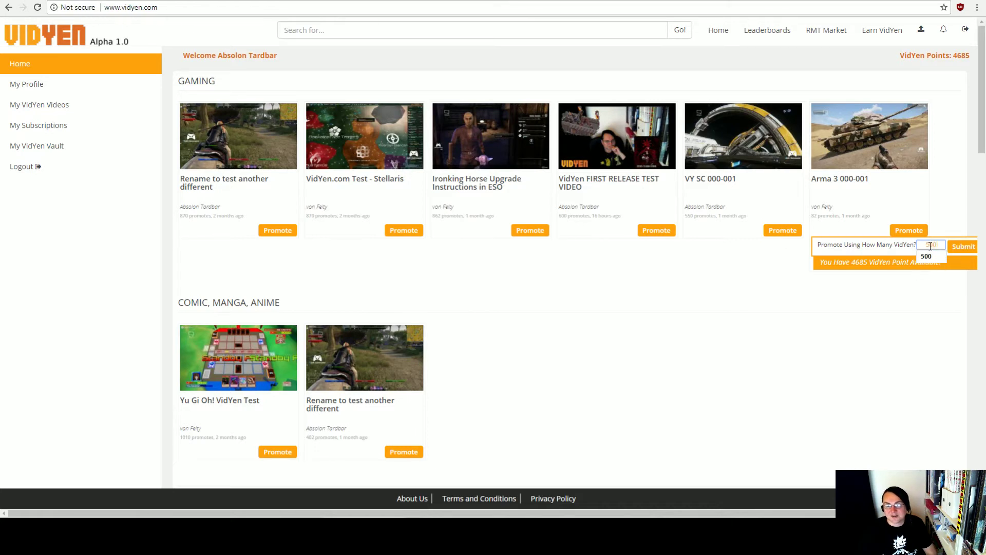
click(962, 246)
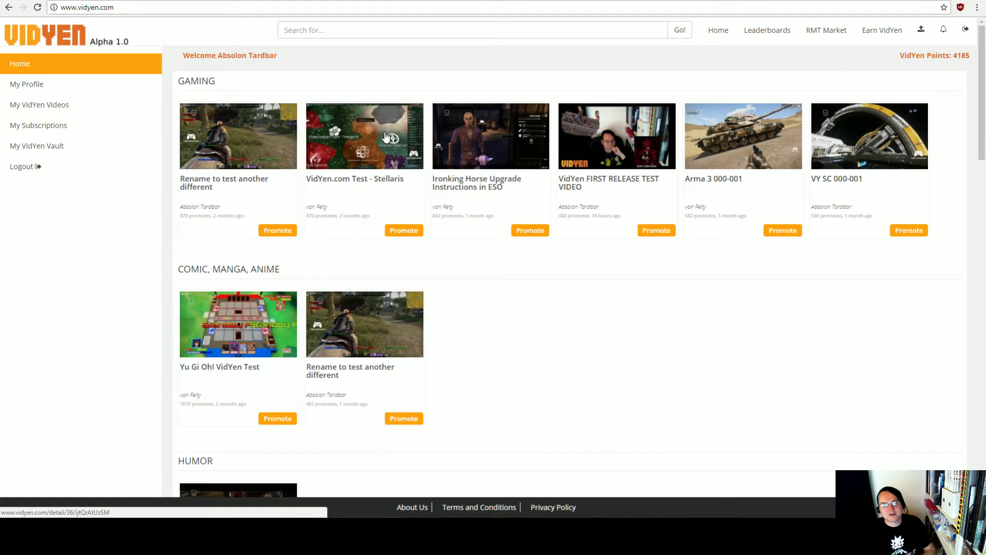
Open the "IMPERIALS BTFO" video from the Lifestyle section of the home page.
scroll(456, 167, down, 5)
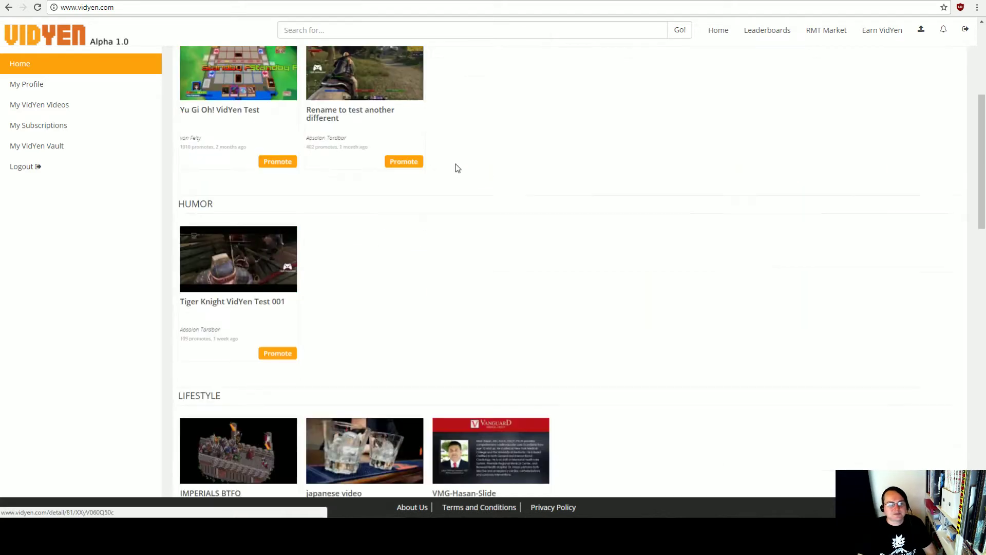
scroll(436, 216, up, 3)
scroll(444, 216, down, 3)
scroll(446, 216, down, 2)
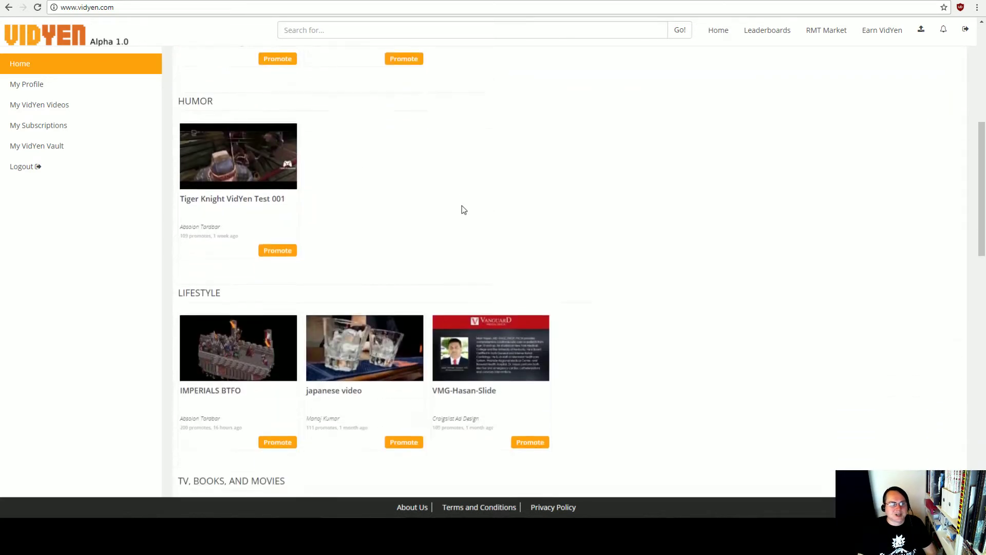
scroll(458, 209, up, 5)
scroll(458, 209, down, 6)
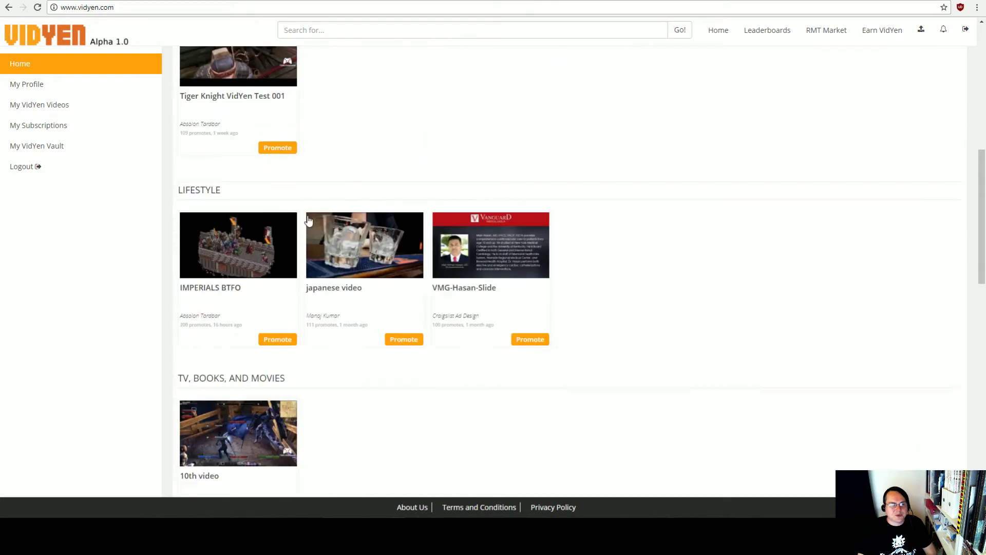
click(211, 261)
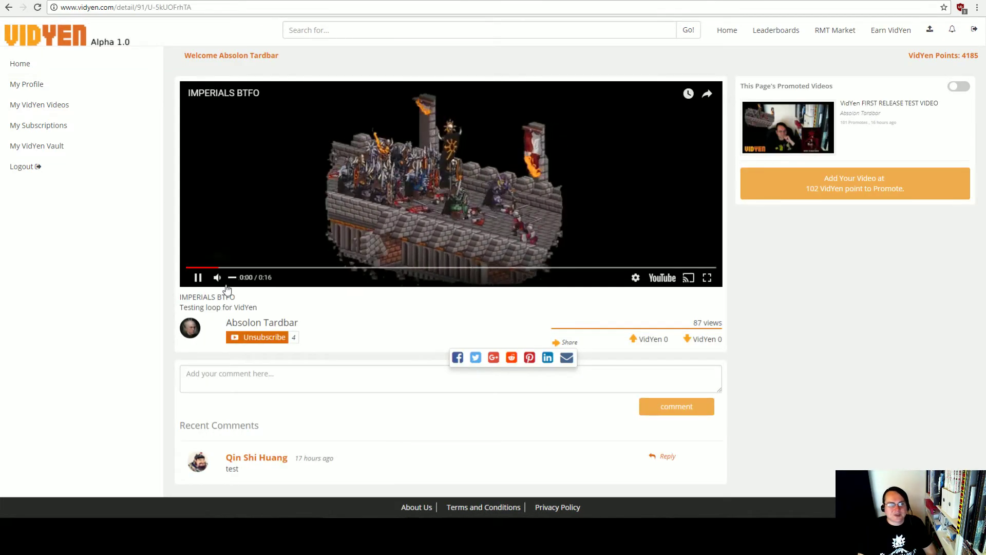
Pause the "IMPERIALS BTFO" video, mute its sound and resume playback.
click(198, 278)
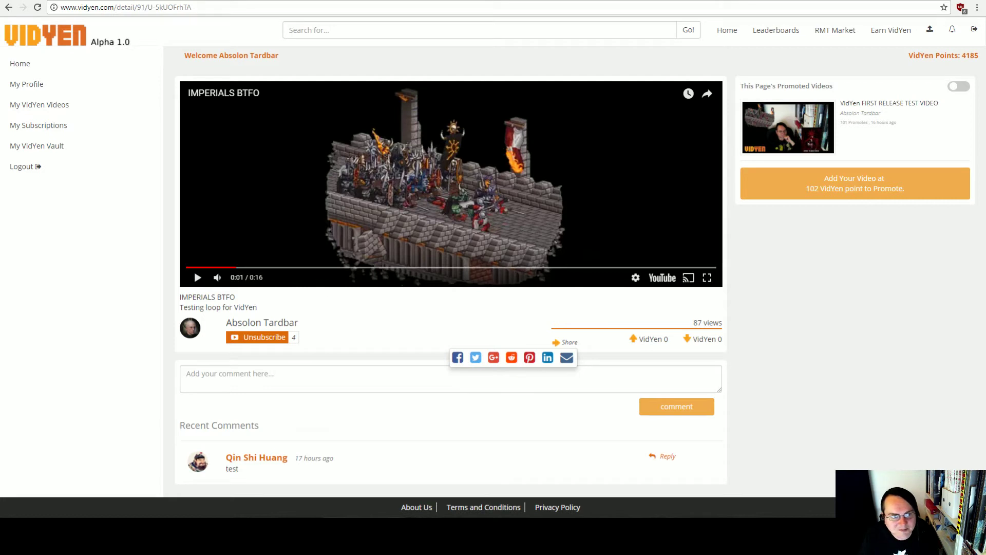
click(218, 277)
click(198, 278)
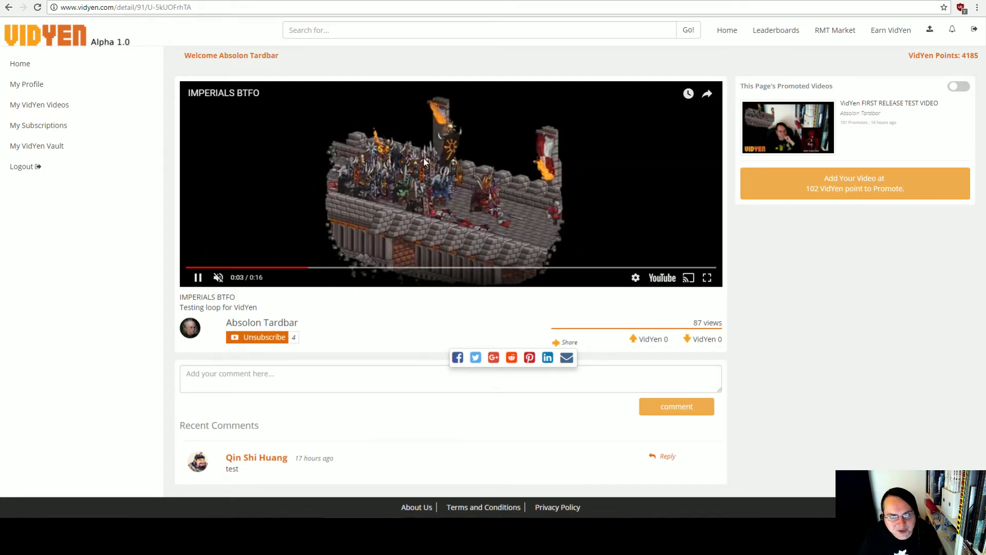
Post the comment "Hello." on the "IMPERIALS BTFO" video.
click(349, 374)
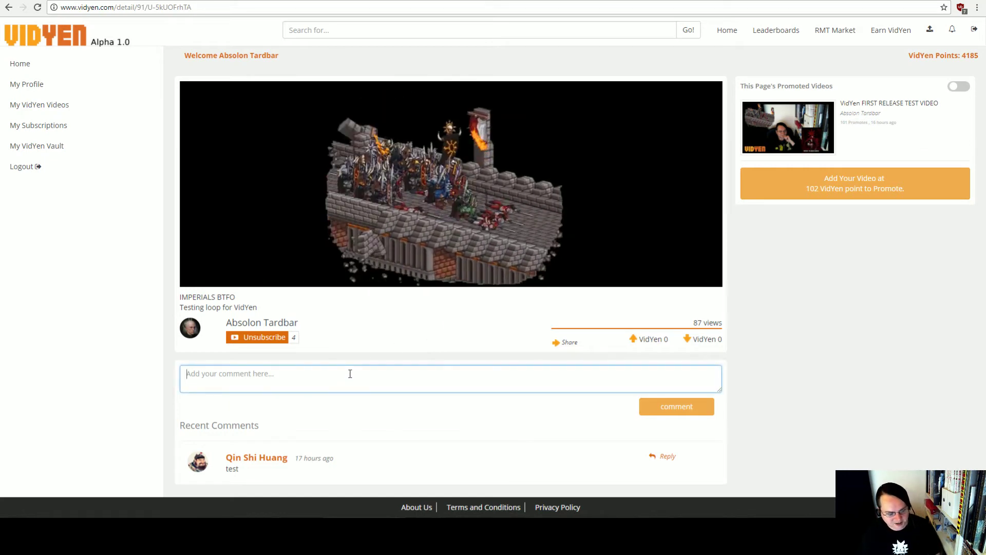
text(Hello.)
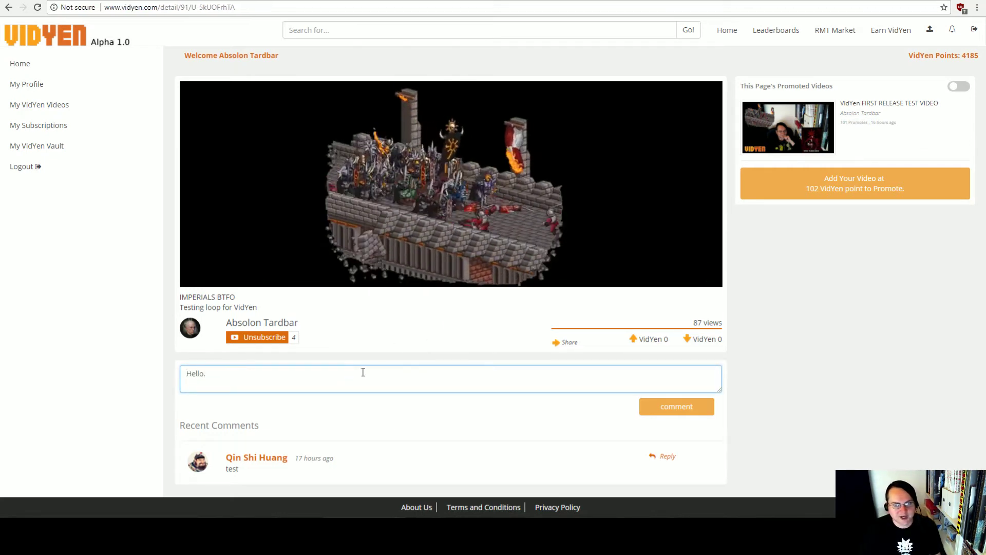
click(660, 403)
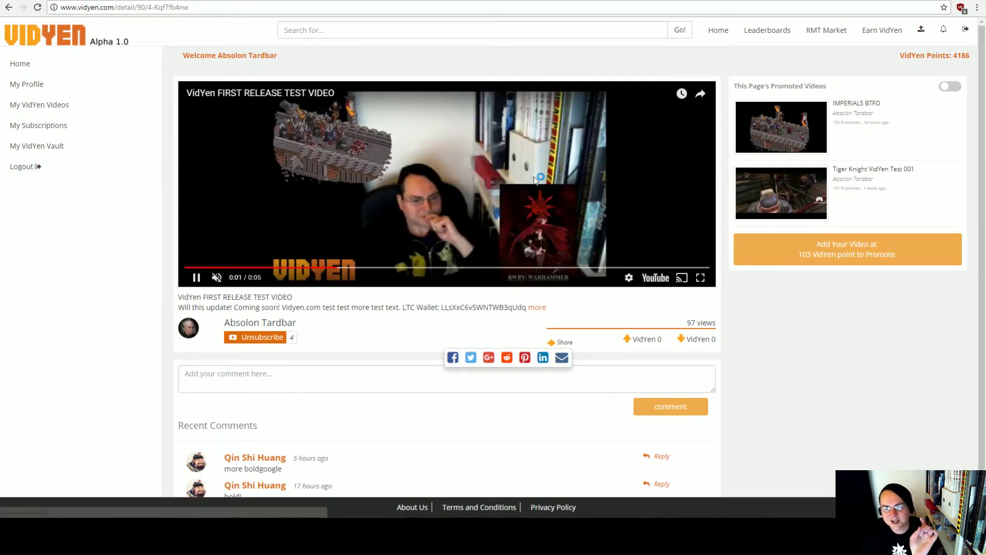
Return to the paused "IMPERIALS BTFO" video and open the choice of own videos to promote on its page.
click(828, 120)
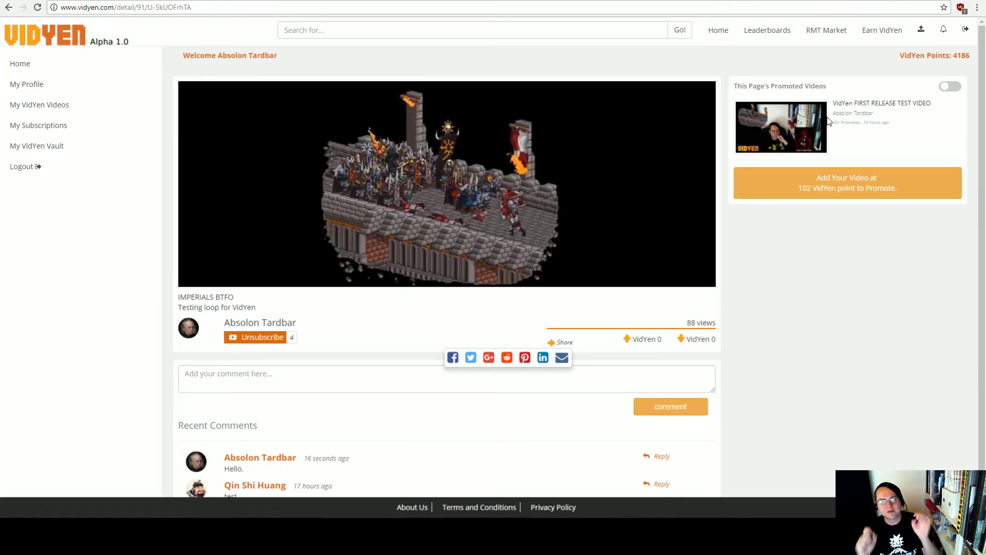
click(203, 277)
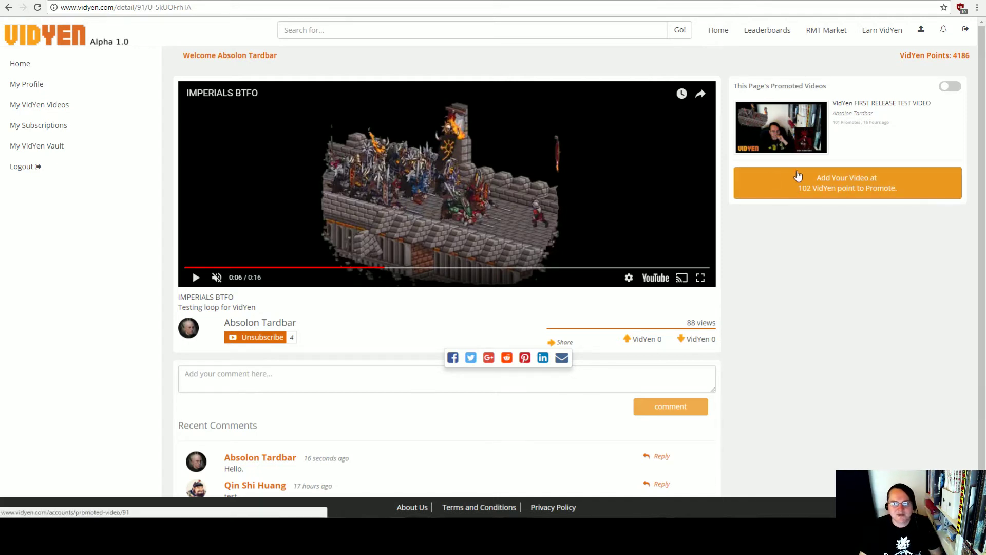
click(805, 188)
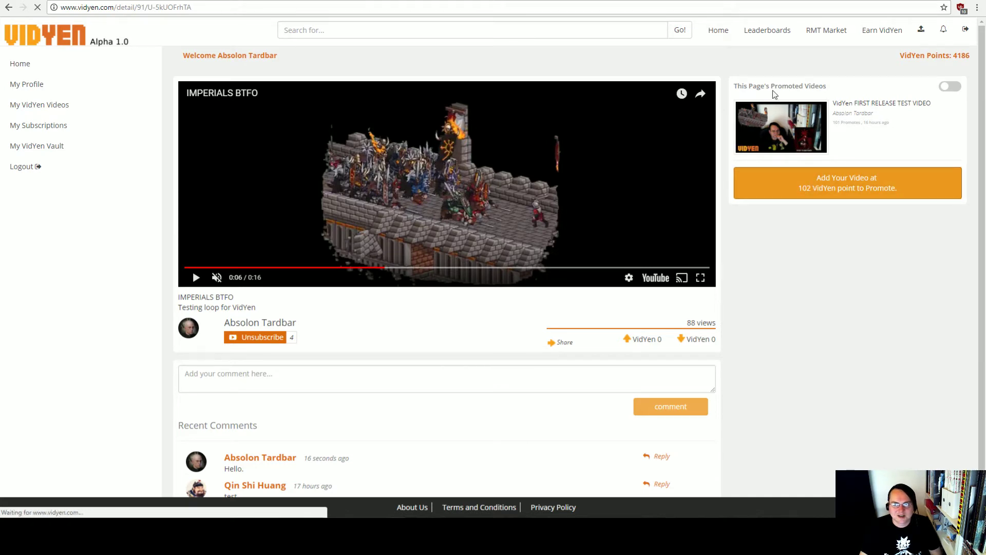
scroll(814, 304, down, 5)
scroll(744, 320, up, 5)
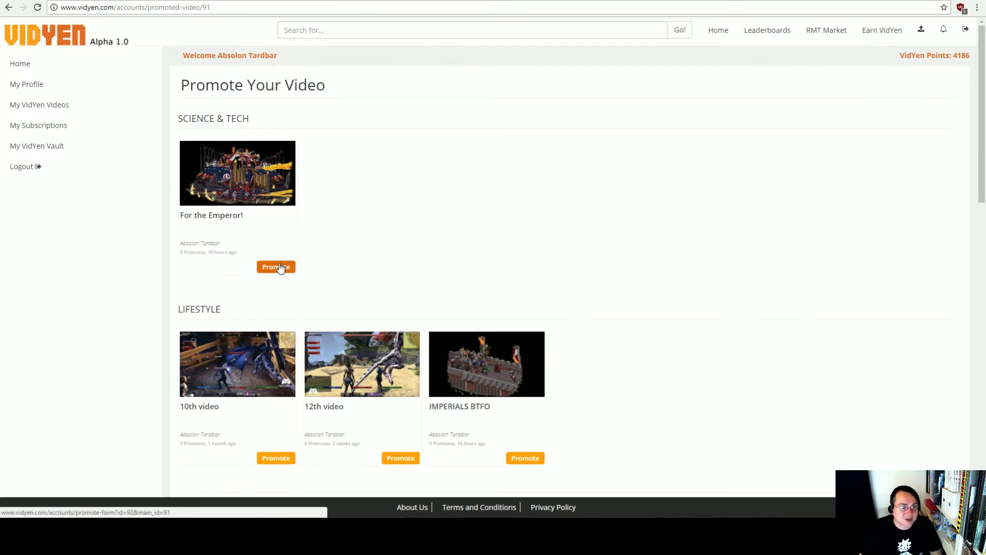
Invest 102 VidYen Points to promote "For the Emperor!" on that page, and confirm two further one-point raises.
click(275, 268)
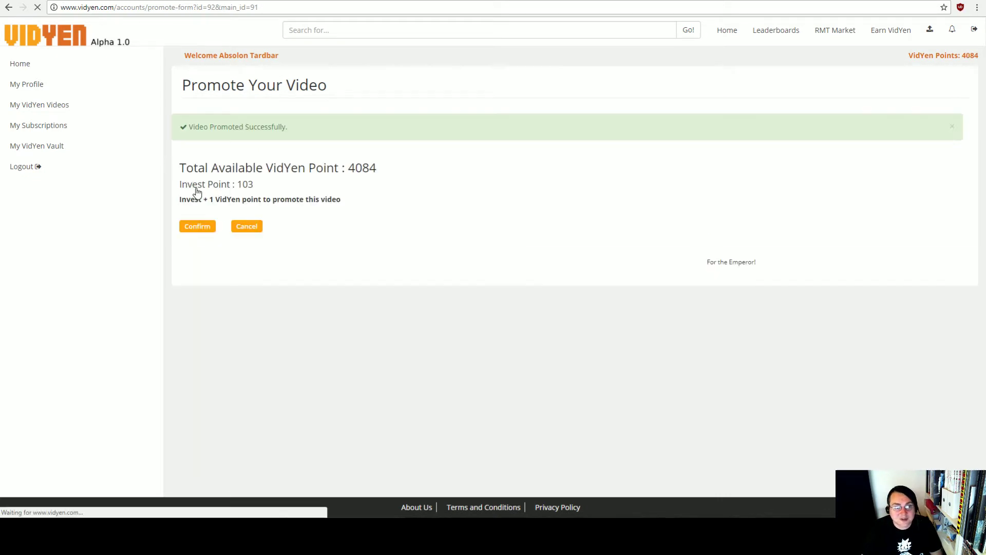
click(196, 228)
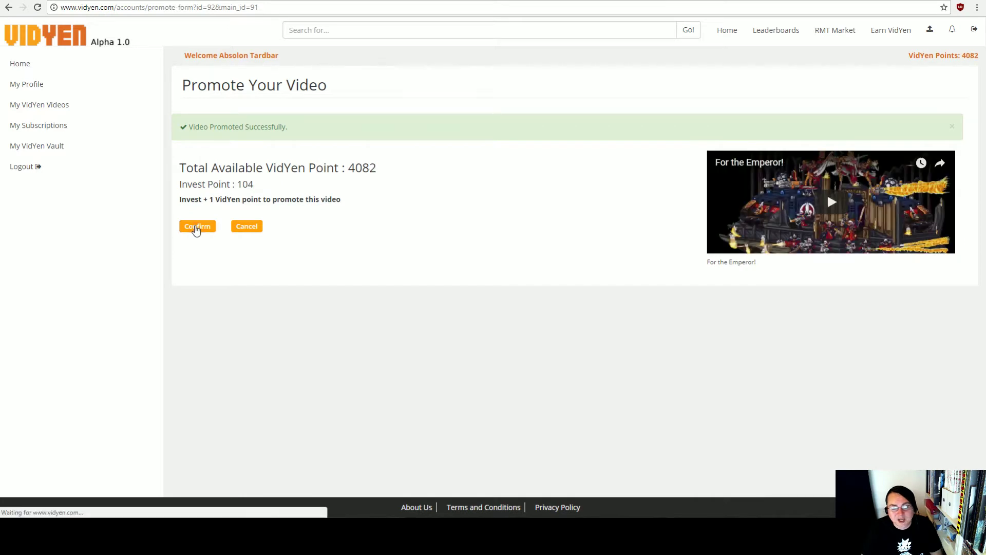
click(196, 228)
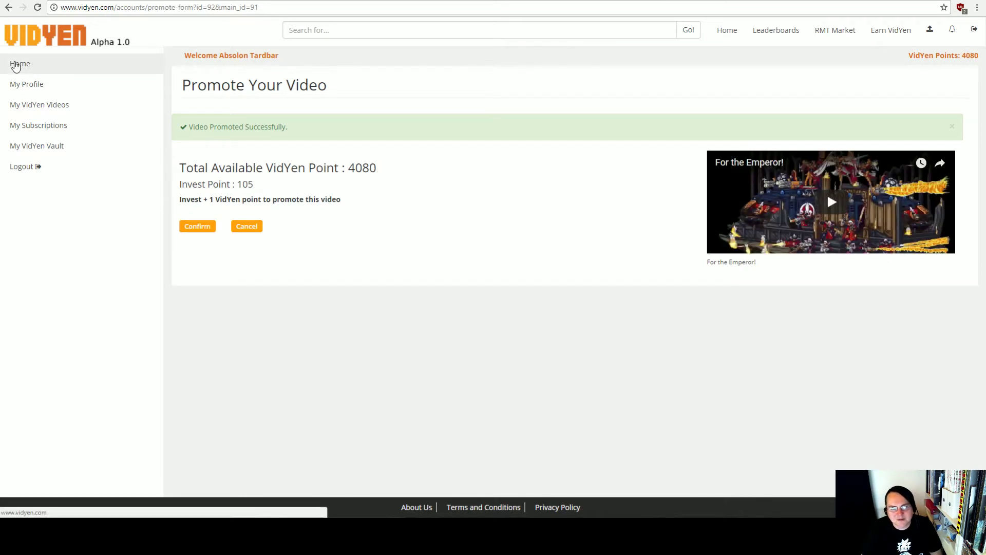
Return to the home page and open "Tiger Knight VidYen Test 001" from the Humor section.
click(16, 65)
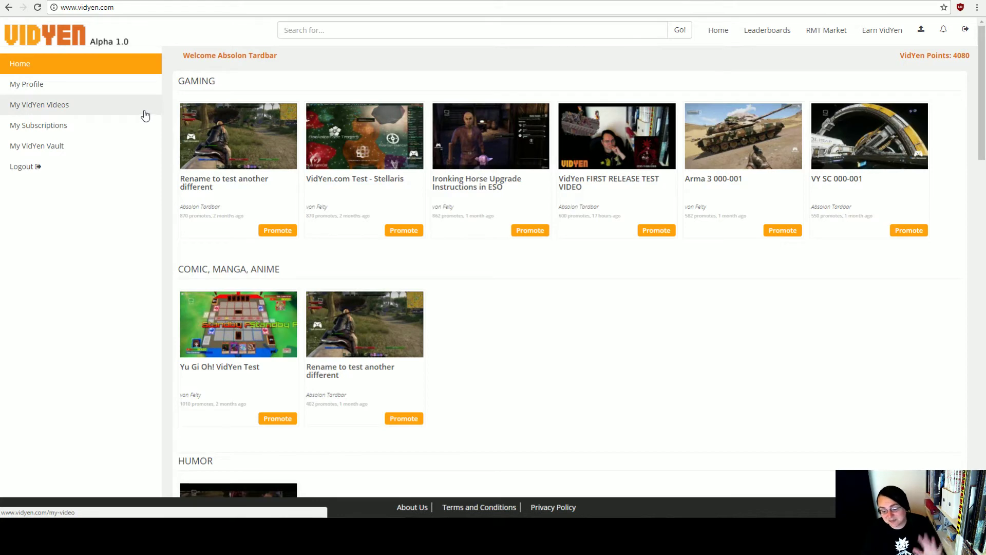
scroll(276, 232, down, 3)
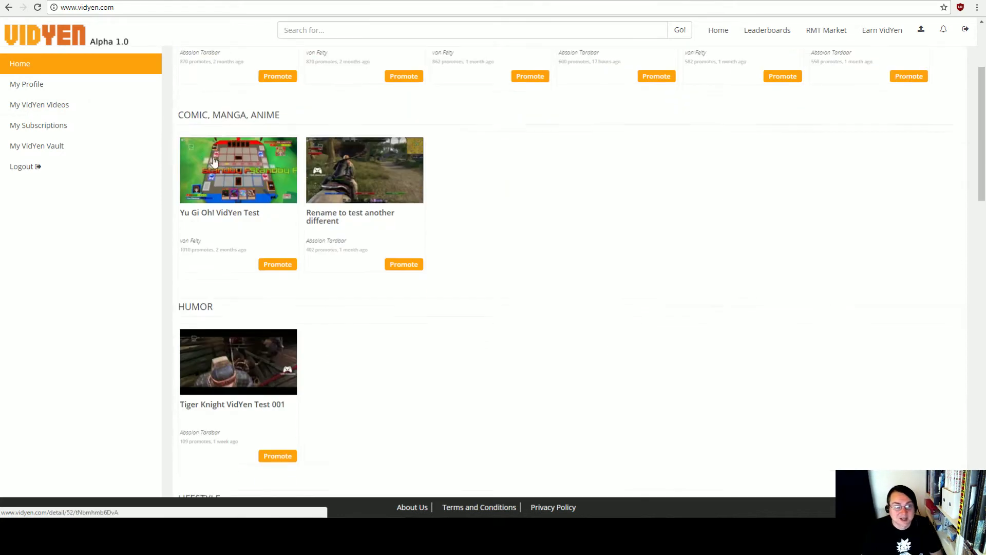
scroll(277, 232, up, 3)
scroll(276, 233, down, 6)
scroll(247, 242, up, 2)
scroll(239, 240, down, 1)
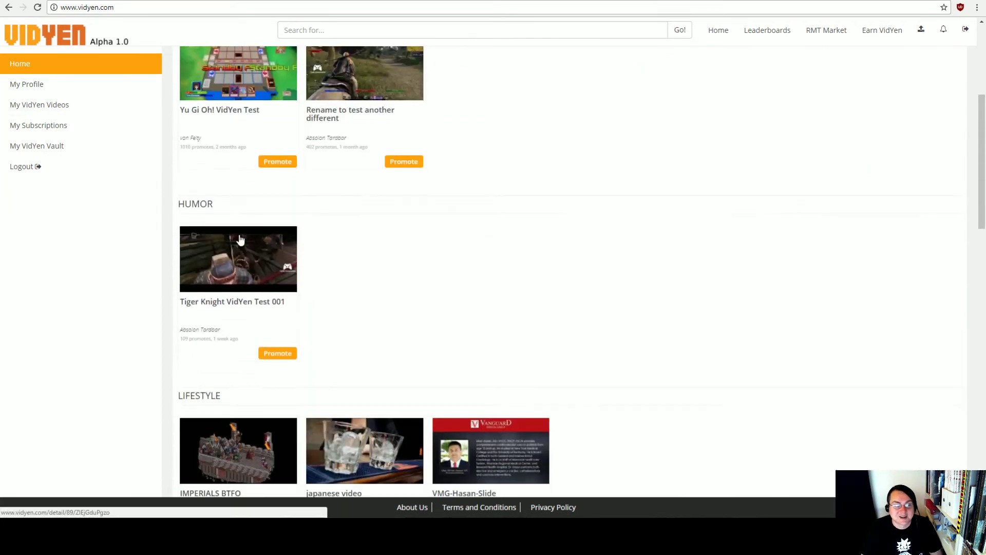
click(233, 258)
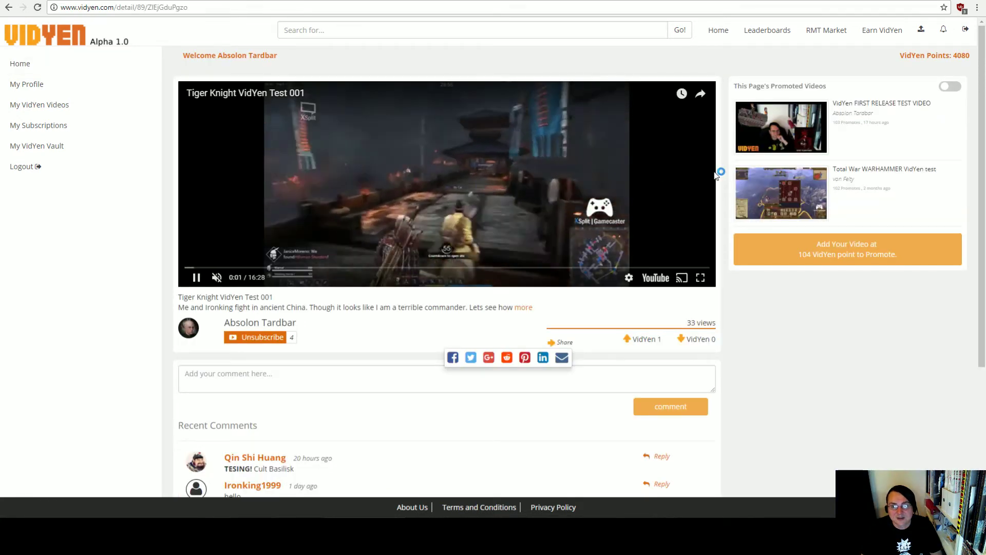
Open the promoted "VidYen FIRST RELEASE TEST VIDEO", and open the promoted "For the Emperor!" from the "IMPERIALS BTFO" page.
click(789, 124)
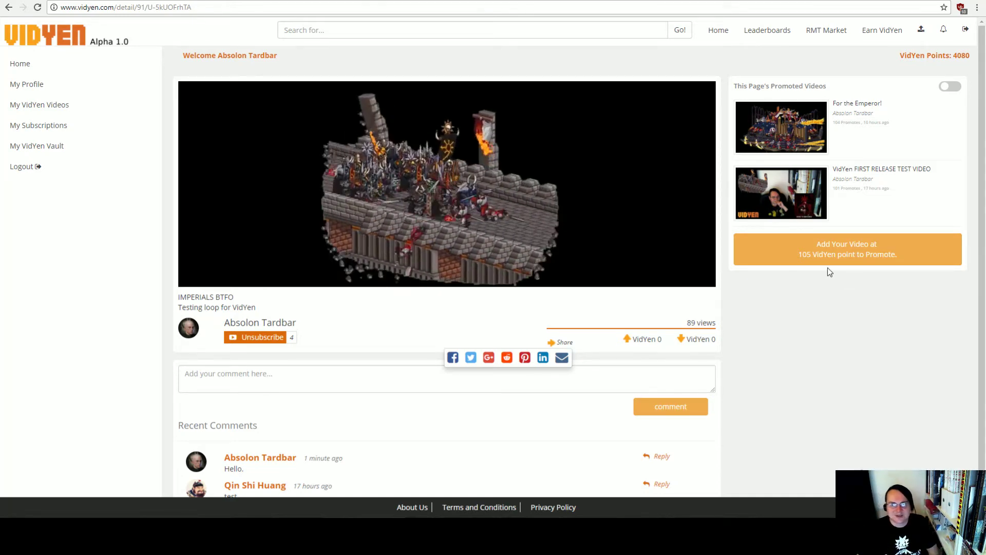
mouse_move(602, 153)
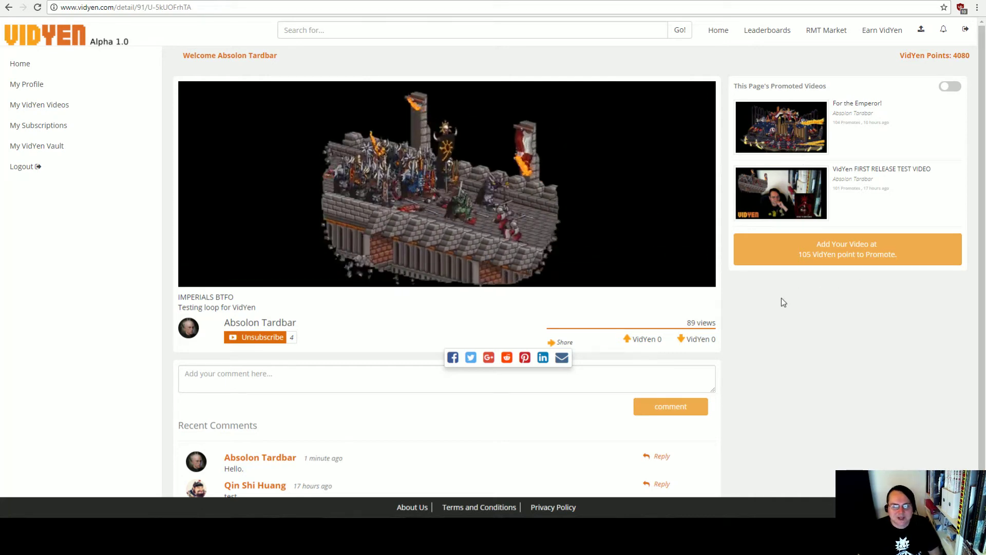
click(813, 129)
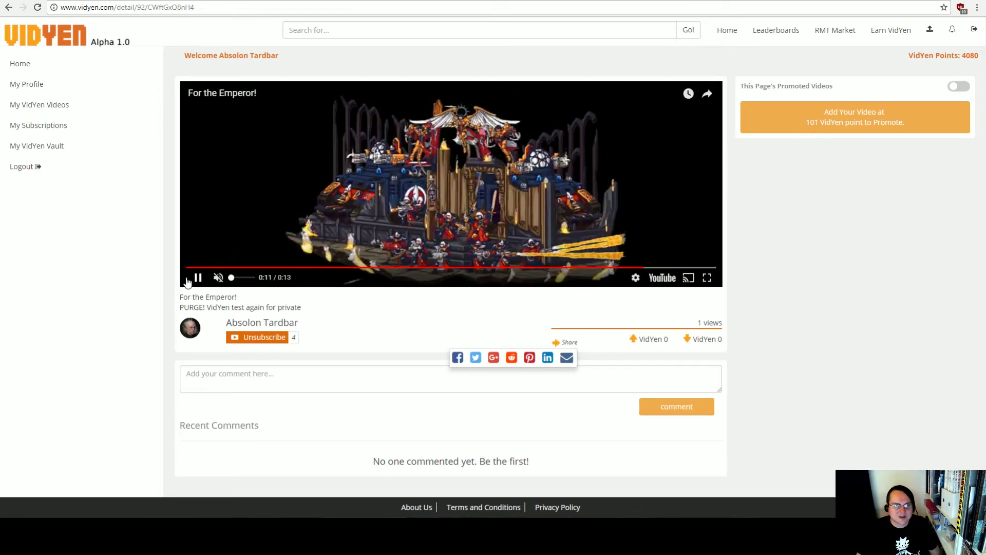
Open the choice of own videos to promote on the "For the Emperor!" page and view "VY SC 000-001" from its Gaming section.
click(797, 128)
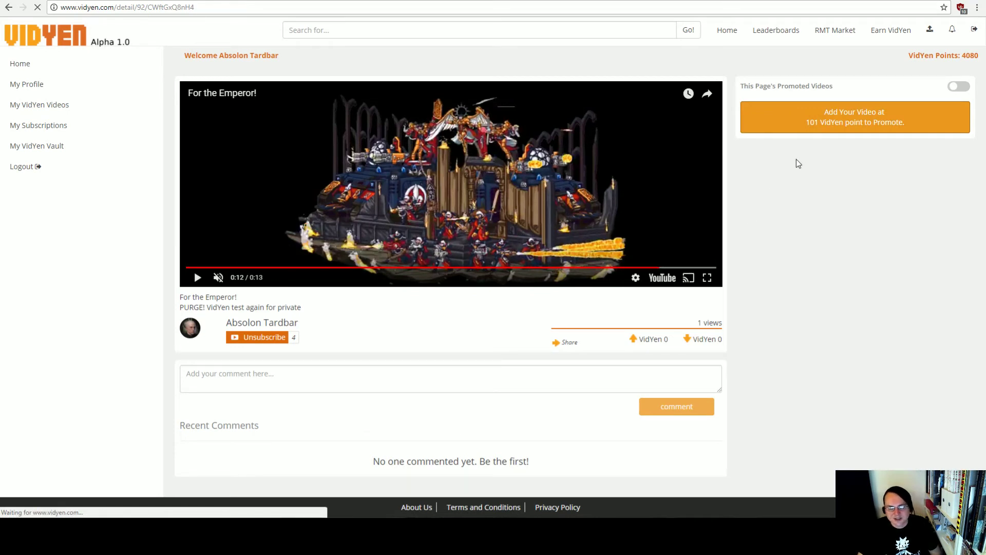
scroll(558, 240, down, 2)
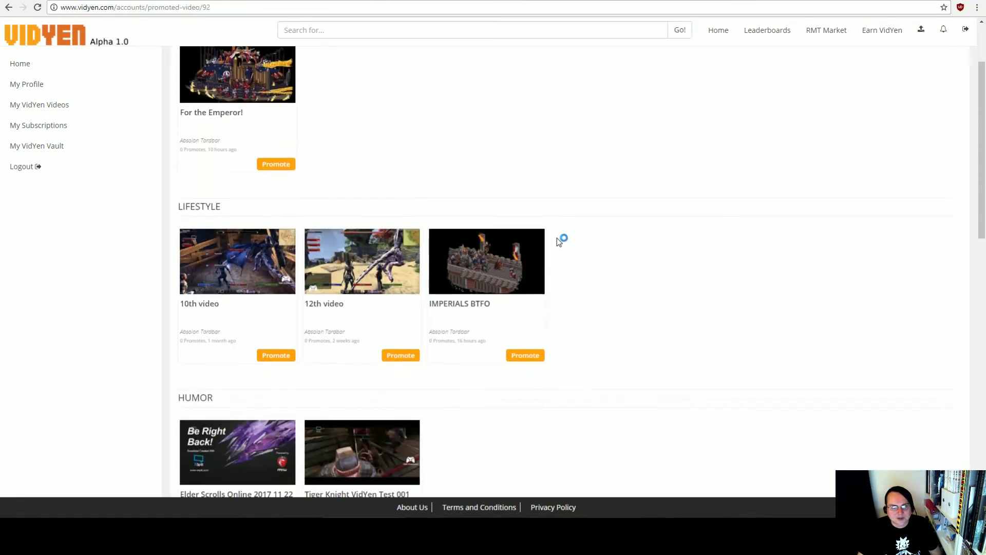
scroll(448, 279, up, 2)
scroll(455, 267, down, 10)
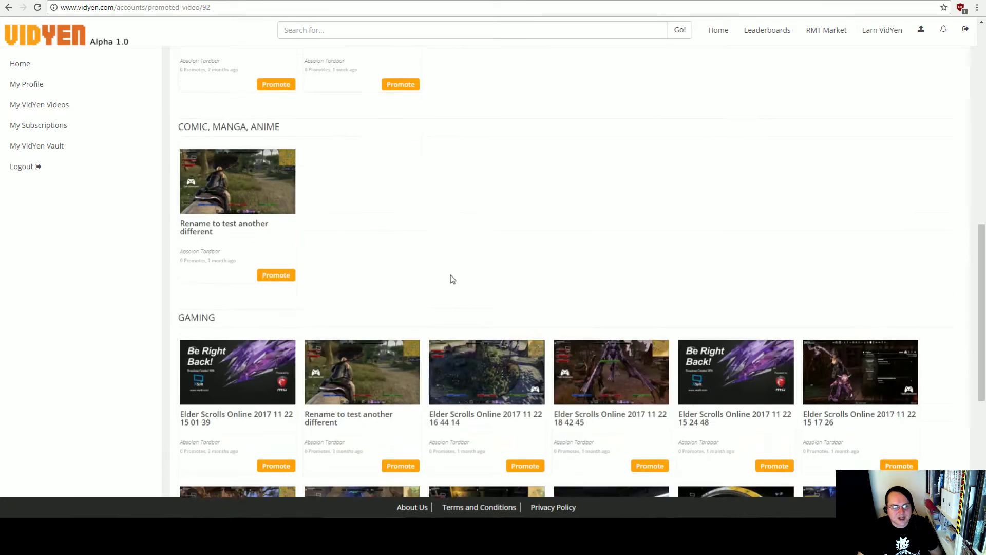
scroll(445, 277, down, 4)
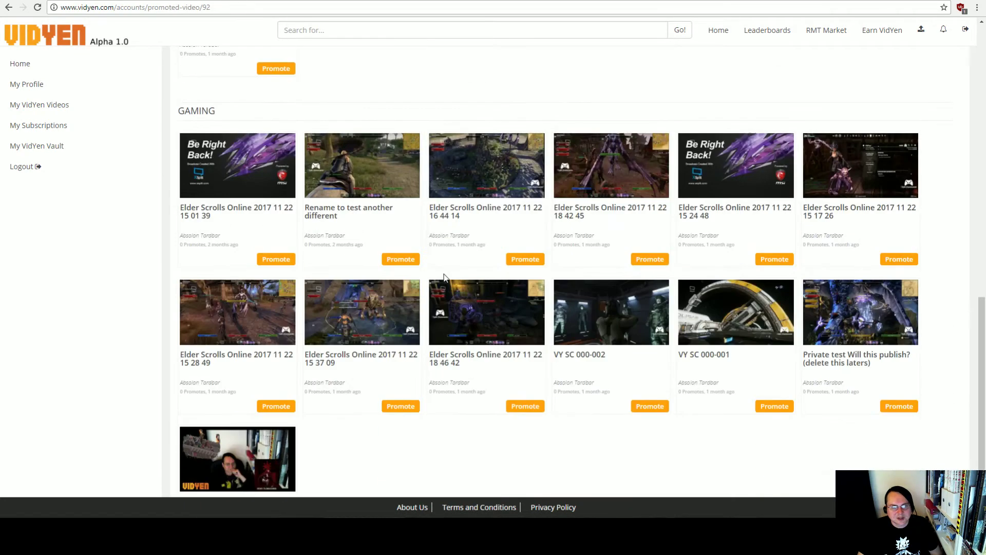
click(741, 309)
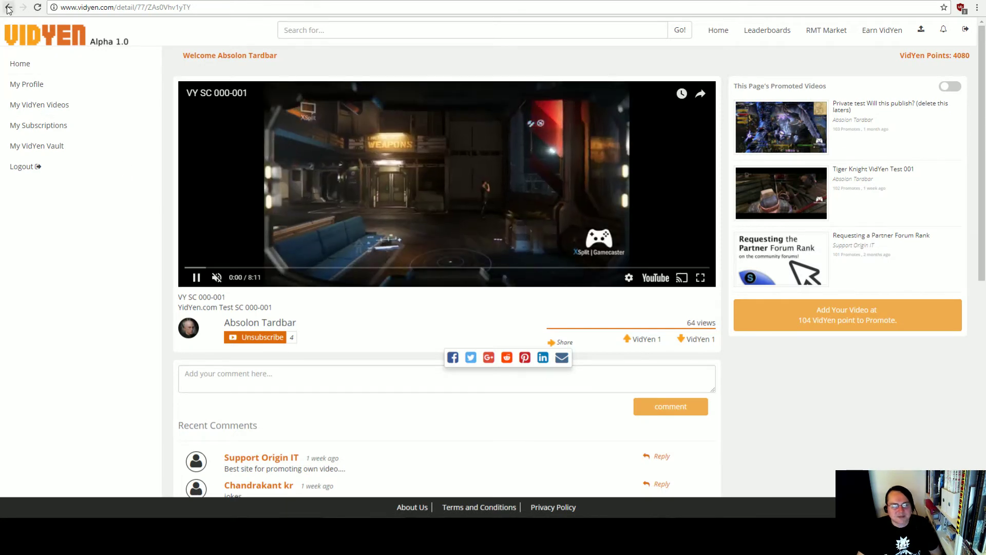
Open the choice of own videos to promote on the "VY SC 000-001" page, and switch to the VidYen Vault.
click(769, 310)
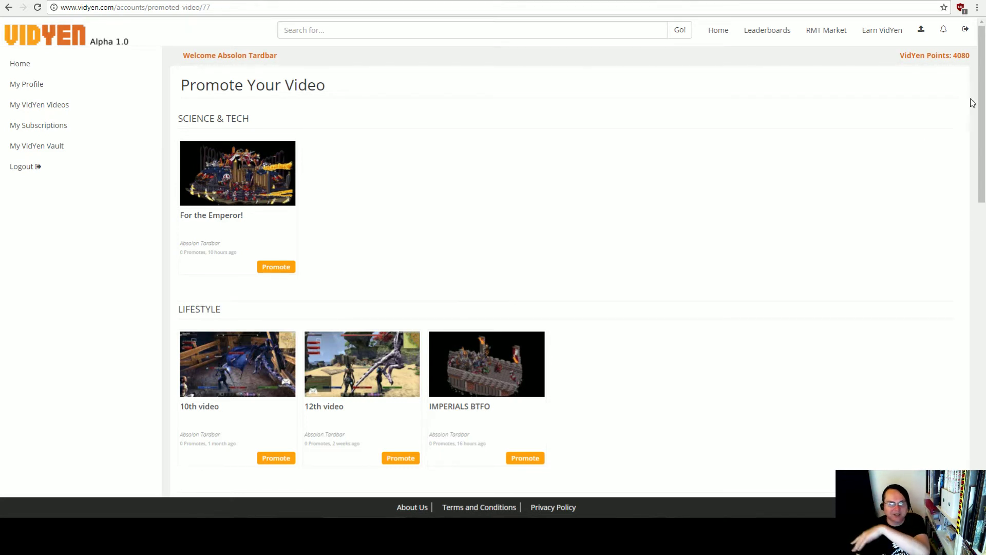
mouse_move(917, 56)
mouse_down()
mouse_move(970, 56)
mouse_move(907, 55)
mouse_up()
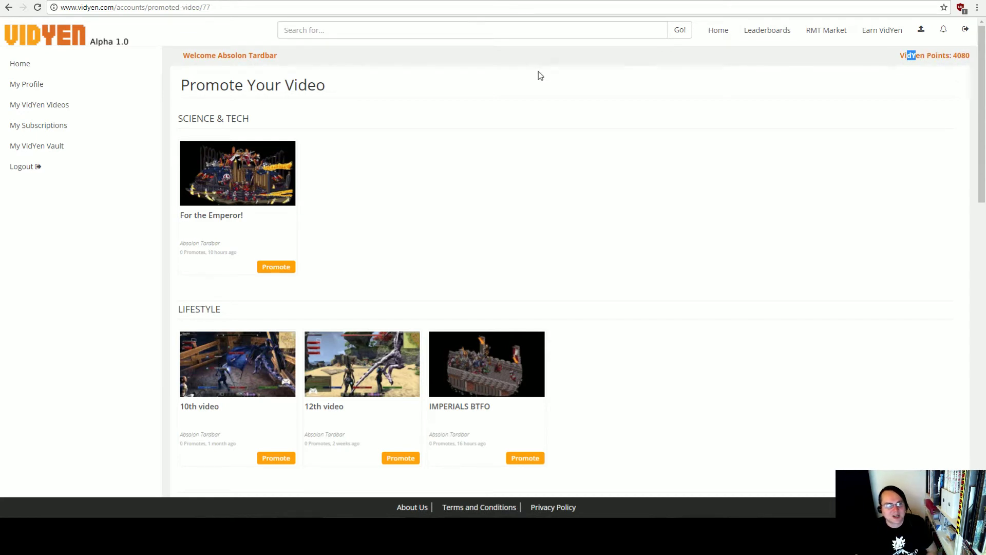
click(70, 146)
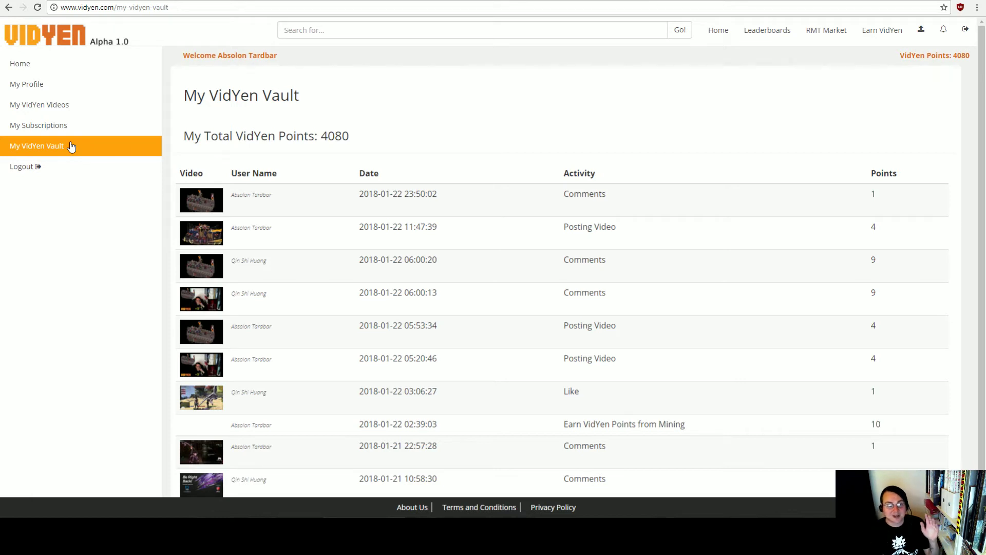
Open the About Us page and highlight its description of the testing phase and the monetization system for reading.
click(411, 506)
drag(199, 96, 413, 261)
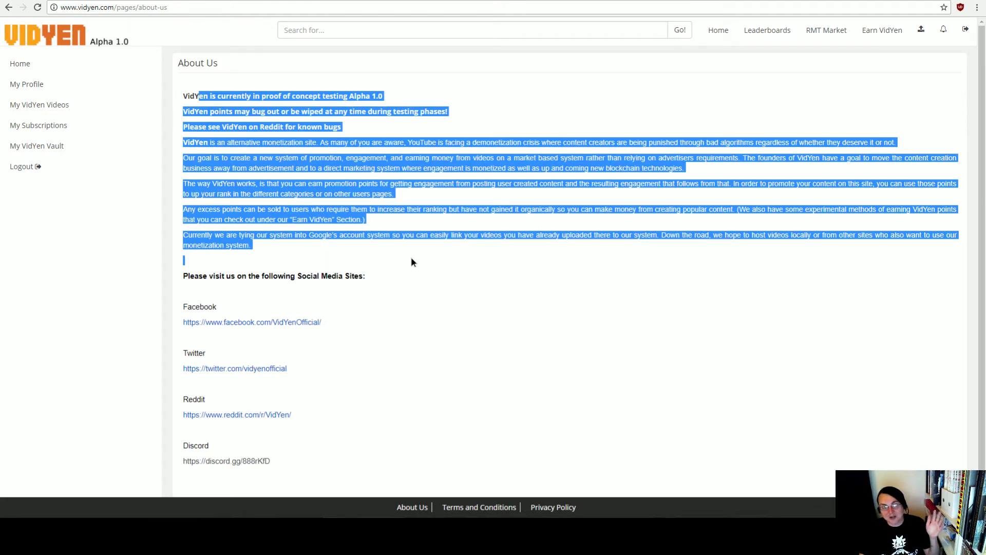
drag(412, 262, 373, 277)
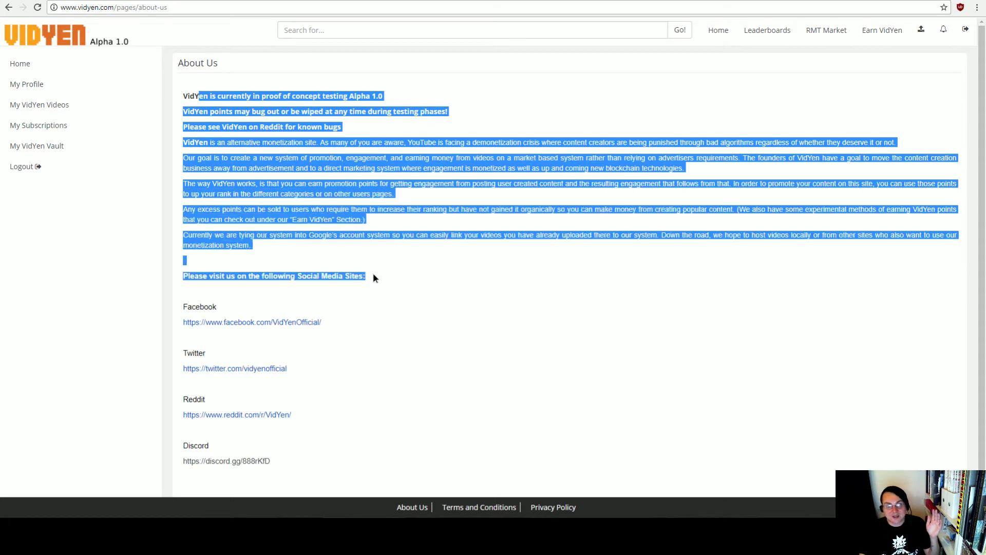
click(380, 281)
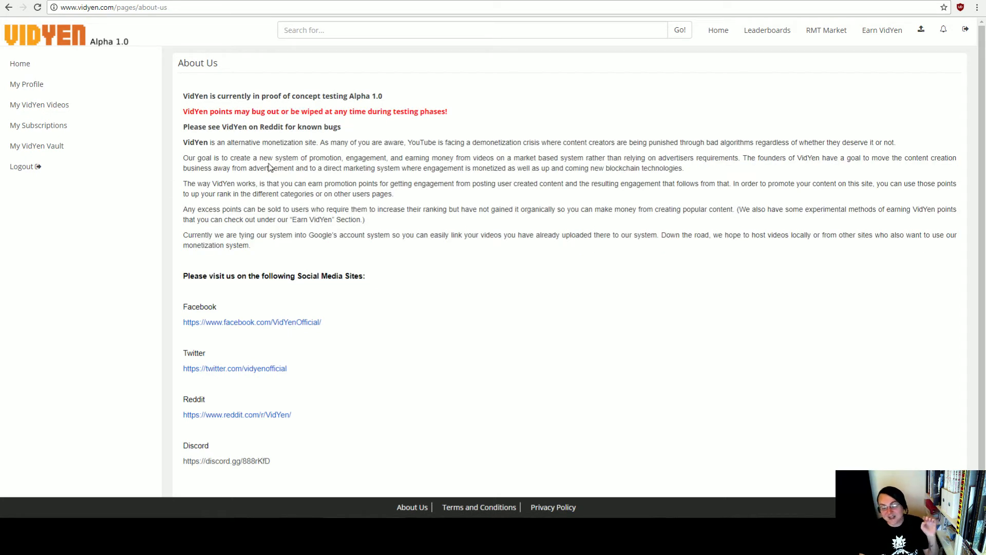
drag(216, 91, 397, 276)
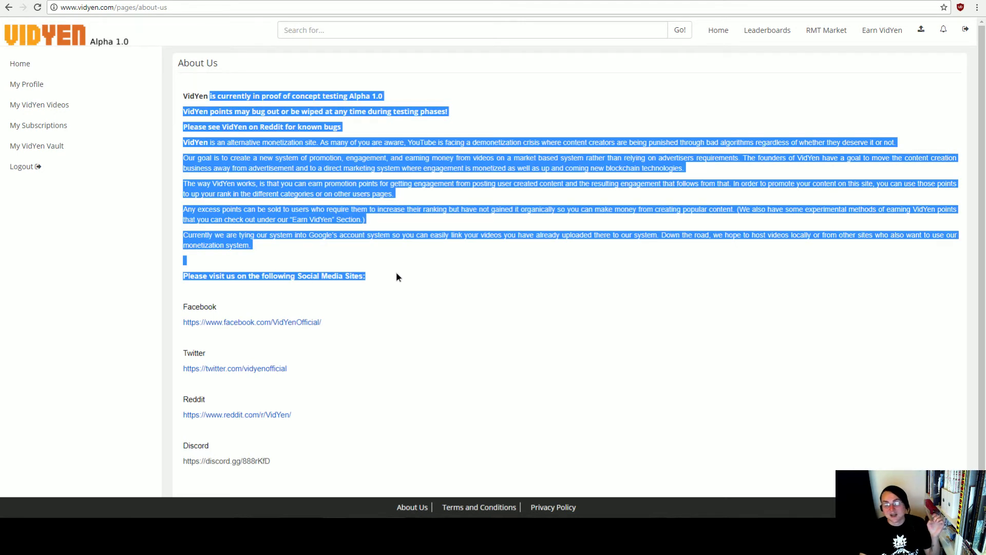
click(397, 275)
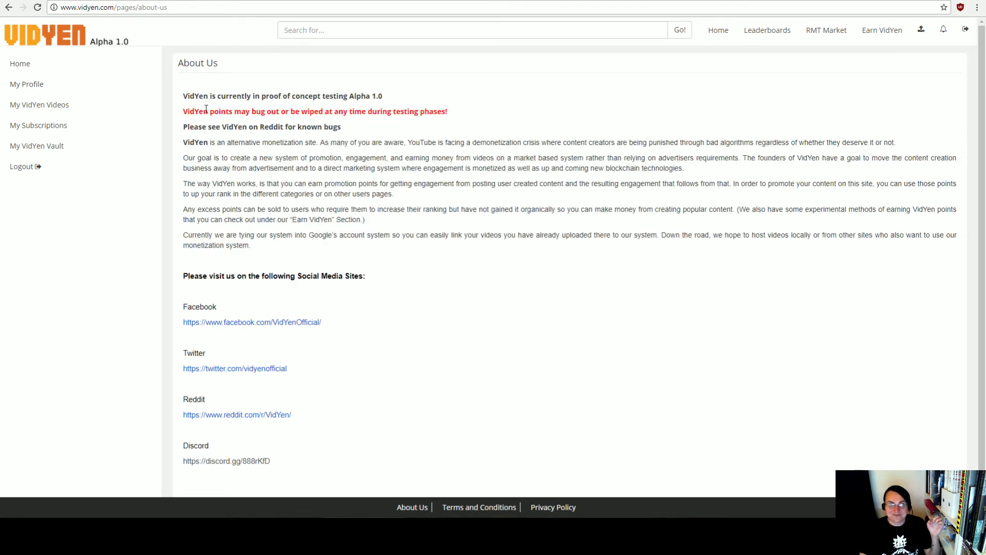
drag(184, 96, 396, 277)
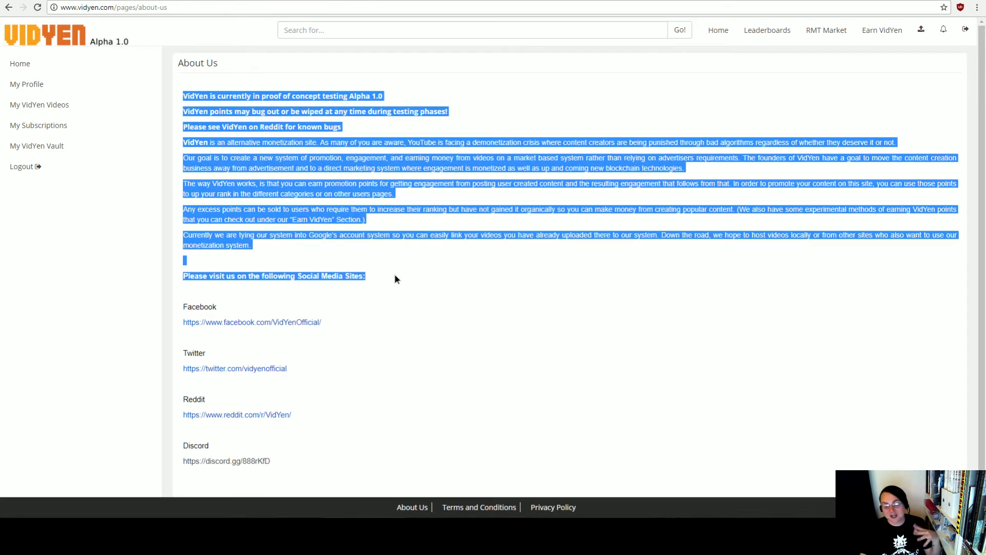
drag(395, 274, 341, 257)
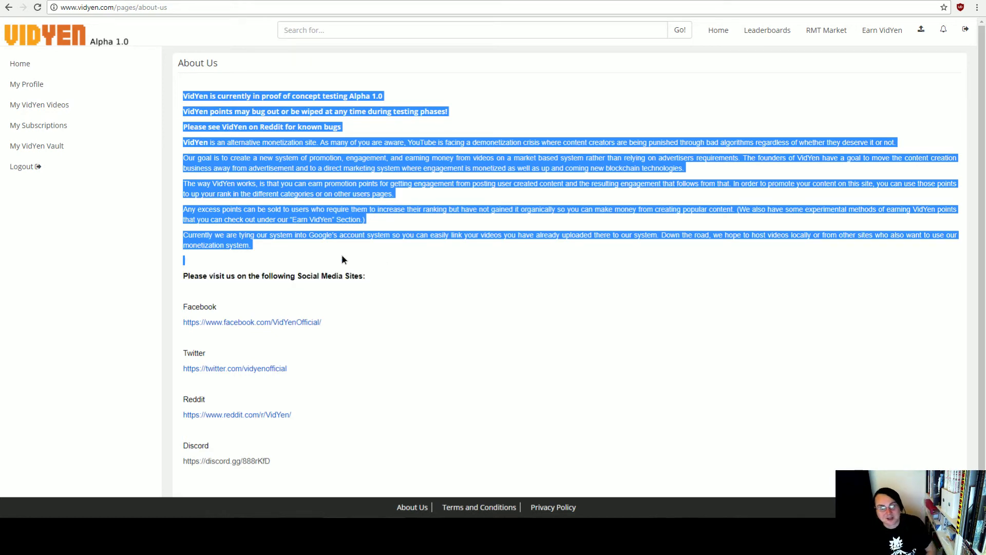
click(372, 278)
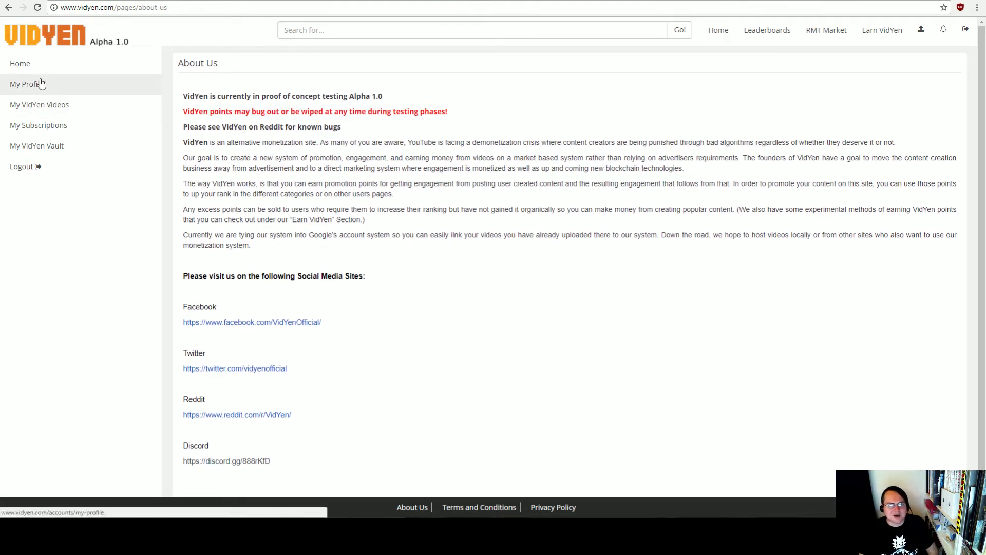
Return to the VidYen Vault and examine its activity history, highlighting the most recent Comments entry.
click(69, 149)
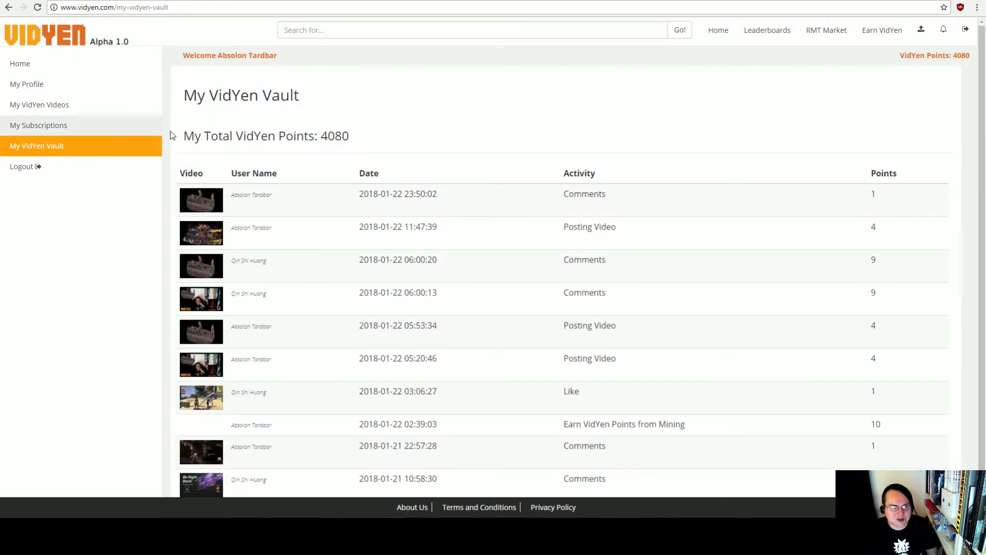
scroll(386, 205, down, 1)
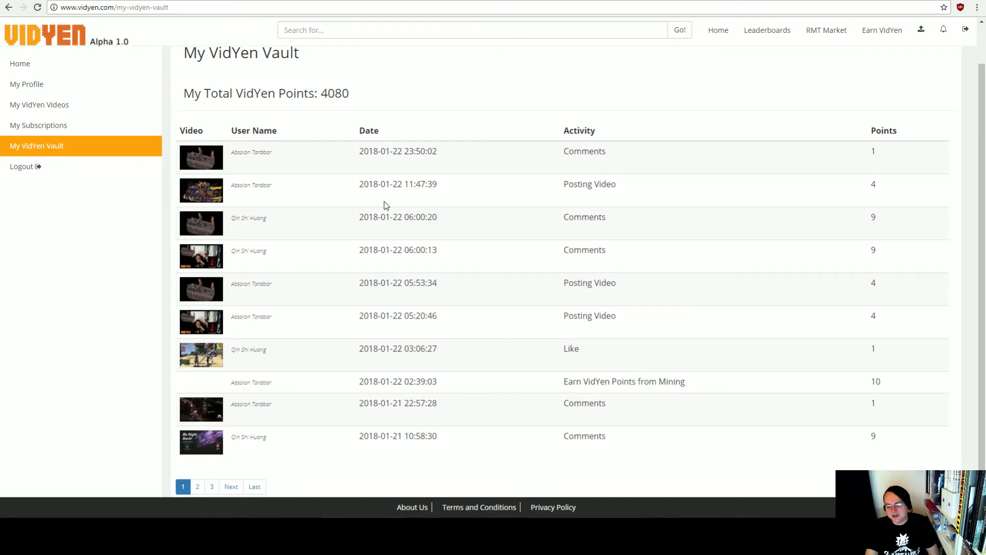
scroll(387, 205, up, 1)
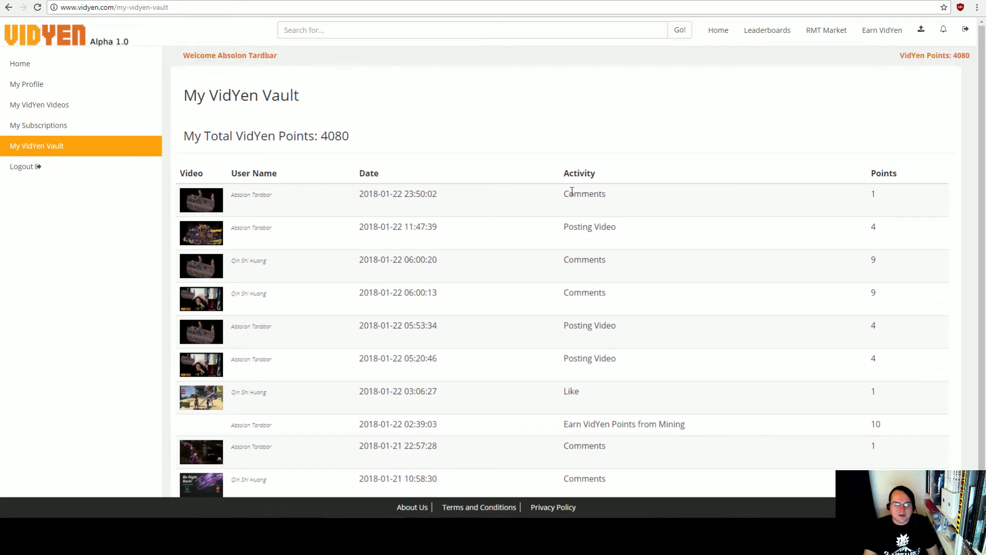
drag(565, 194, 645, 199)
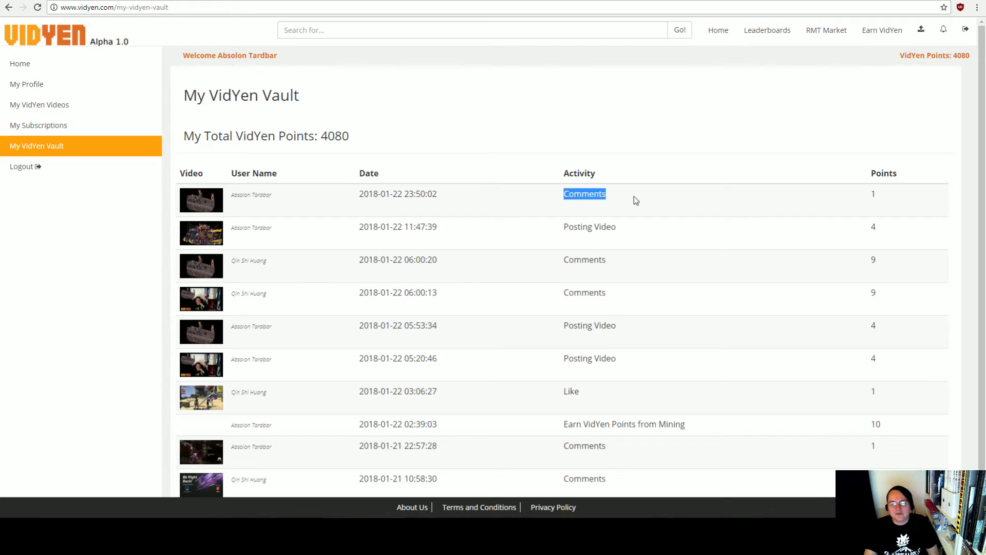
click(581, 192)
drag(573, 195, 622, 200)
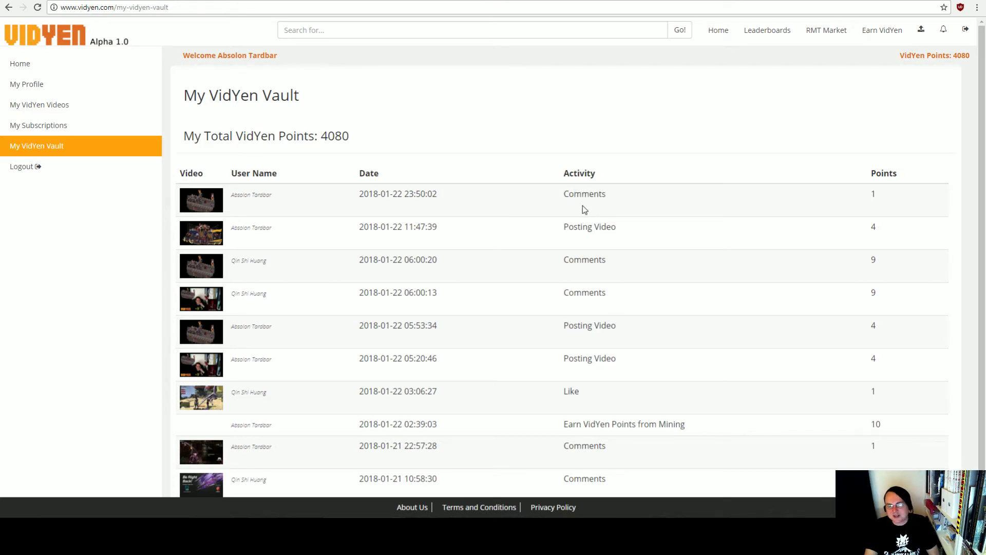
drag(563, 194, 642, 207)
click(642, 203)
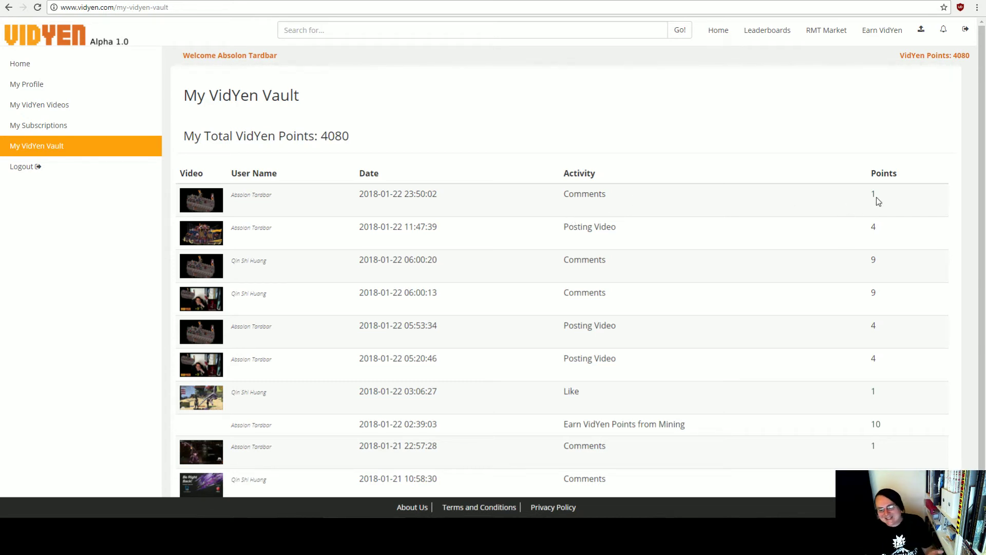
Open the "IMPERIALS BTFO" video from its vault entry, and return to the vault to review the activity history.
click(201, 268)
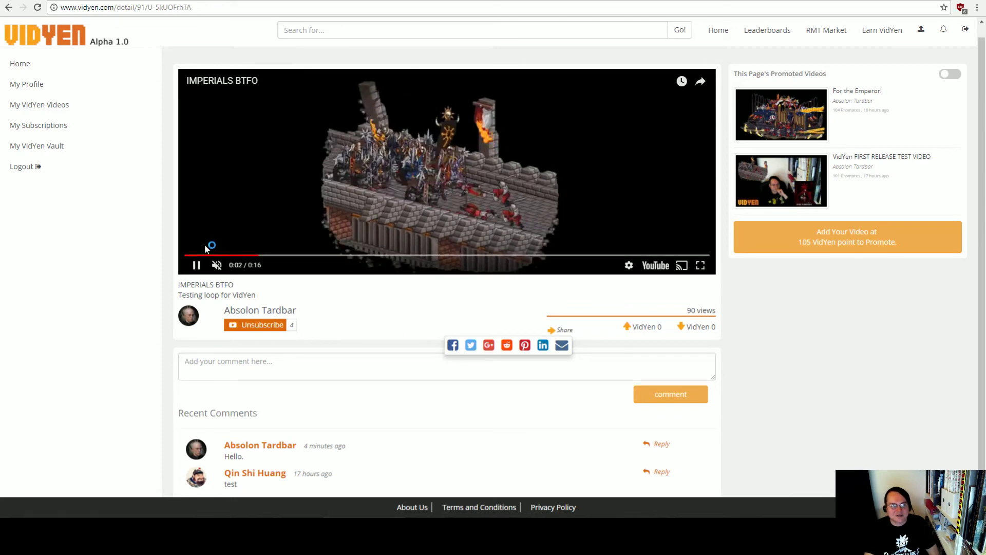
click(50, 146)
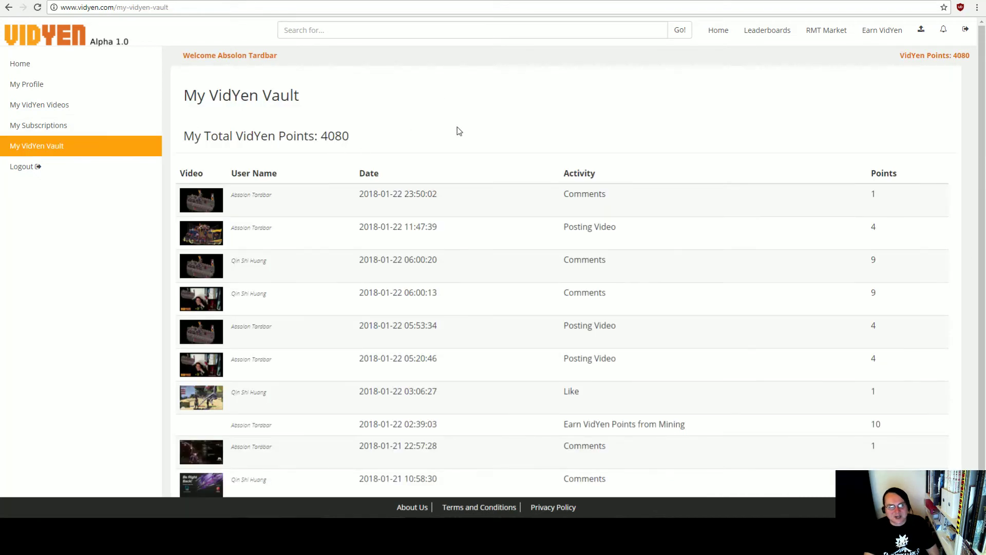
scroll(479, 222, down, 1)
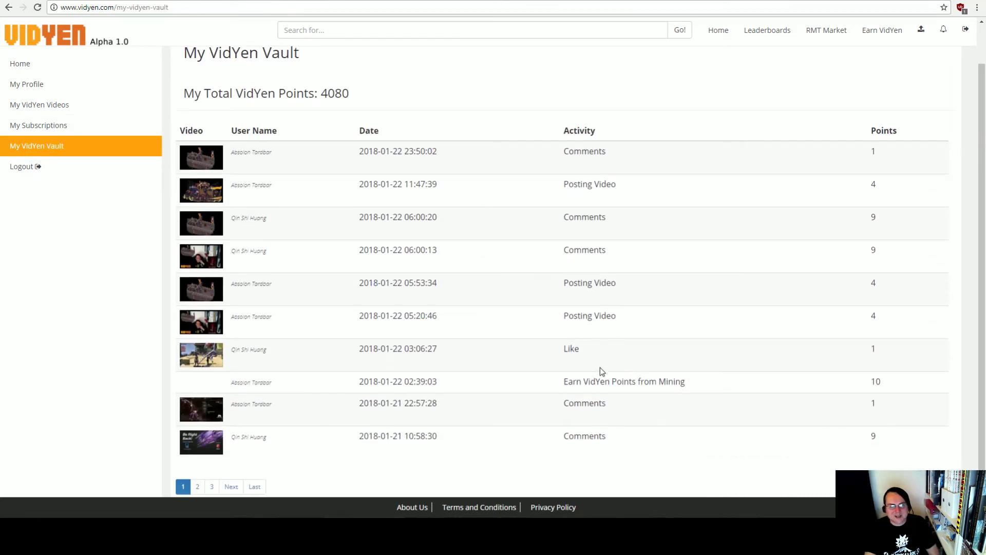
scroll(567, 361, up, 1)
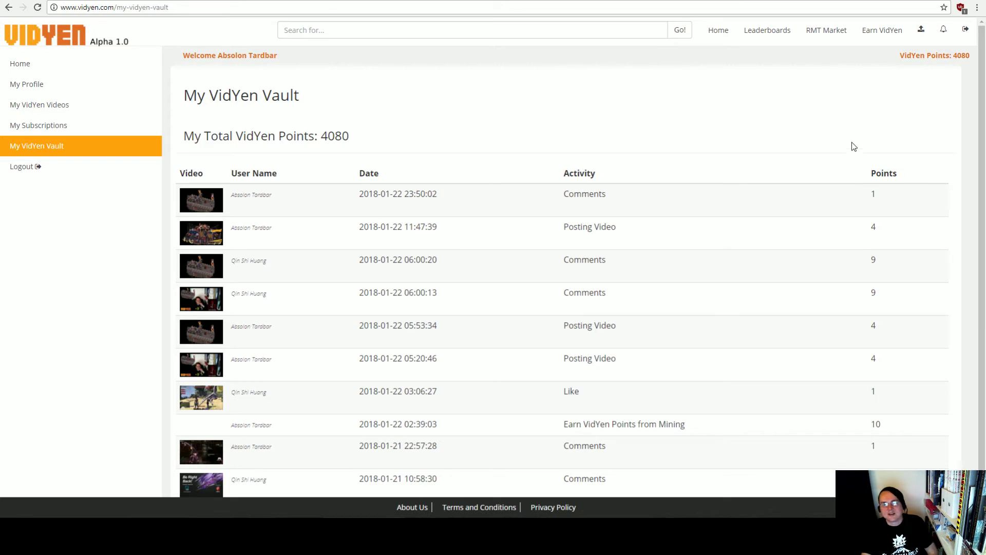
Open the Earn VidYen page and read the introduction and the table of points awarded for engagement.
click(879, 42)
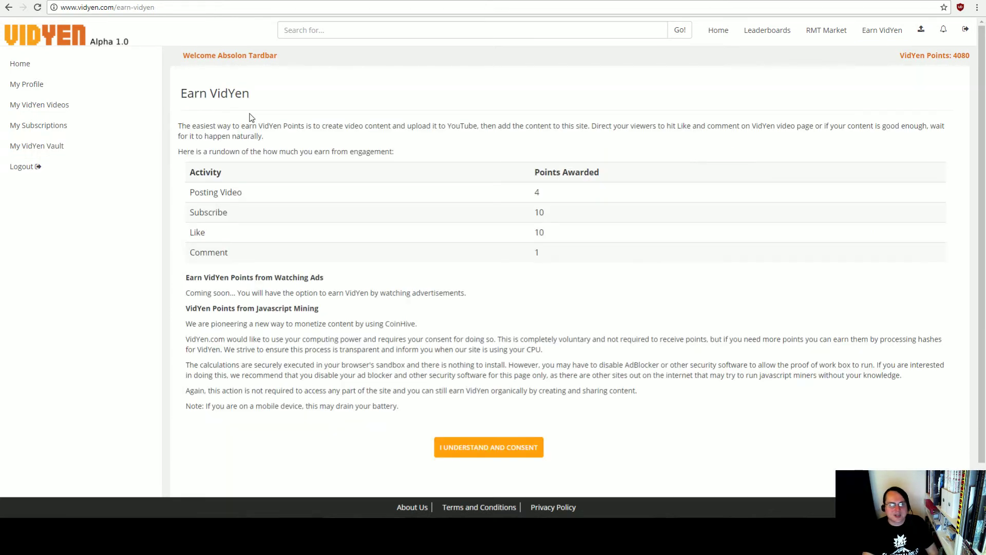
triple_click(217, 132)
drag(216, 132, 400, 152)
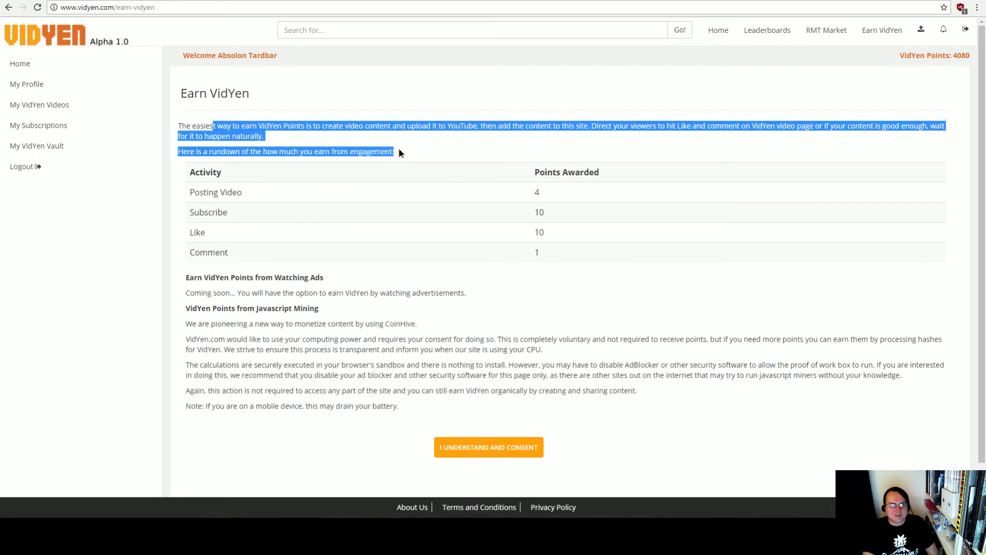
click(400, 152)
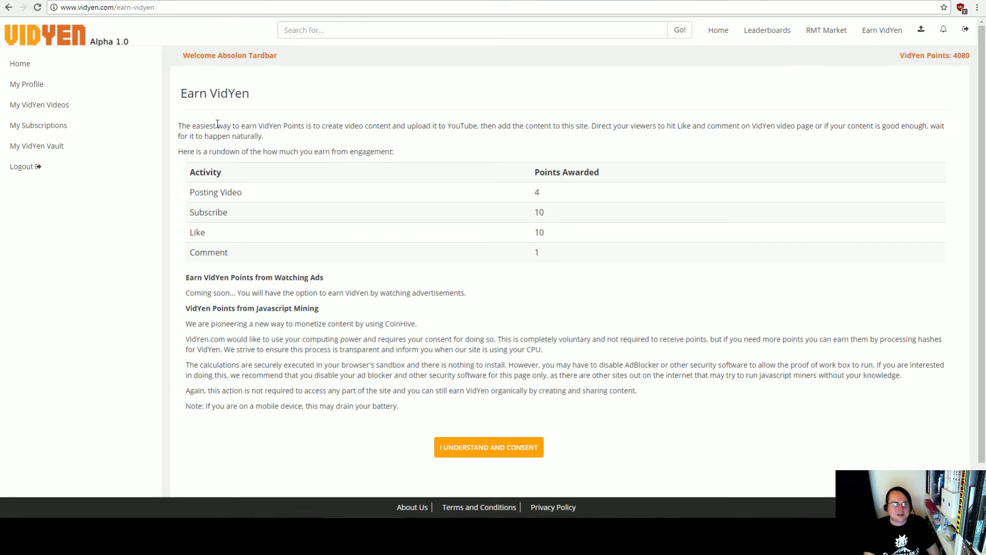
drag(206, 109, 543, 258)
click(522, 247)
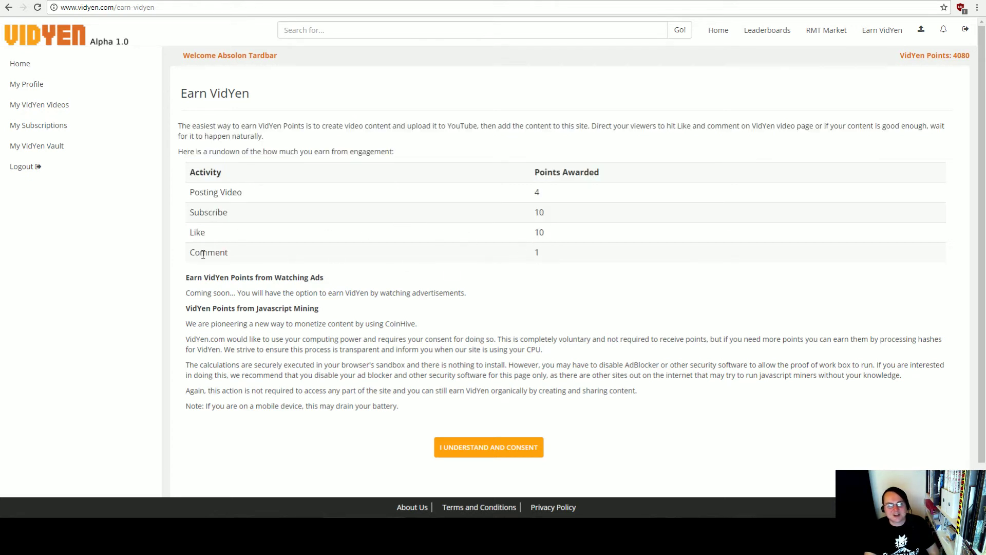
Highlight the Comment row in the table of points awarded per activity.
drag(199, 253, 513, 252)
click(515, 238)
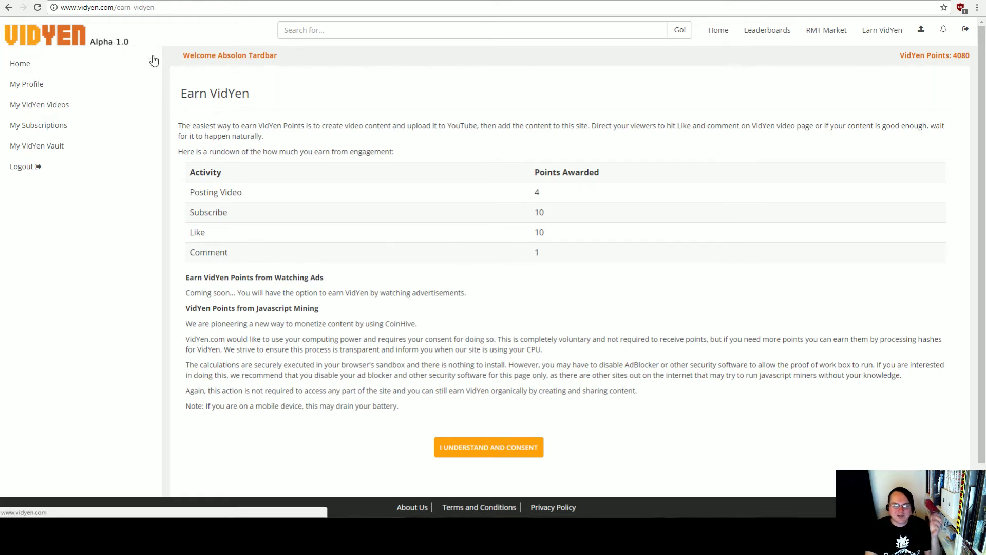
drag(208, 253, 264, 259)
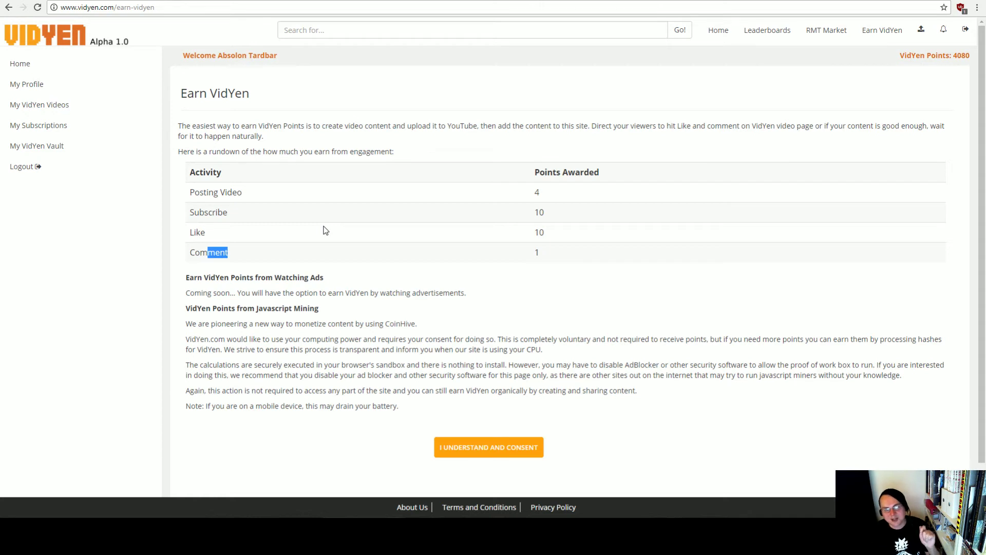
Review the points table on the Earn VidYen page, highlighting the rows from Posting Video through Comment.
click(206, 252)
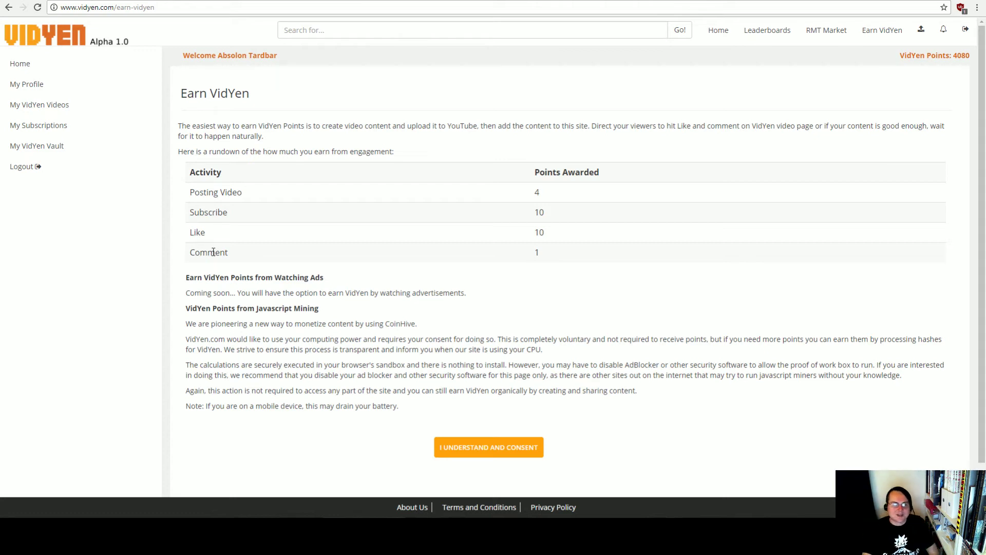
drag(214, 250, 536, 252)
click(497, 256)
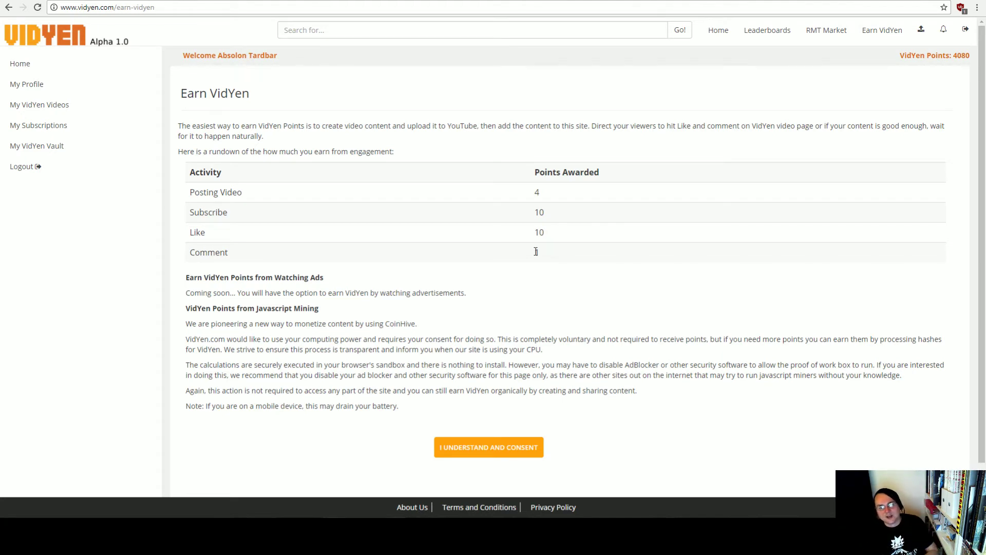
drag(199, 192, 564, 248)
click(532, 231)
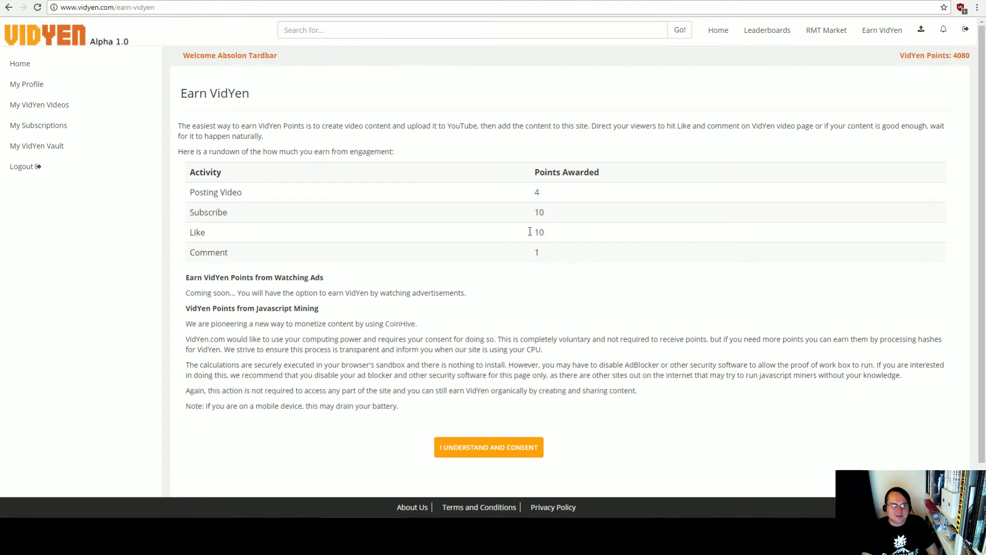
drag(224, 192, 536, 258)
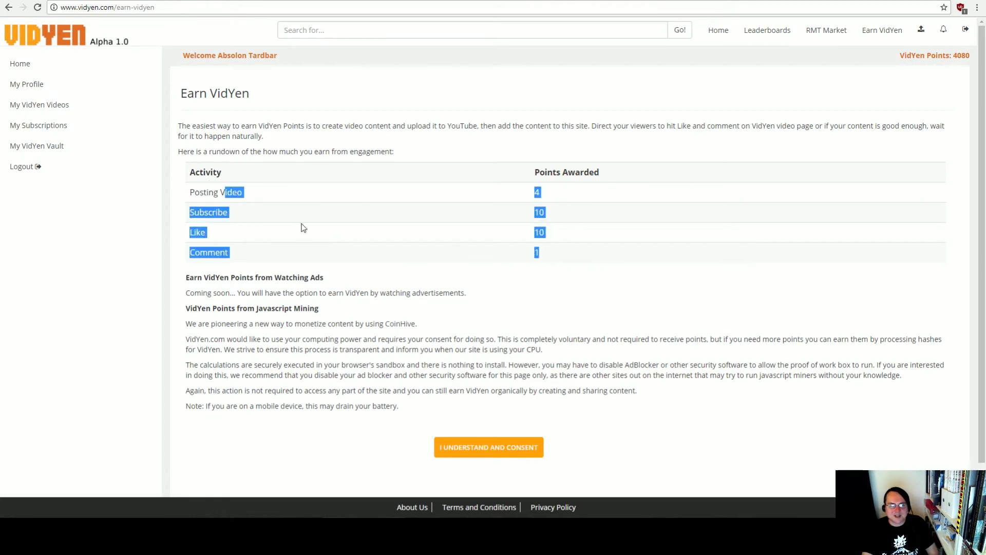
drag(200, 193, 574, 255)
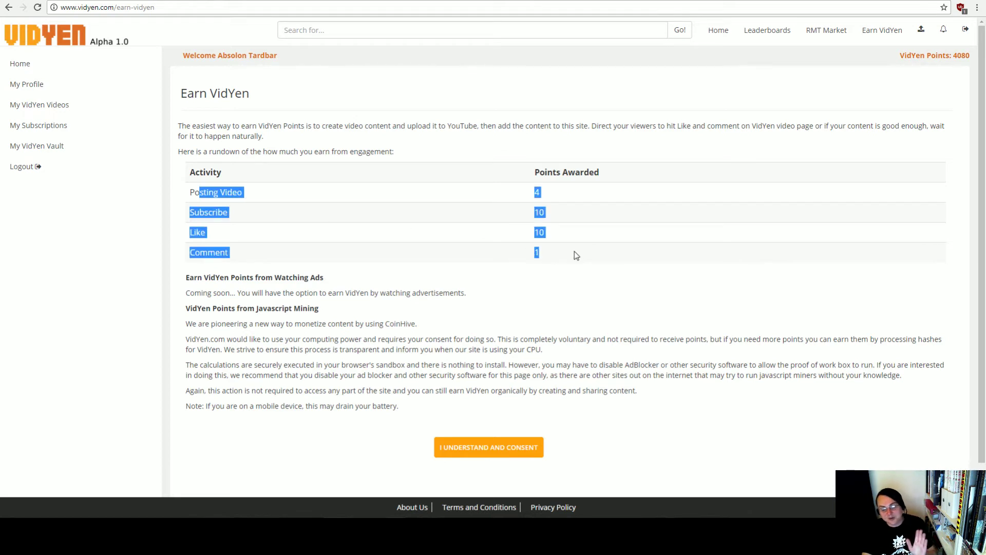
click(548, 246)
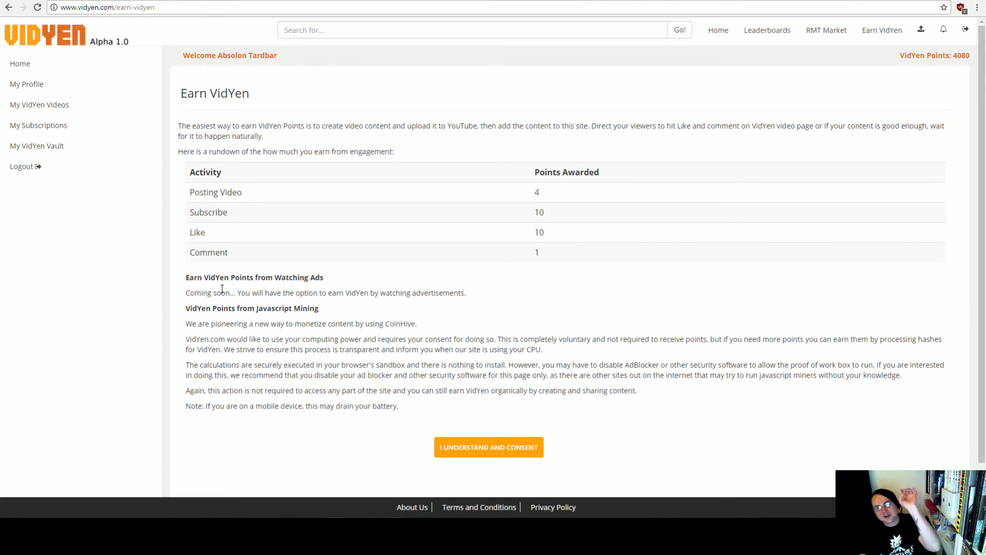
Read the sections on earning VidYen Points from watching ads and from Javascript mining, highlighting their text.
drag(198, 277, 515, 405)
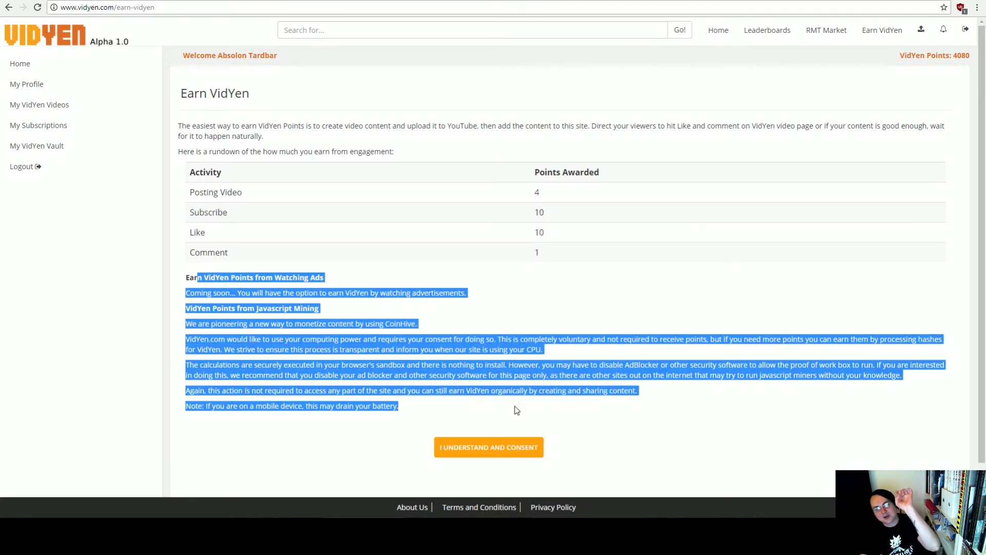
drag(201, 308, 465, 409)
click(444, 400)
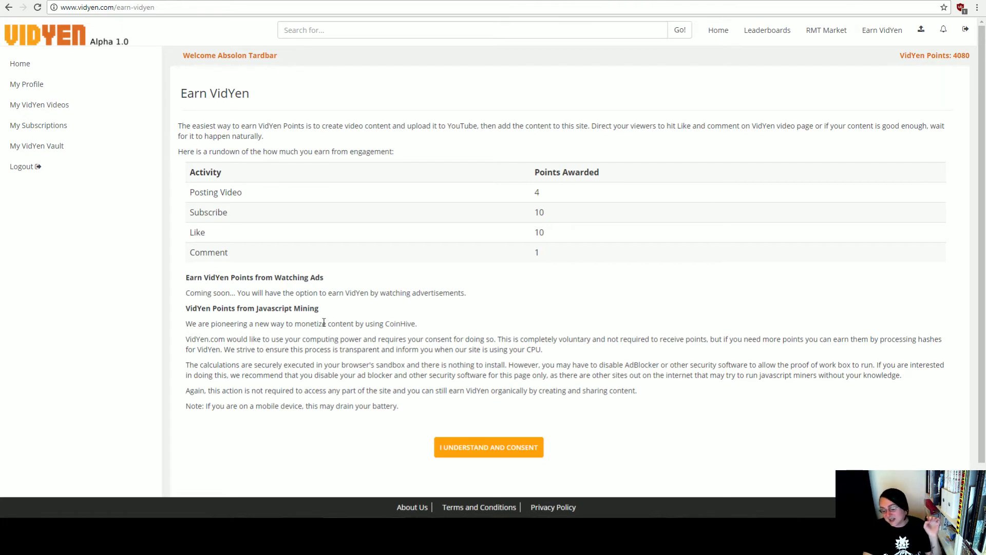
drag(311, 322, 425, 405)
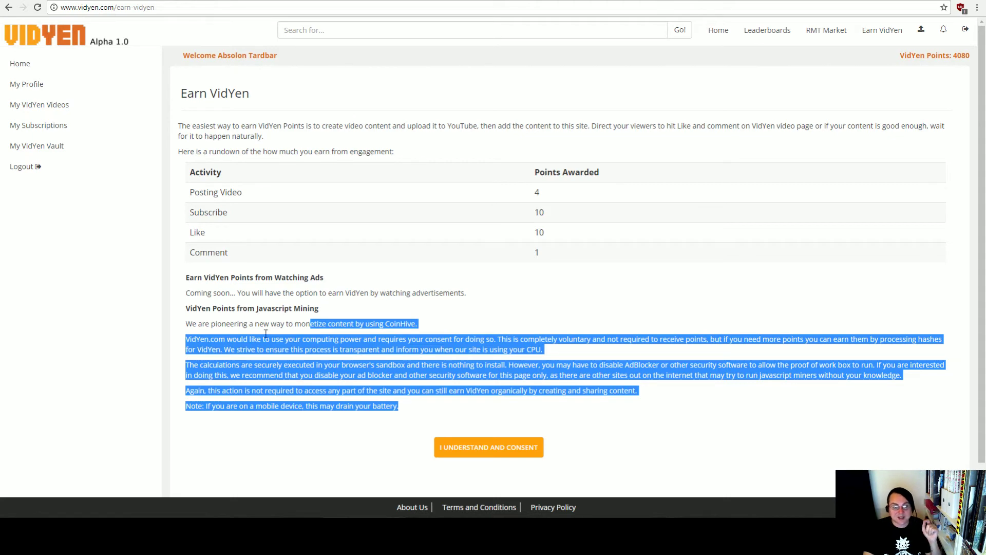
drag(217, 324, 410, 409)
click(409, 409)
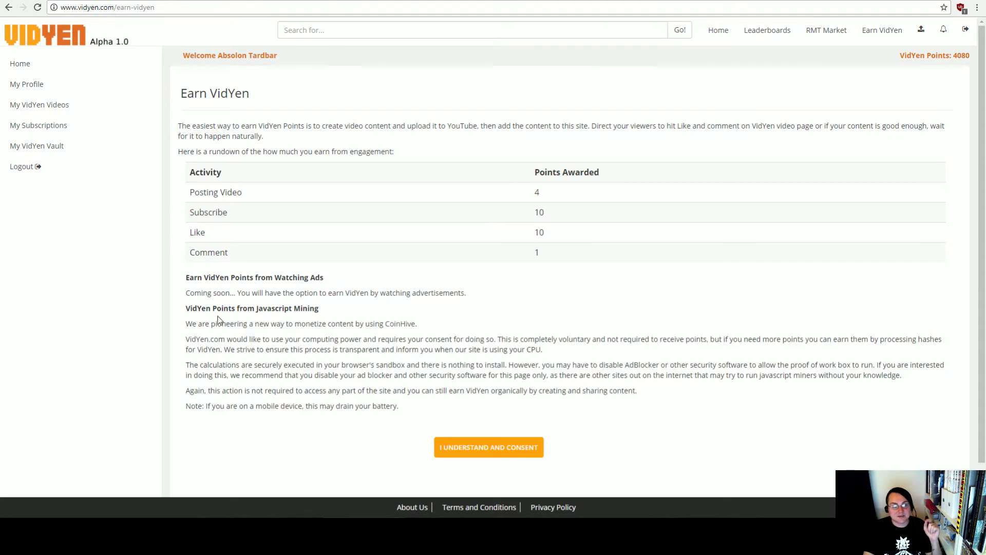
drag(206, 323, 410, 409)
click(411, 410)
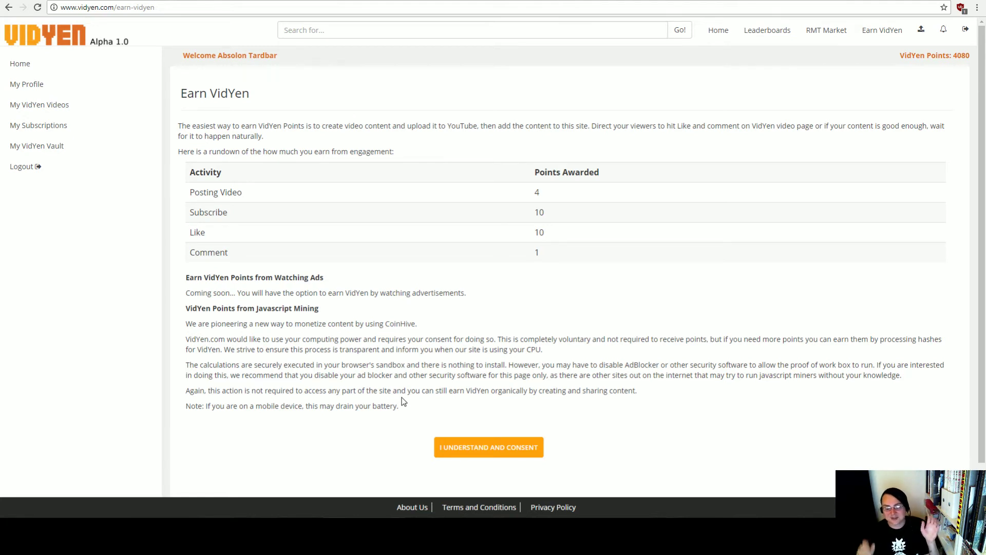
Inspect the uBlock Origin status for the Earn VidYen page and close its popup.
click(960, 8)
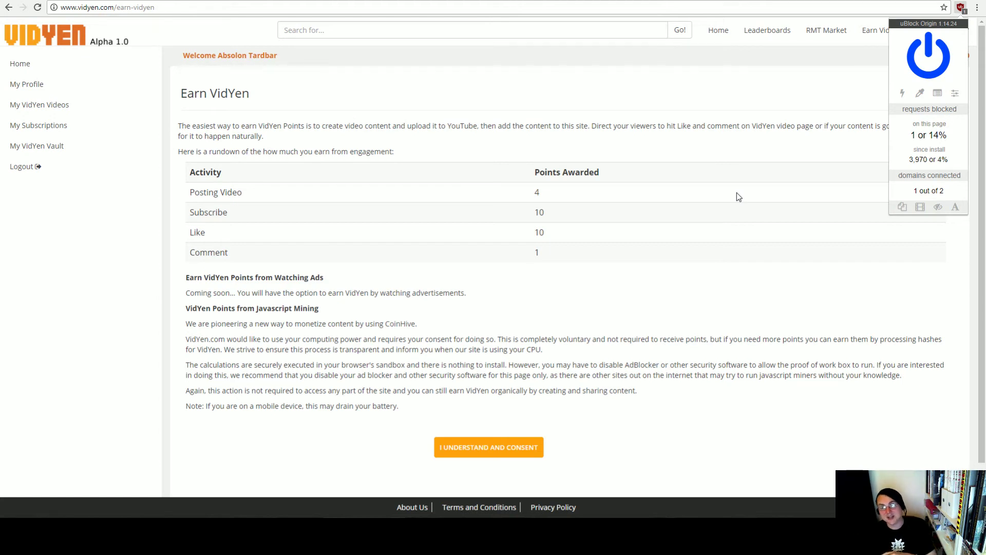
click(958, 7)
click(959, 7)
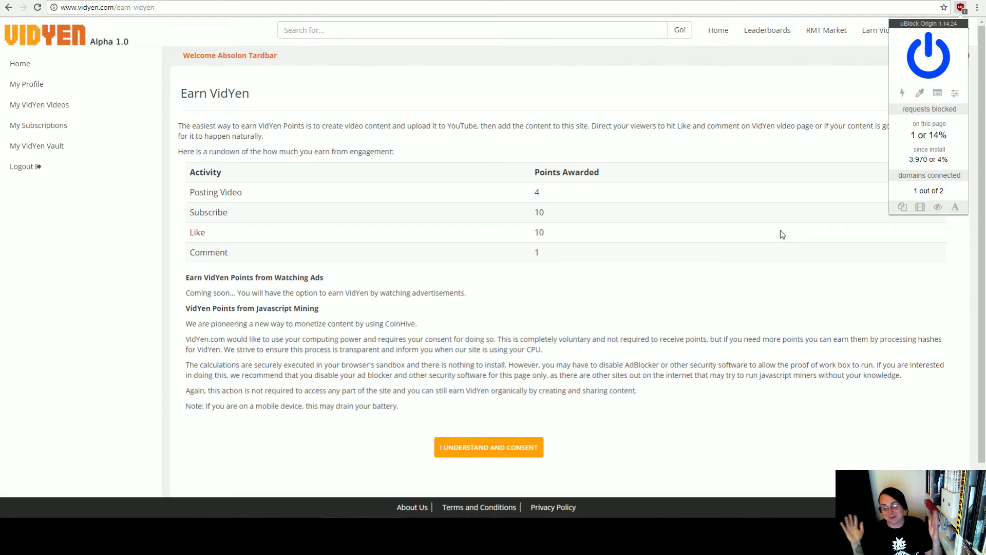
click(960, 8)
click(959, 7)
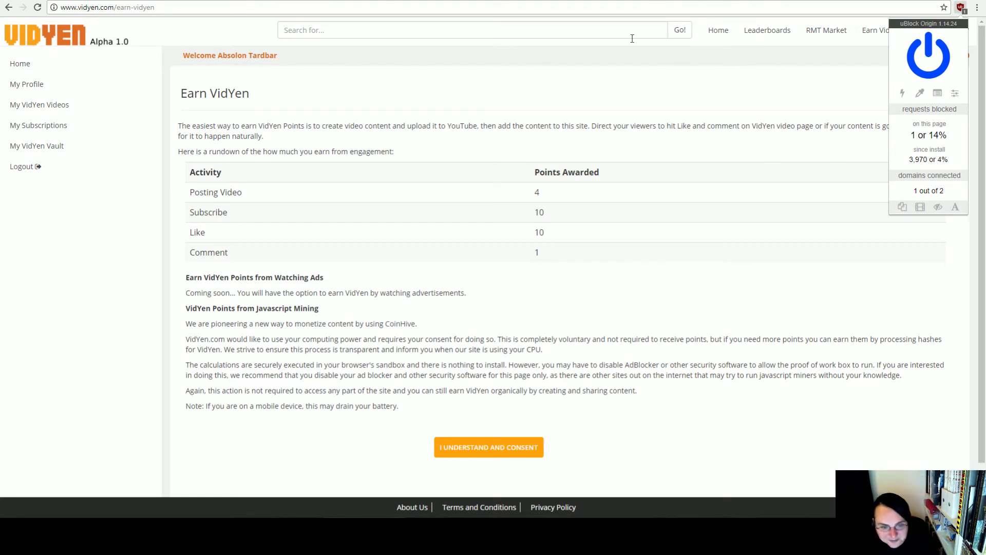
click(534, 351)
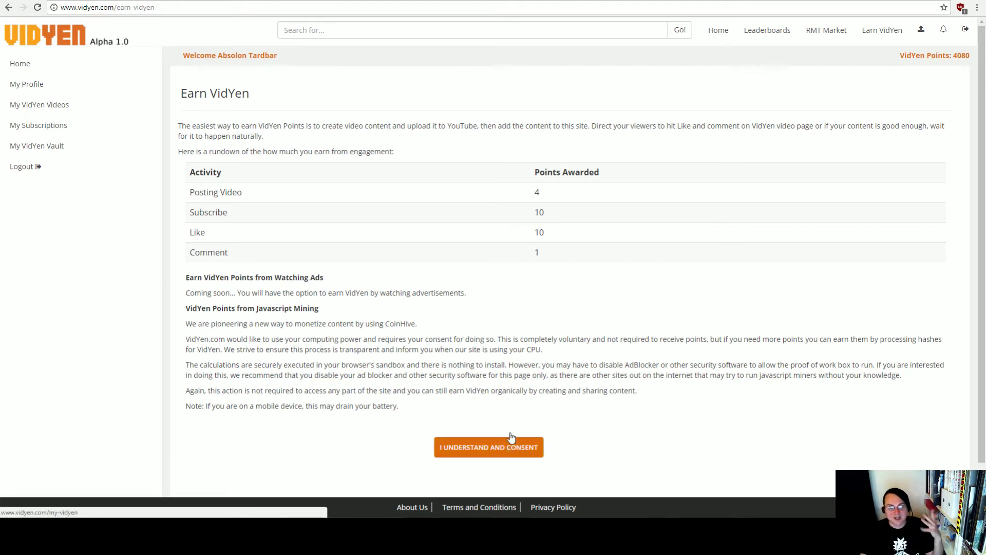
Consent to Javascript mining and read the instructions for earning 10 or 100 VidYen points.
click(483, 451)
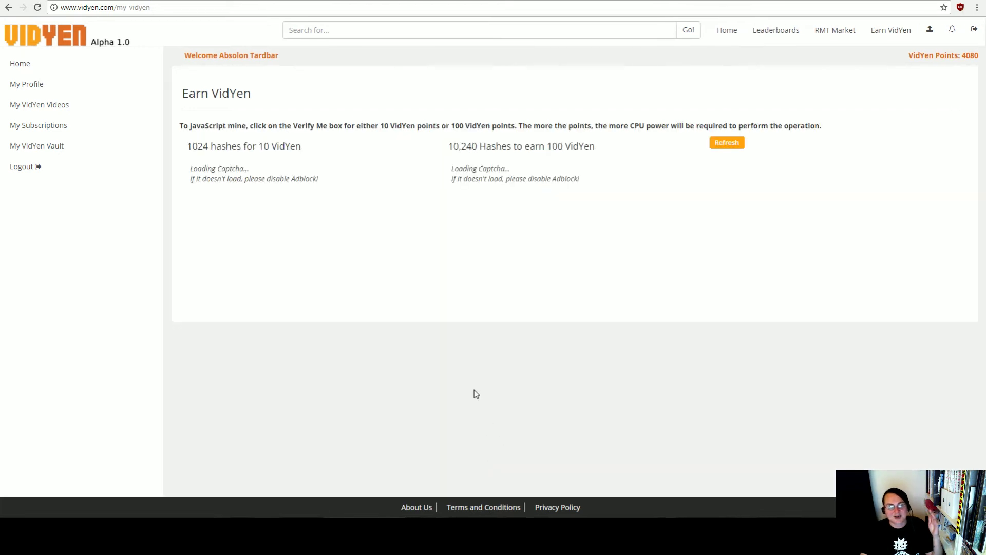
drag(188, 126, 575, 187)
click(550, 186)
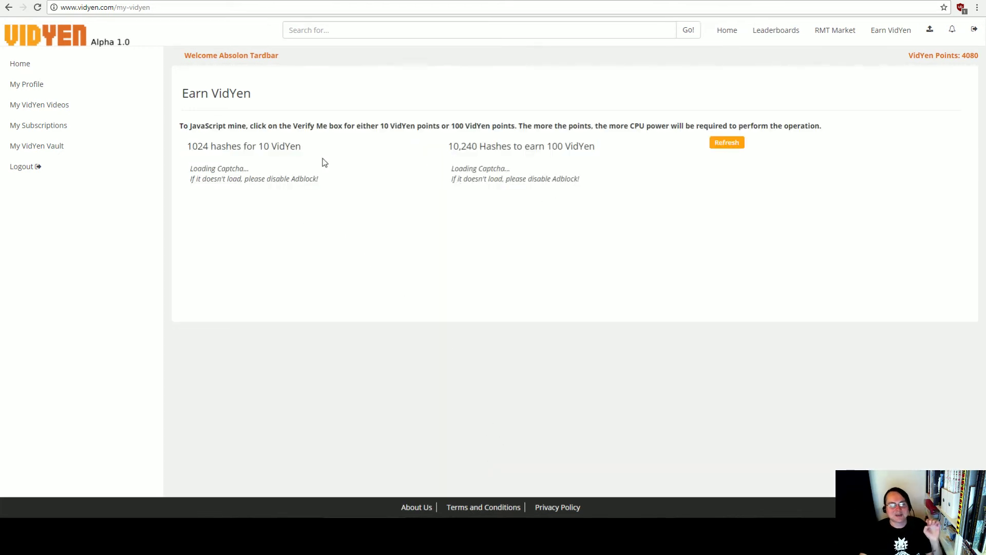
drag(223, 126, 597, 189)
click(597, 189)
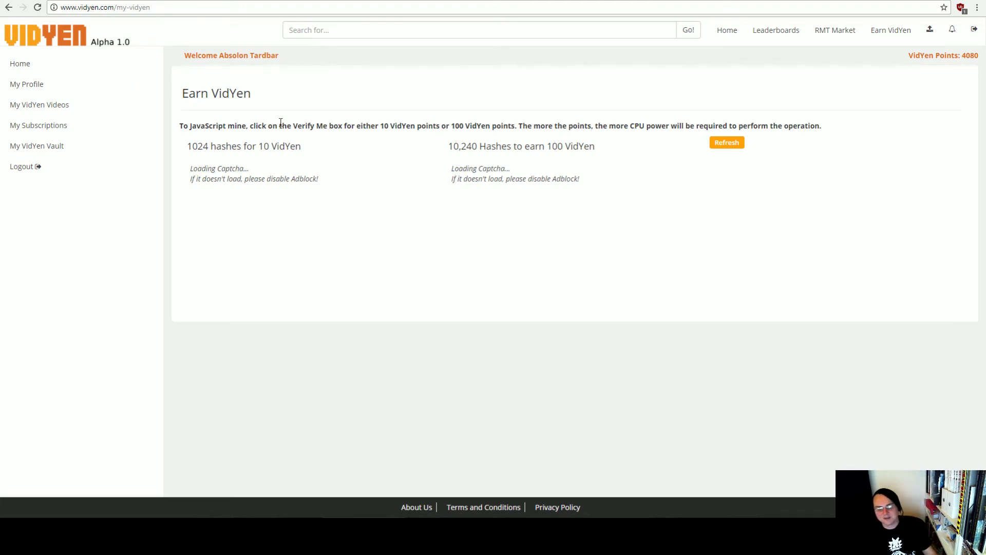
Disable uBlock Origin for the VidYen site and reload the mining page.
click(962, 9)
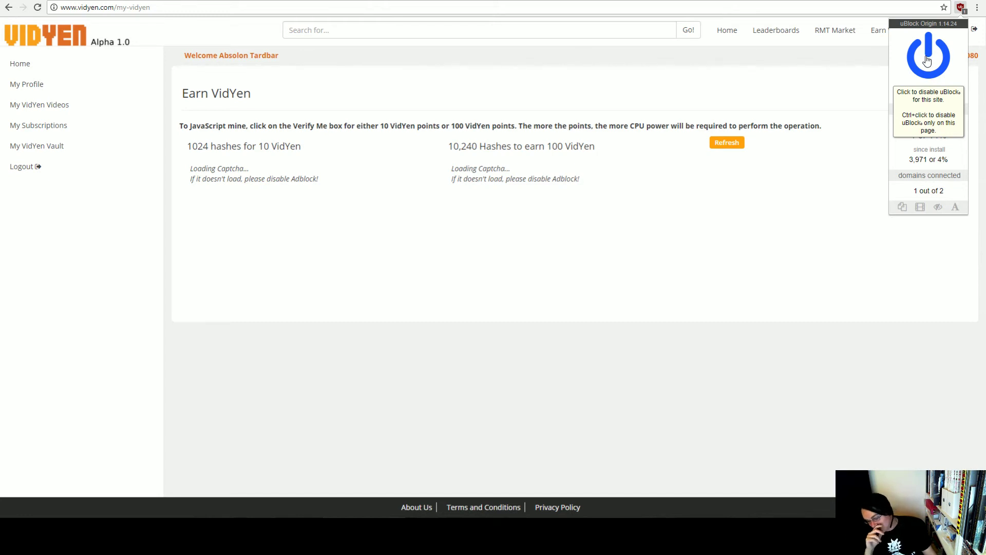
click(927, 61)
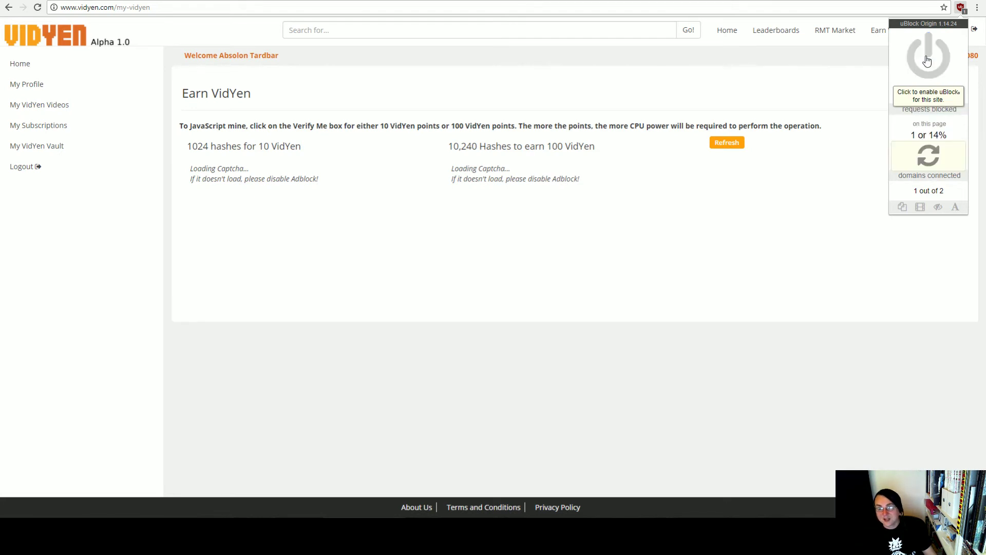
click(769, 58)
click(320, 7)
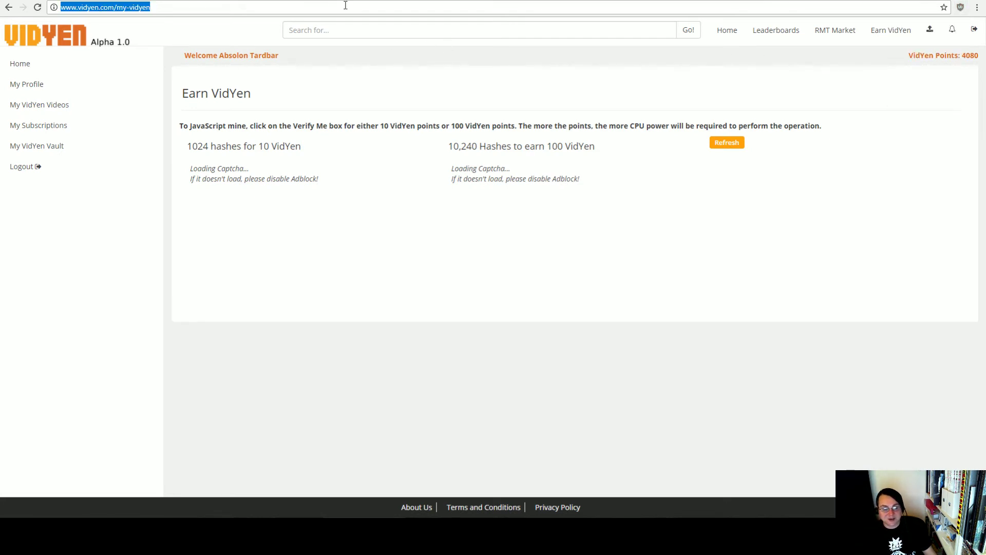
key(Return)
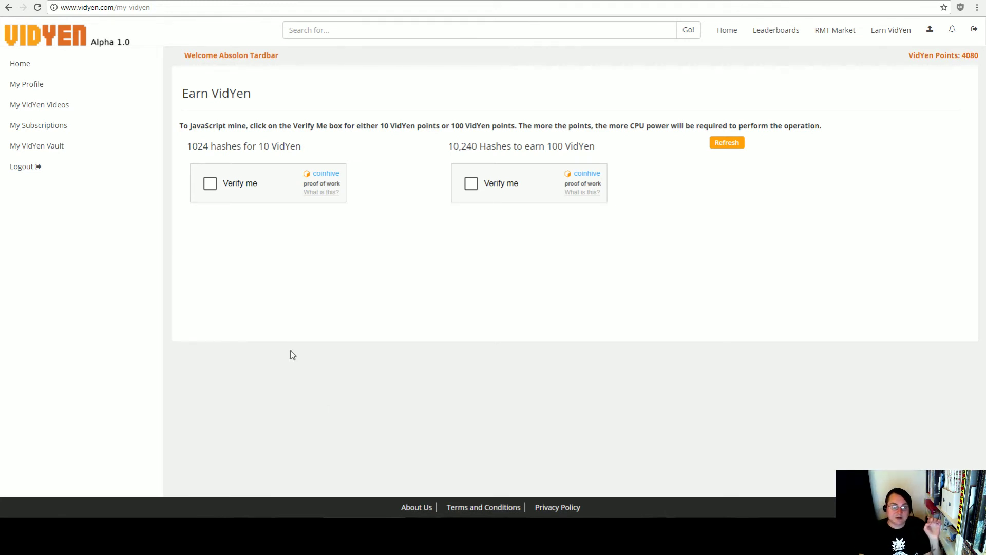
Complete the 1024-hash and 10,240-hash mining verifications for 10 and 100 VidYen points, and open the VidYen Vault.
click(210, 185)
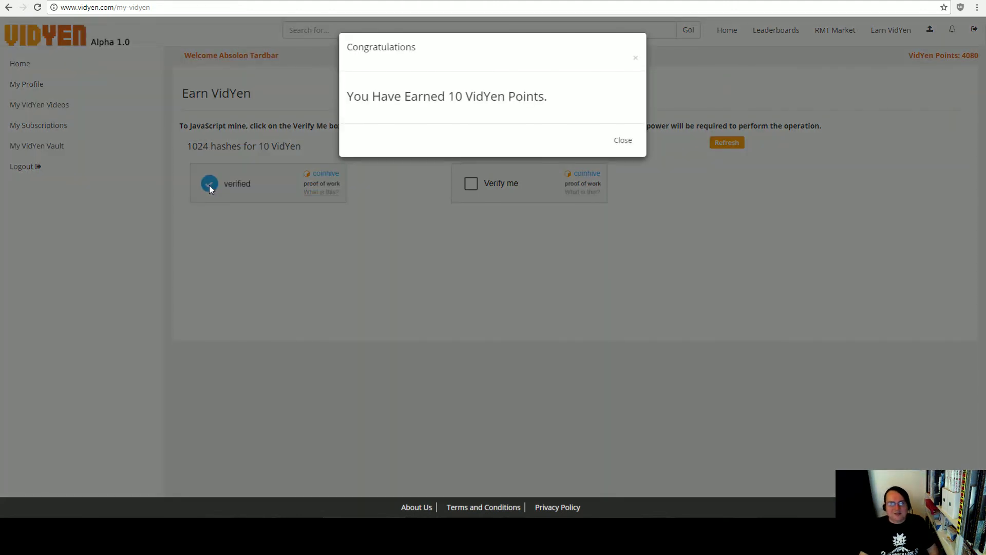
click(621, 141)
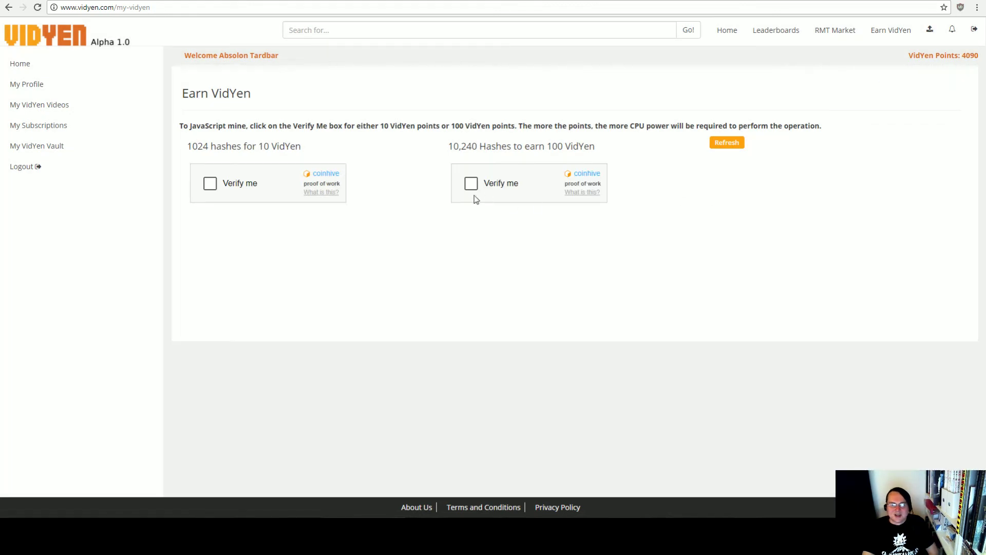
click(475, 185)
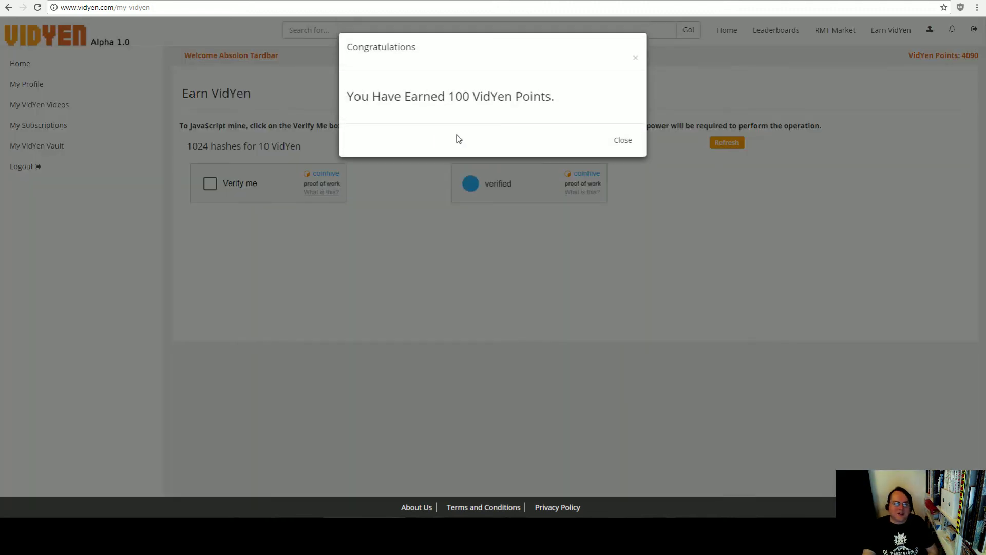
click(622, 140)
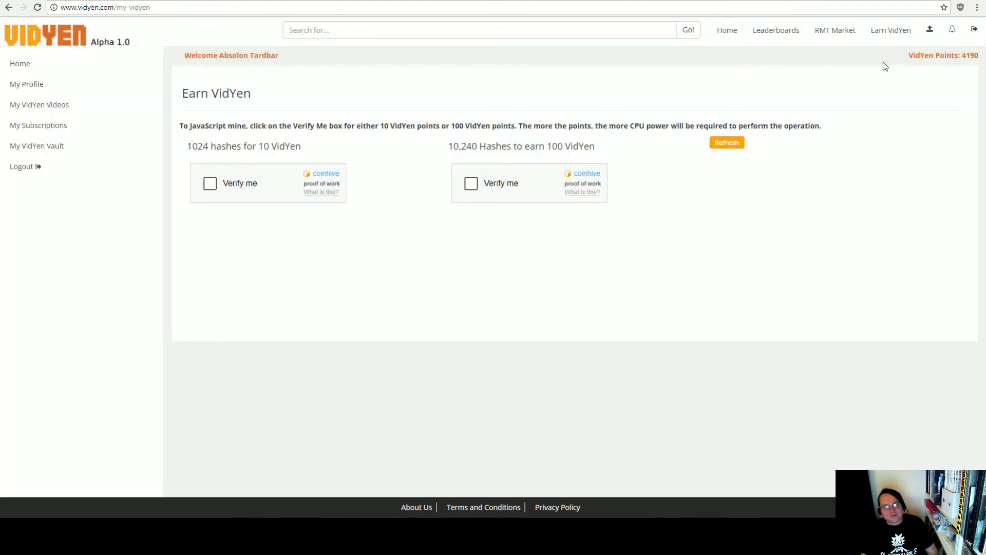
click(39, 124)
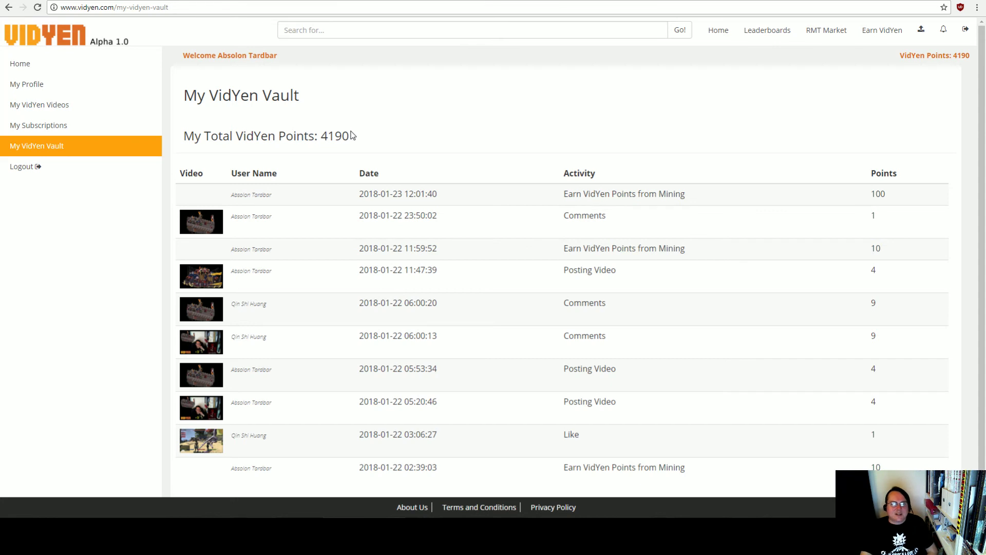
Open the Leaderboards and compare the Total Promotion Points Video ranking for This Week and All Time.
click(763, 30)
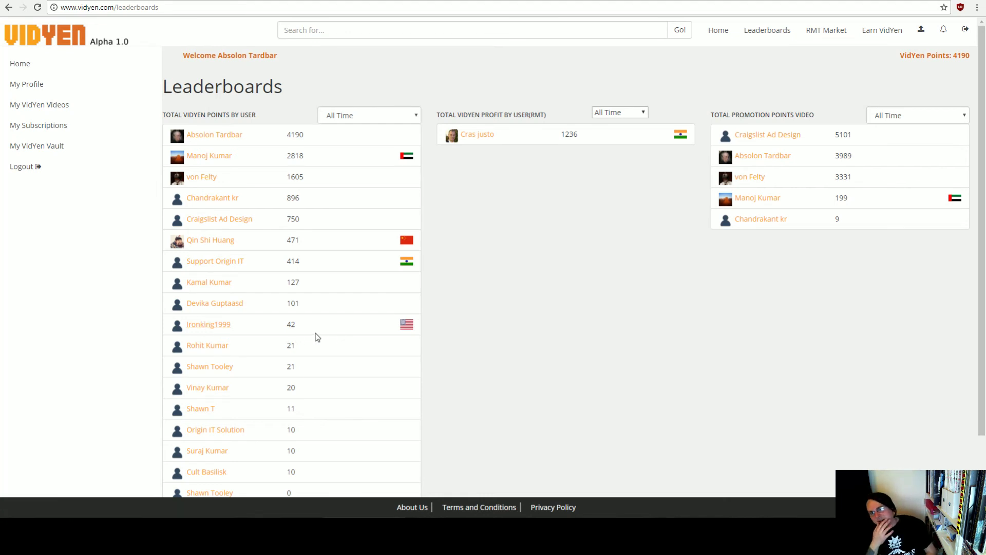
click(899, 115)
click(896, 129)
click(900, 120)
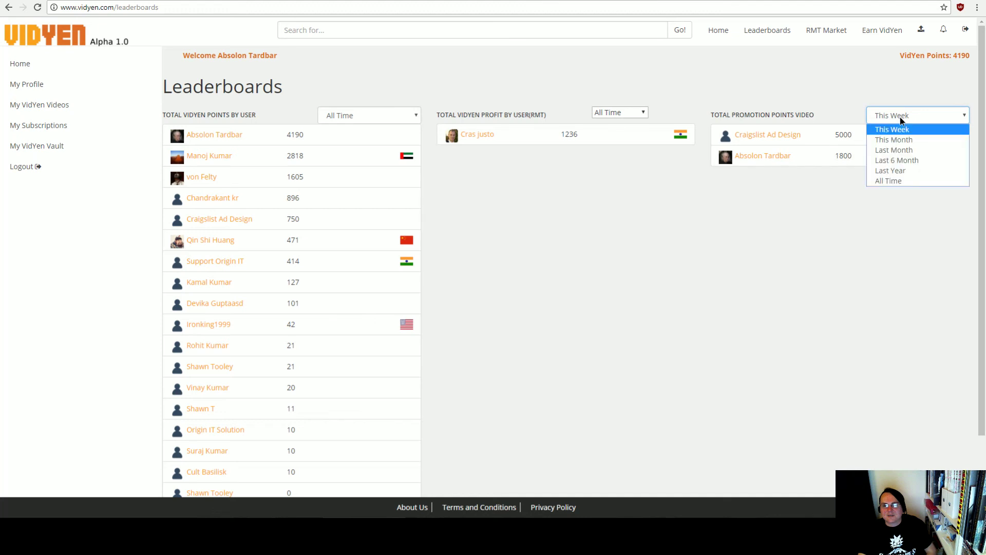
click(897, 181)
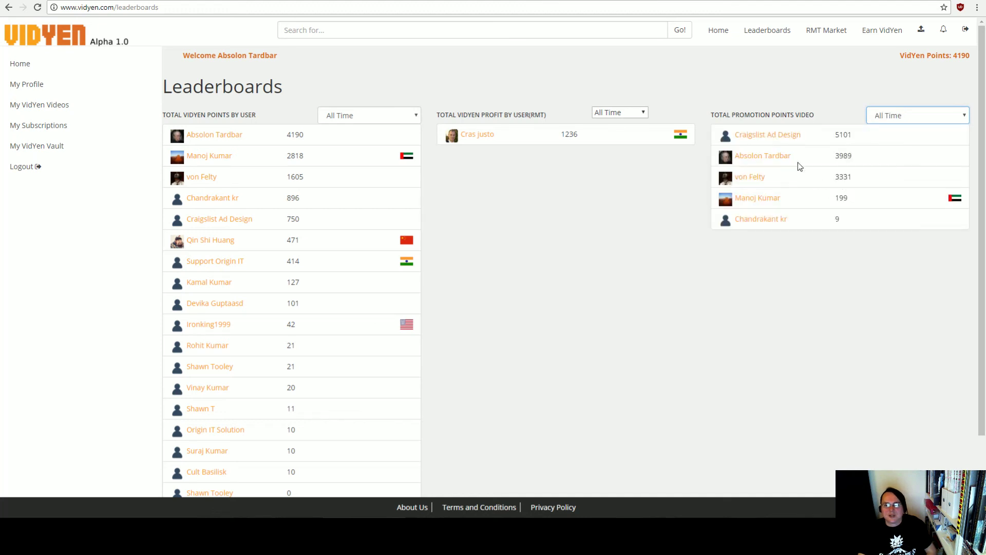
click(920, 122)
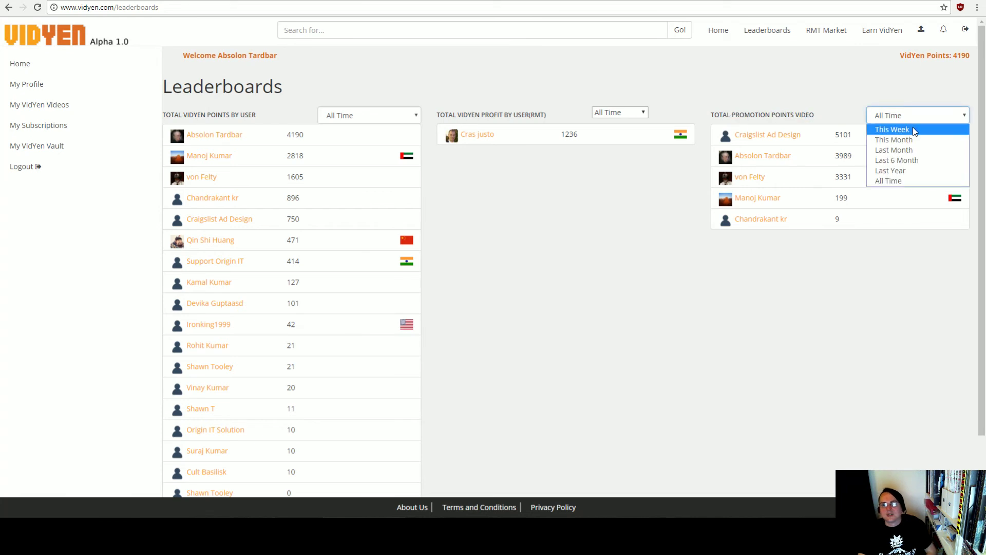
click(913, 129)
click(913, 114)
click(894, 181)
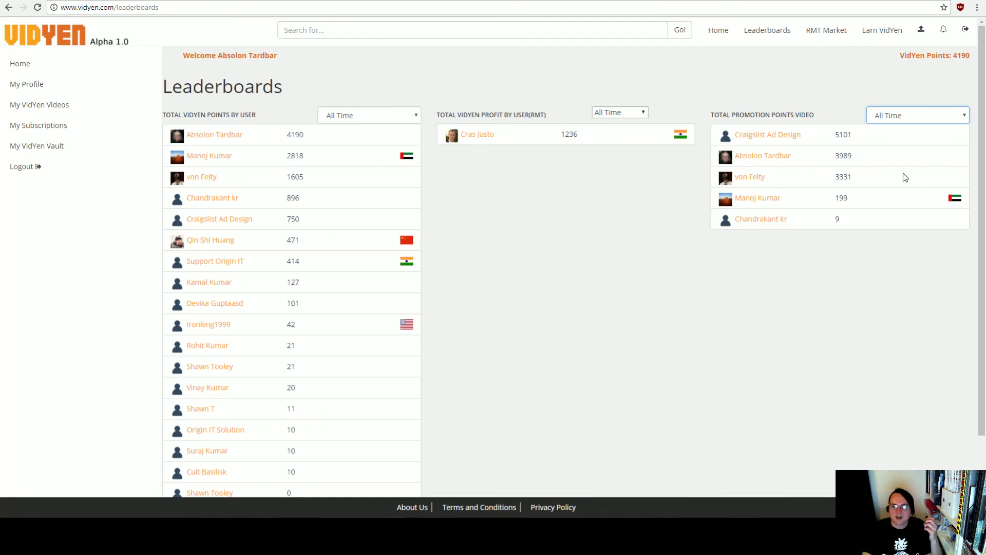
scroll(689, 241, down, 2)
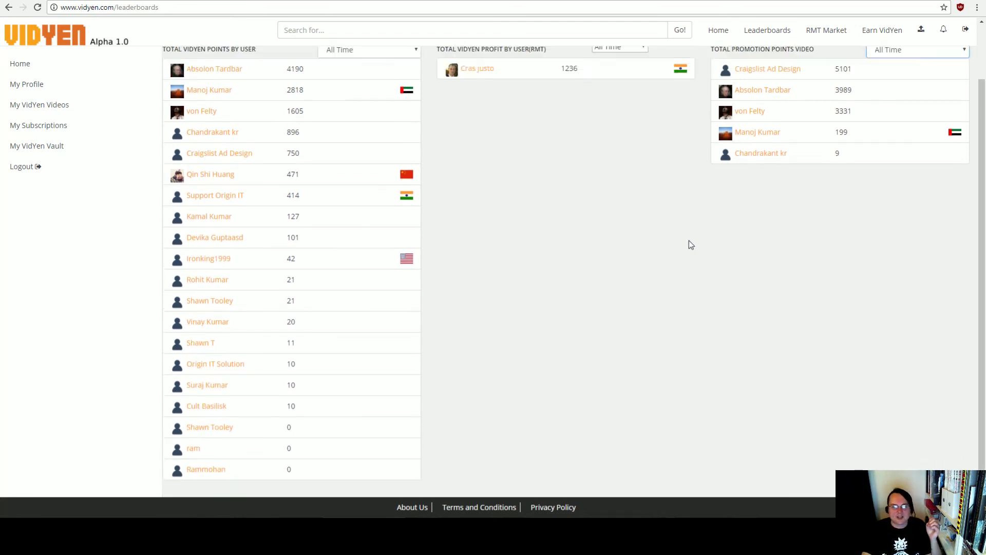
scroll(688, 240, up, 2)
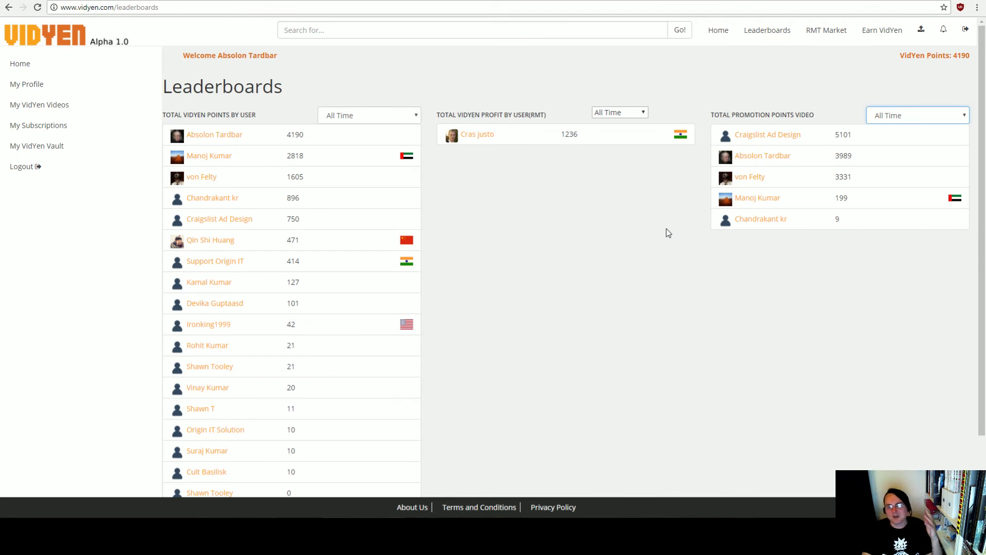
scroll(665, 231, down, 2)
scroll(582, 207, up, 2)
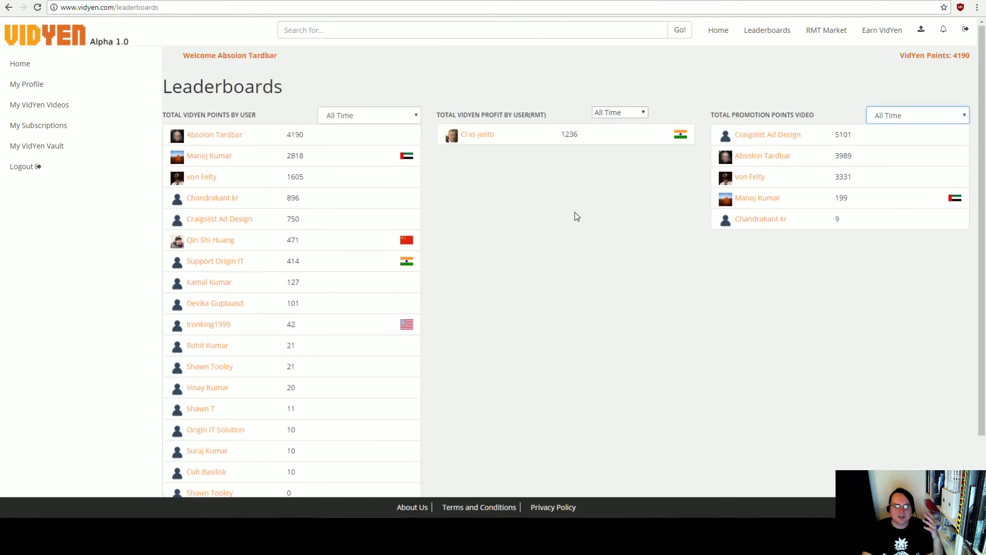
scroll(577, 214, down, 2)
scroll(580, 215, up, 2)
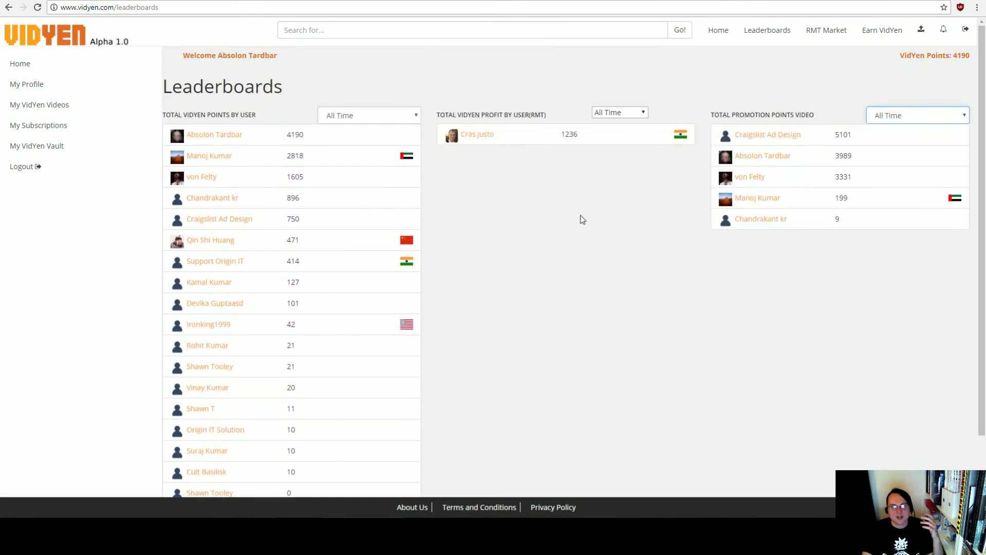